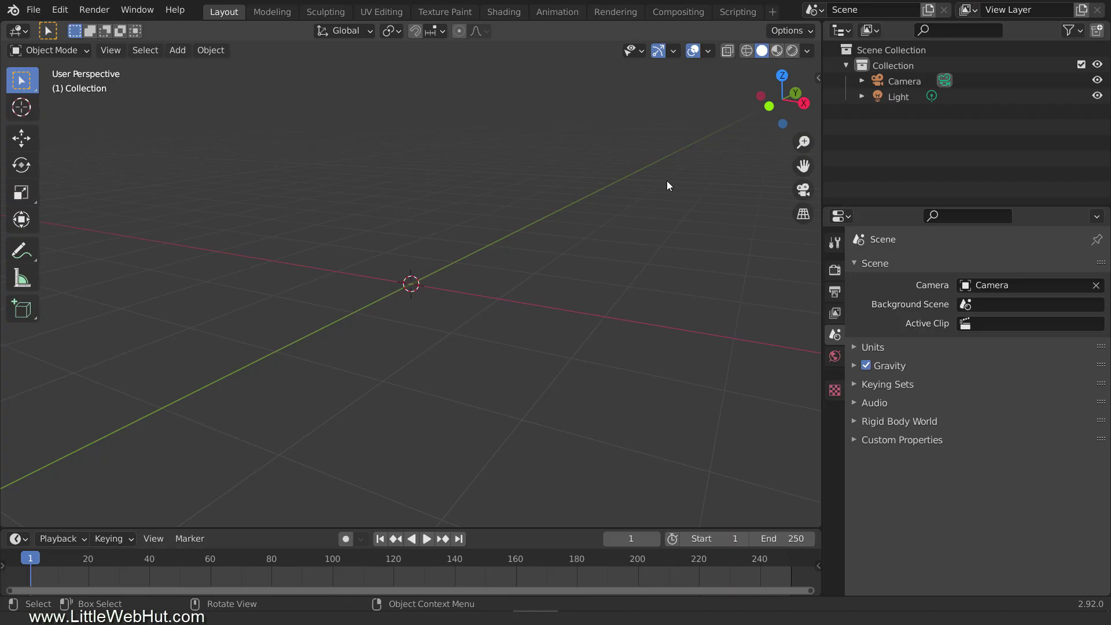
Add a Suzanne monkey head and give it a Subdivision Surface modifier.
{"action": "key", "text": "shift+a"}
{"action": "mouse_move", "coordinate": [526, 175]}
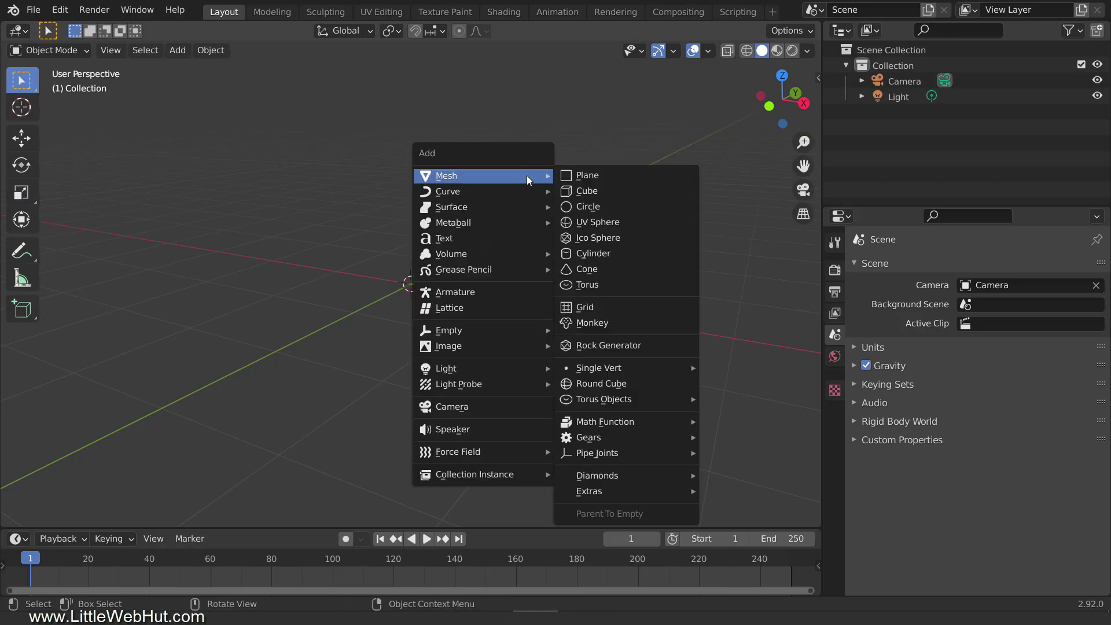
{"action": "left_click", "coordinate": [637, 326]}
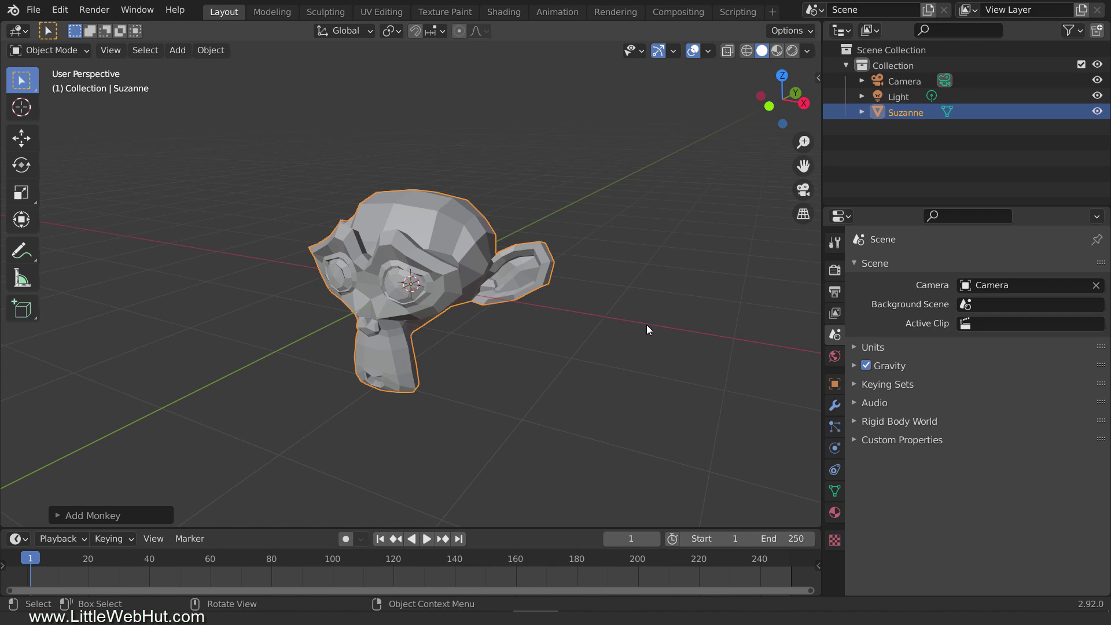
{"action": "left_click", "coordinate": [835, 405]}
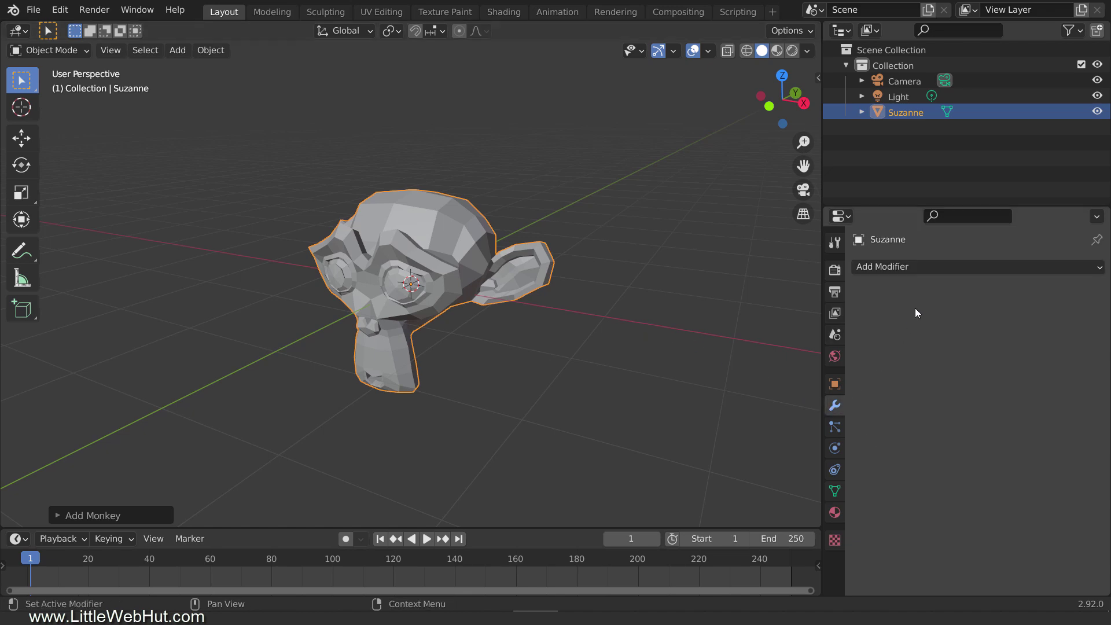
{"action": "left_click", "coordinate": [939, 267]}
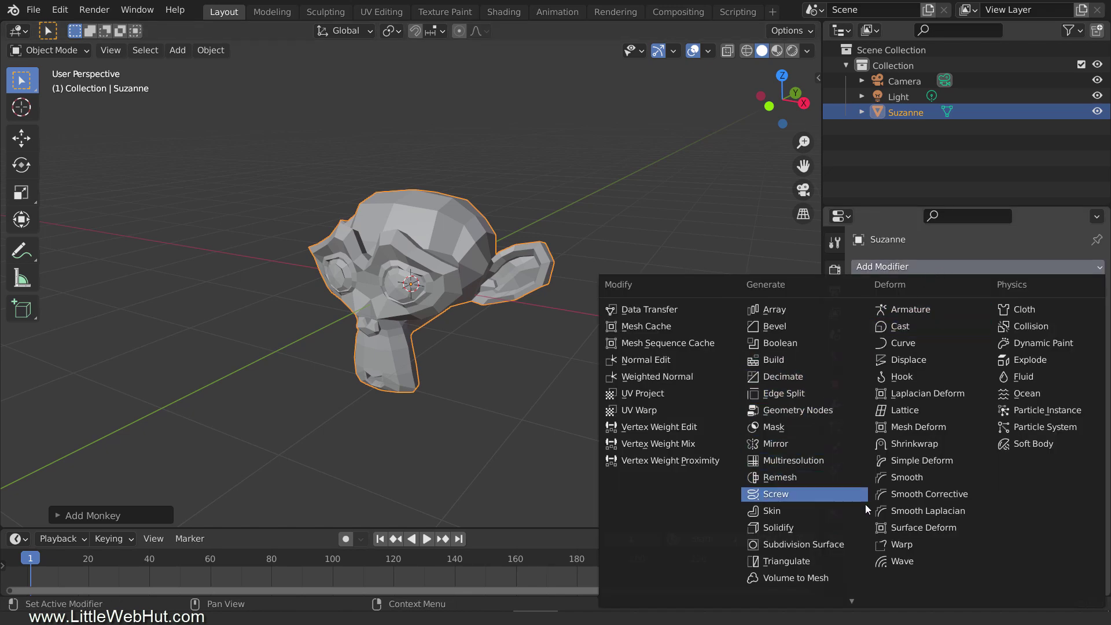
{"action": "left_click", "coordinate": [857, 547]}
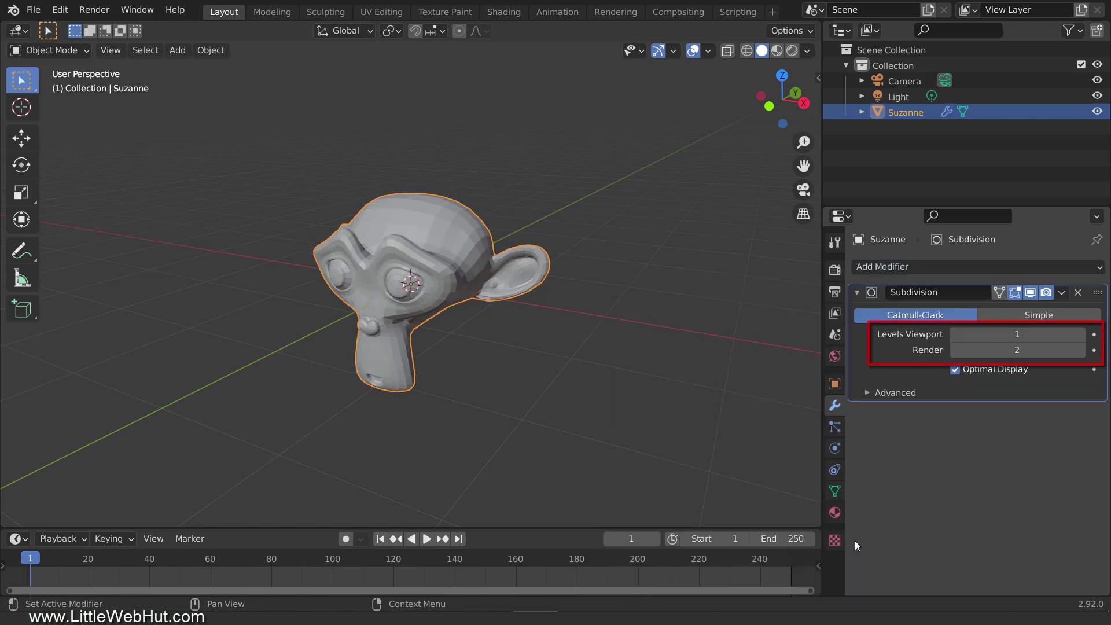
Add a Remesh modifier to Suzanne with a voxel size of 0.02 m.
{"action": "left_click", "coordinate": [936, 267]}
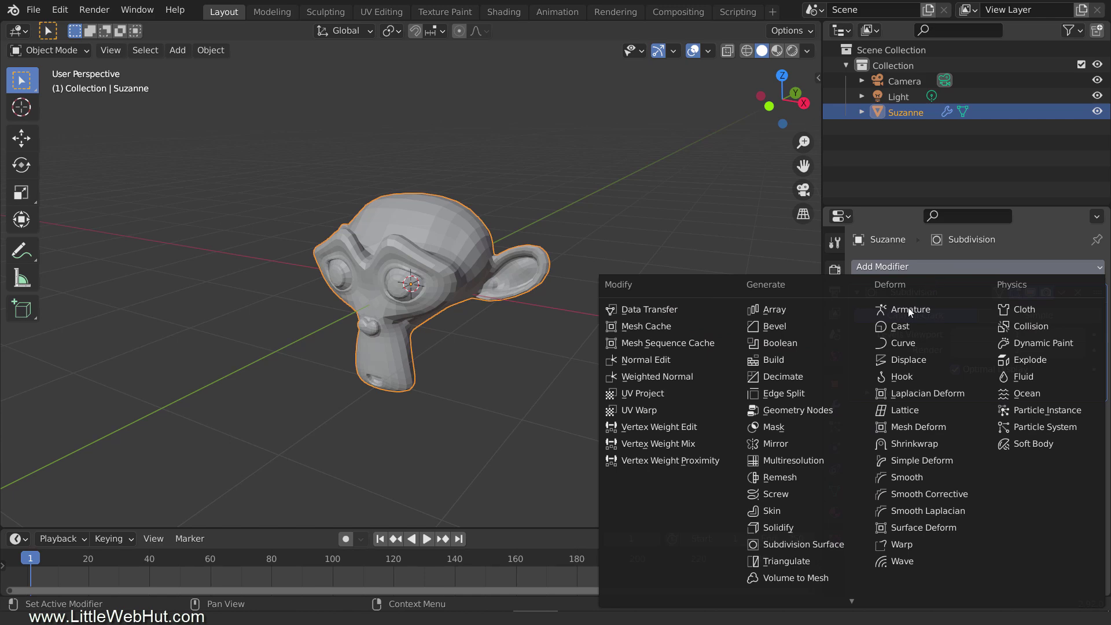
{"action": "left_click", "coordinate": [819, 478]}
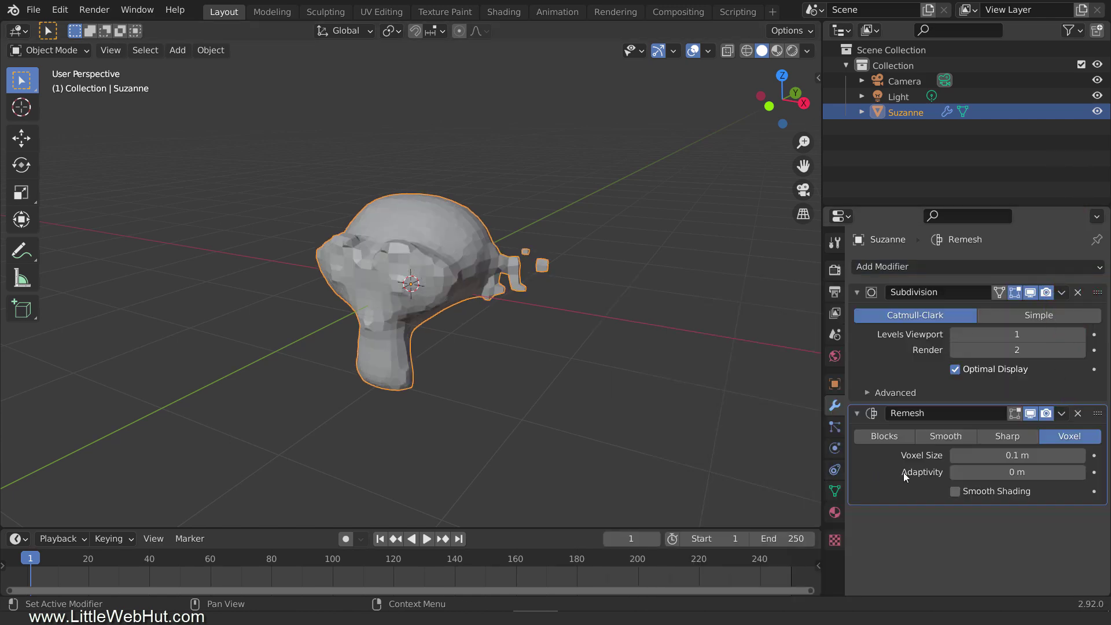
{"action": "left_click", "coordinate": [983, 456]}
{"action": "type", "text": "0.02"}
{"action": "key", "text": "Return"}
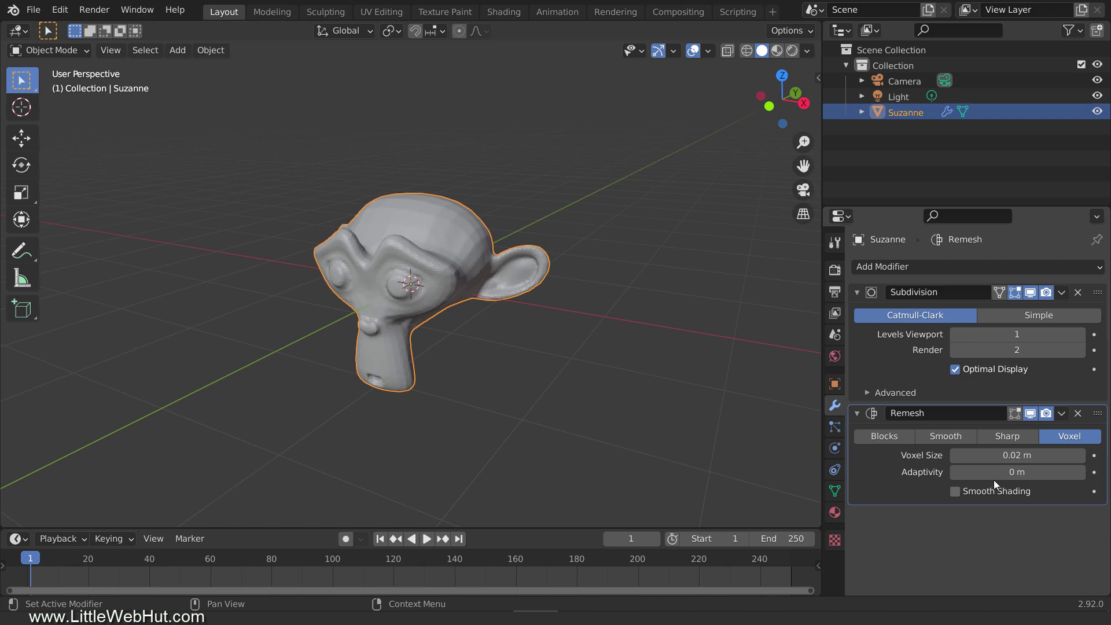
Raise the Subdivision viewport and render levels to 4.
{"action": "left_click", "coordinate": [1079, 334]}
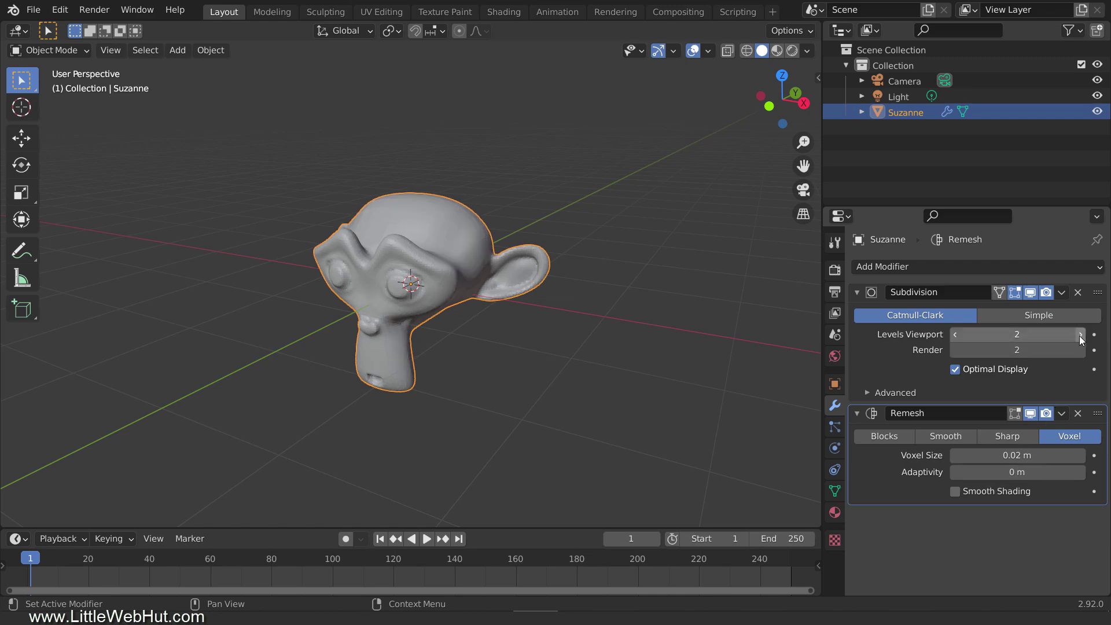
{"action": "left_click", "coordinate": [1080, 335]}
{"action": "left_click", "coordinate": [1080, 334]}
{"action": "left_click", "coordinate": [1080, 350]}
{"action": "left_click", "coordinate": [1080, 350]}
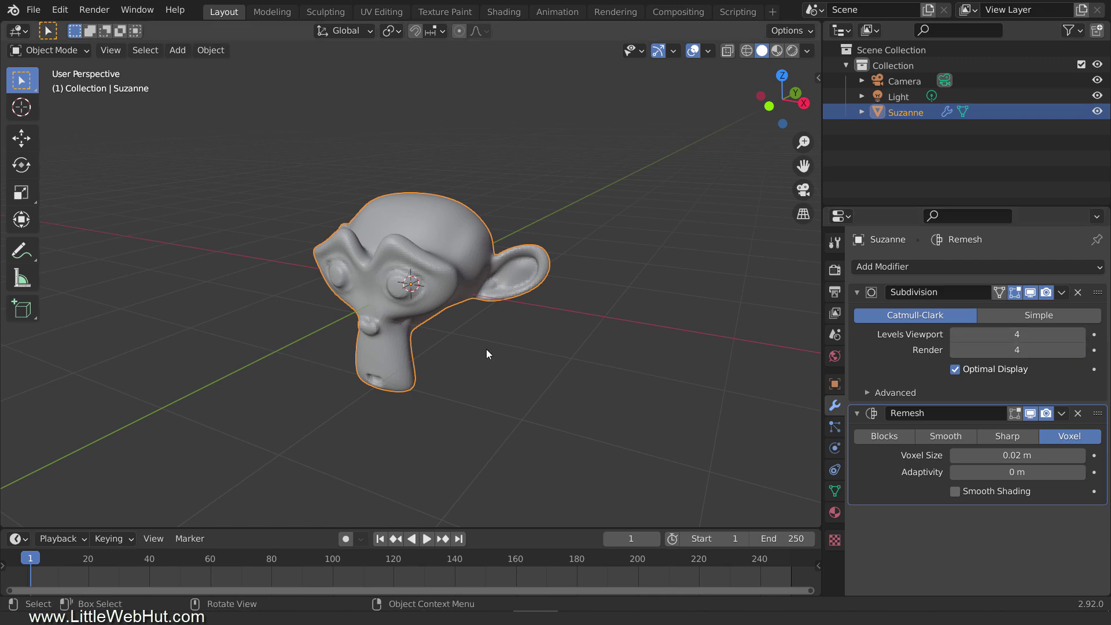
{"action": "scroll", "coordinate": [486, 349], "scroll_direction": "up", "scroll_amount": 3}
{"action": "scroll", "coordinate": [486, 349], "scroll_direction": "up", "scroll_amount": 1}
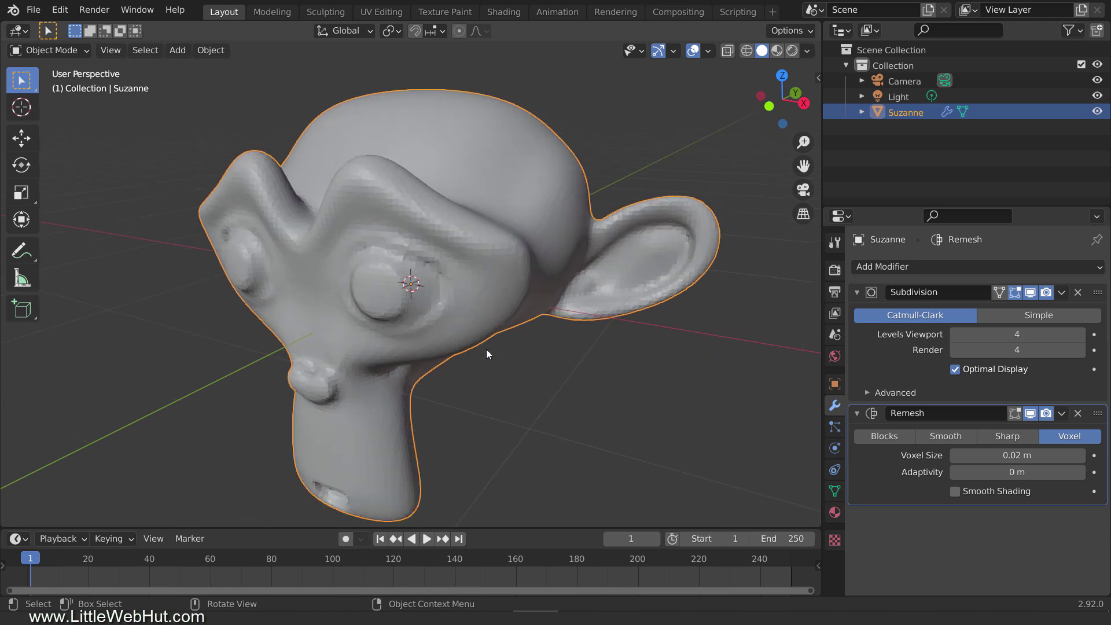
Shade Suzanne smooth, apply Subdivision then Remesh, and shade smooth again.
{"action": "right_click", "coordinate": [462, 236]}
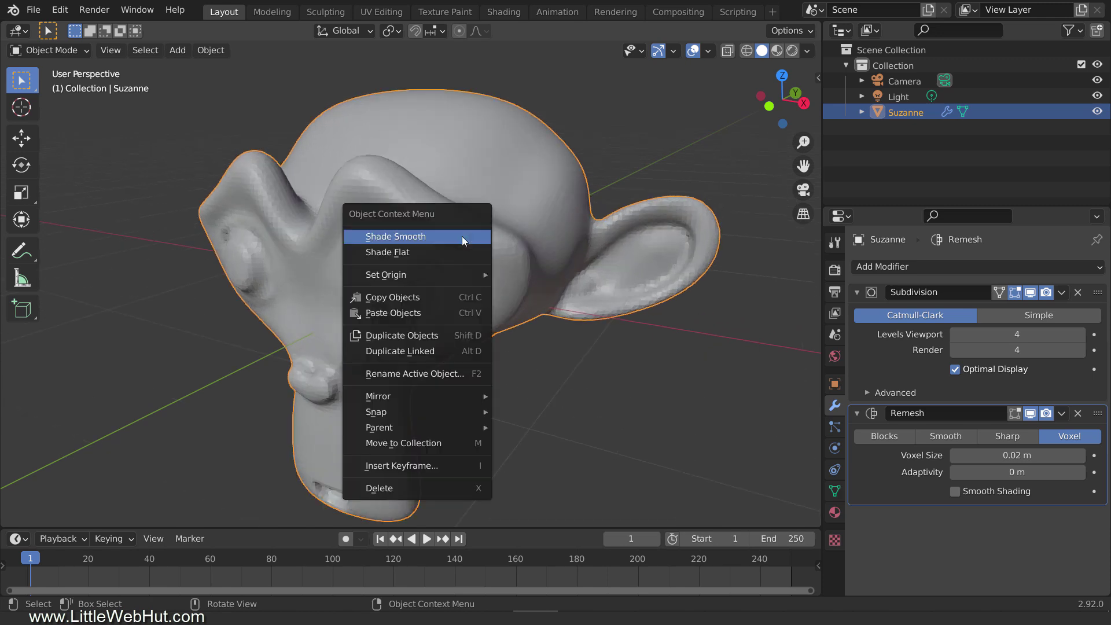
{"action": "left_click", "coordinate": [462, 236]}
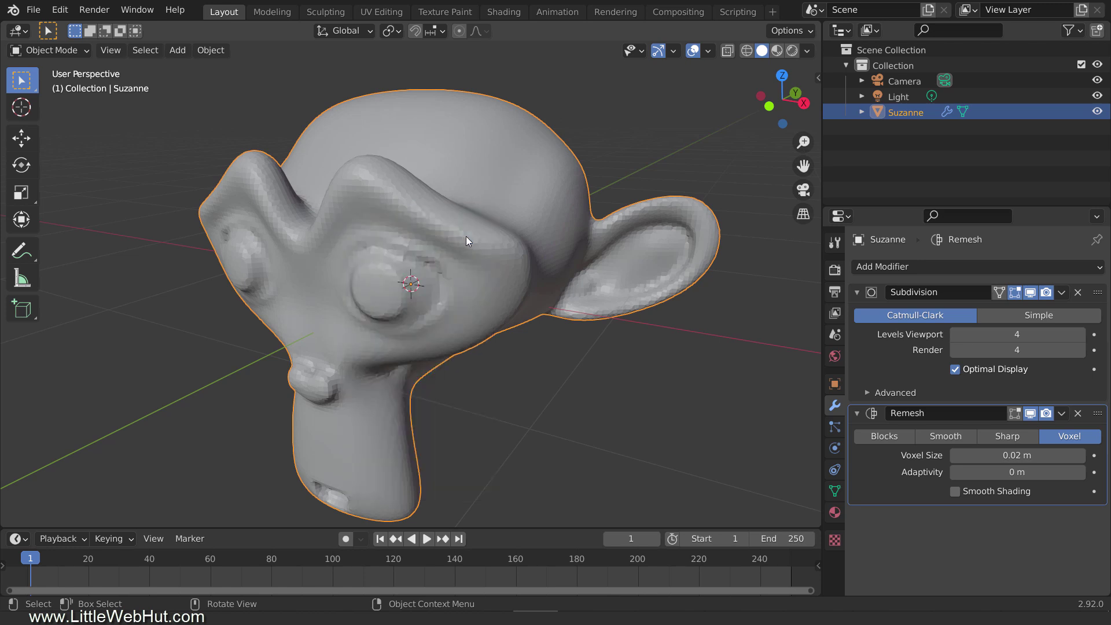
{"action": "left_click", "coordinate": [1062, 293]}
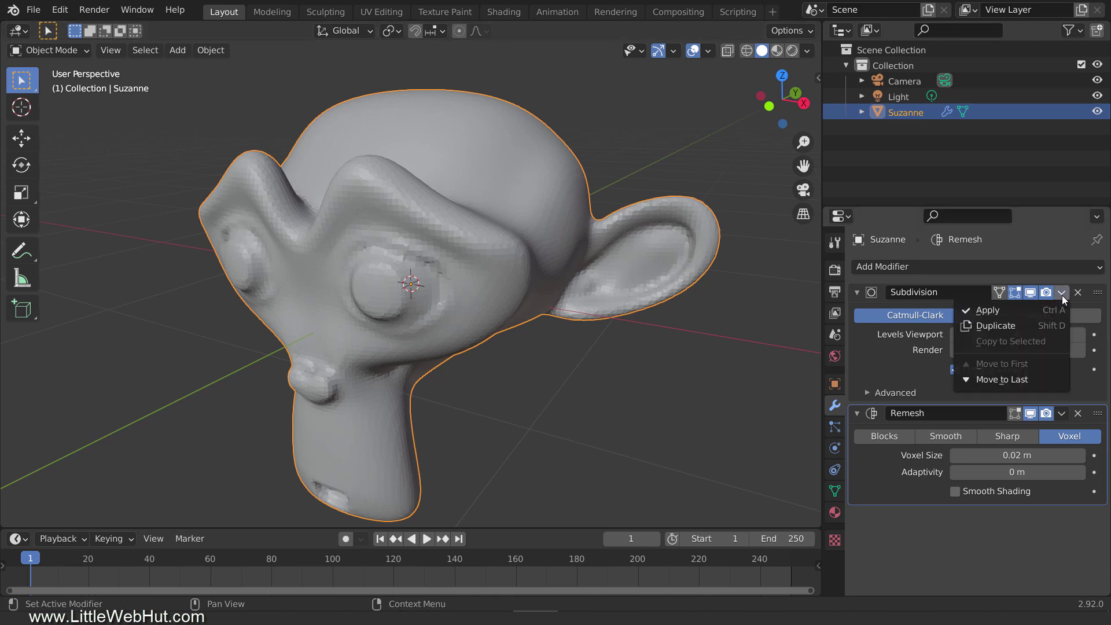
{"action": "left_click", "coordinate": [1023, 311]}
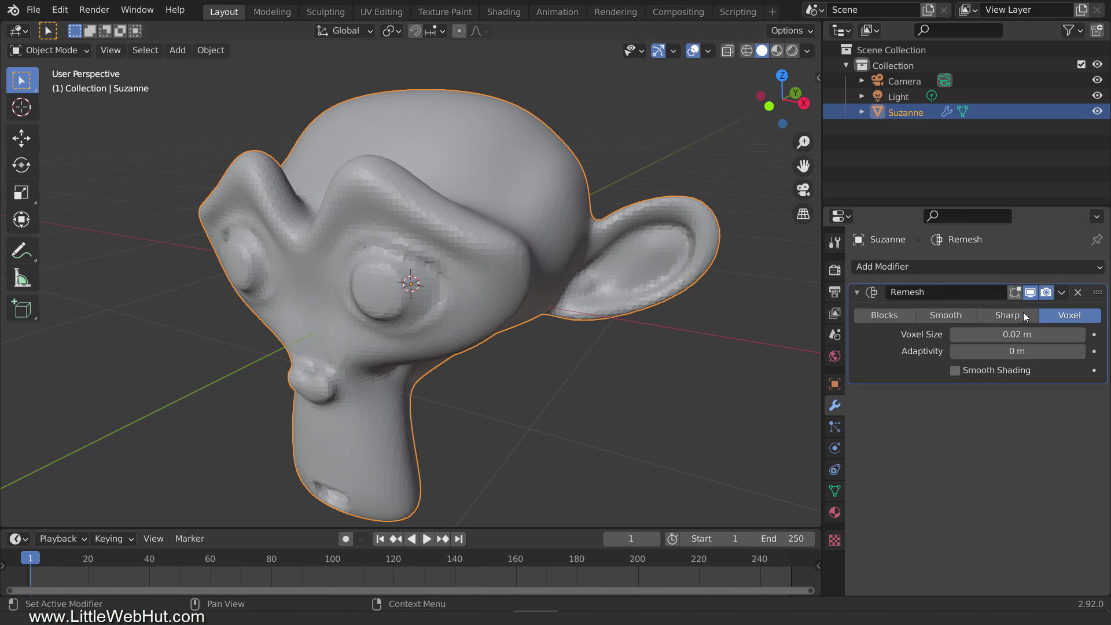
{"action": "left_click", "coordinate": [1062, 291]}
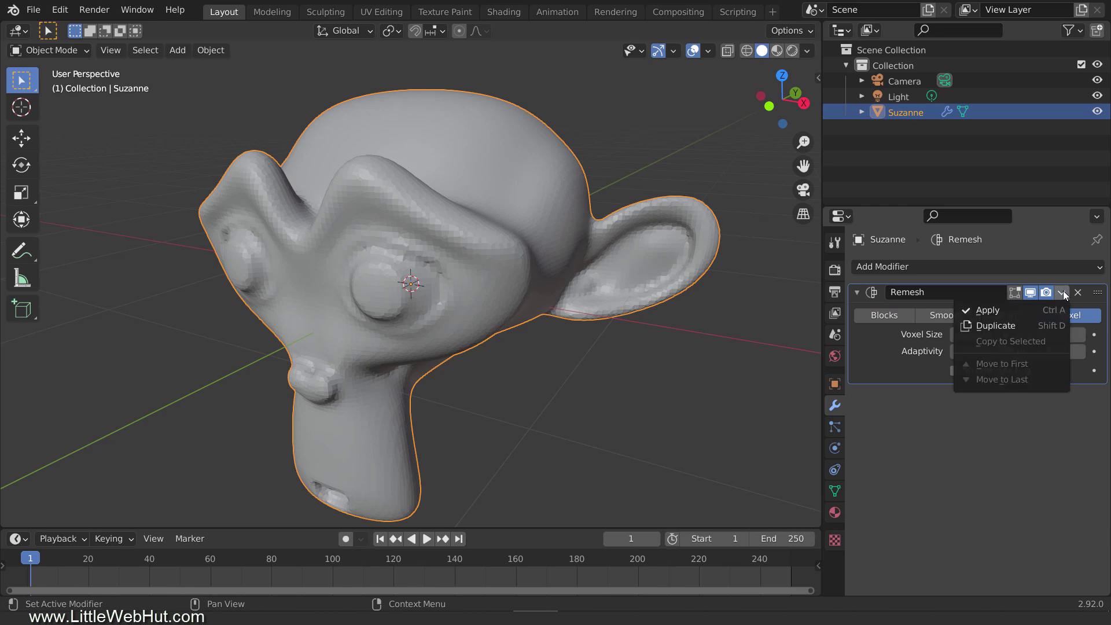
{"action": "left_click", "coordinate": [1008, 310]}
{"action": "right_click", "coordinate": [459, 234]}
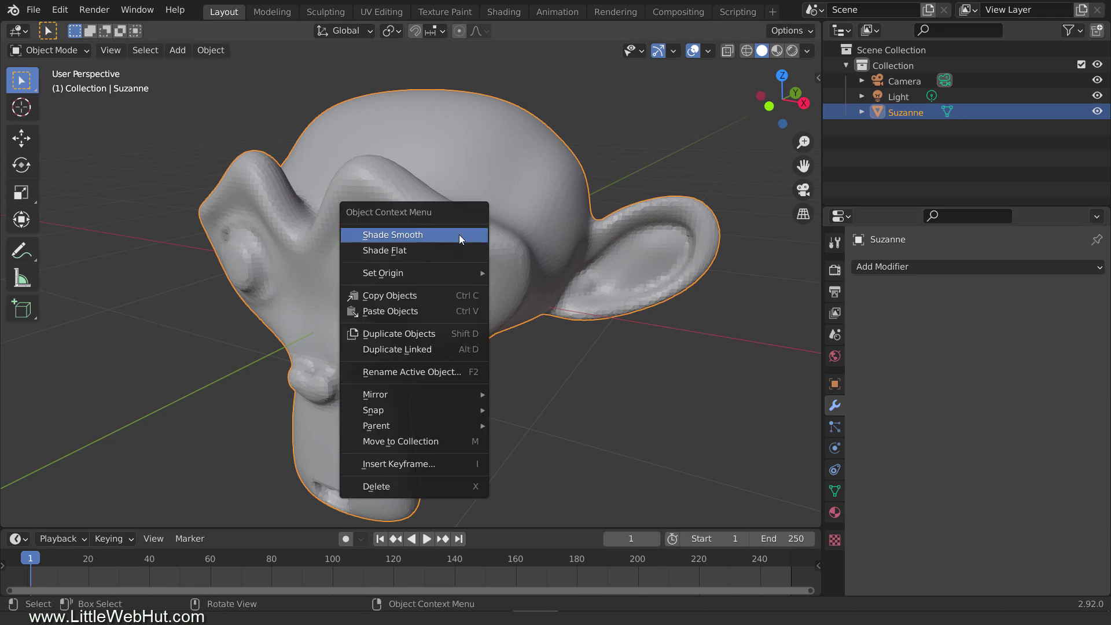
{"action": "left_click", "coordinate": [458, 234]}
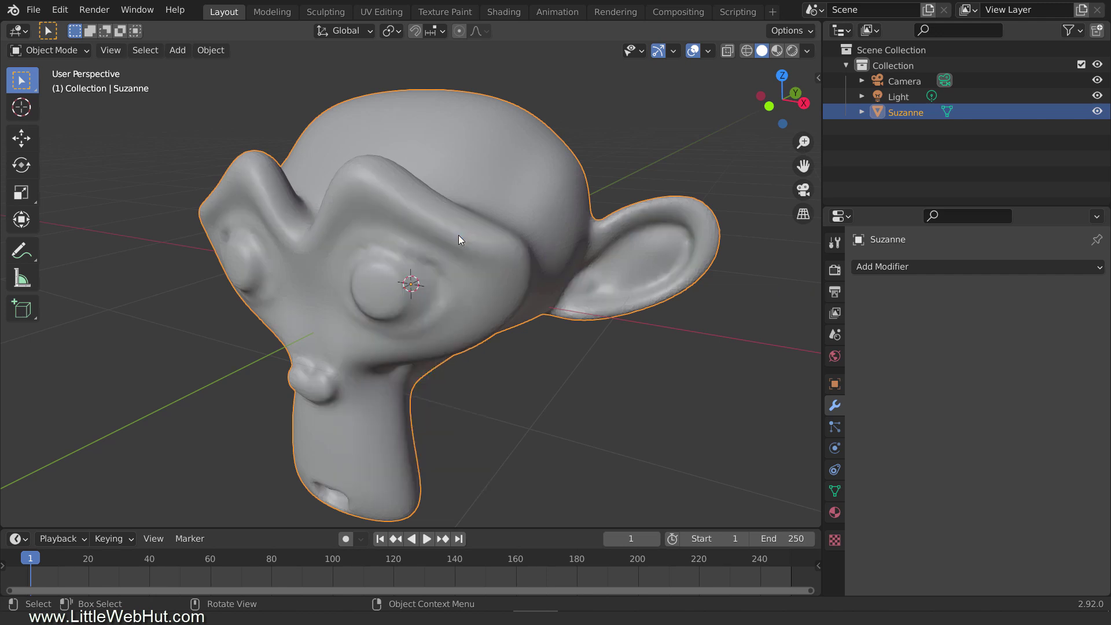
{"action": "scroll", "coordinate": [458, 235], "scroll_direction": "down", "scroll_amount": 5}
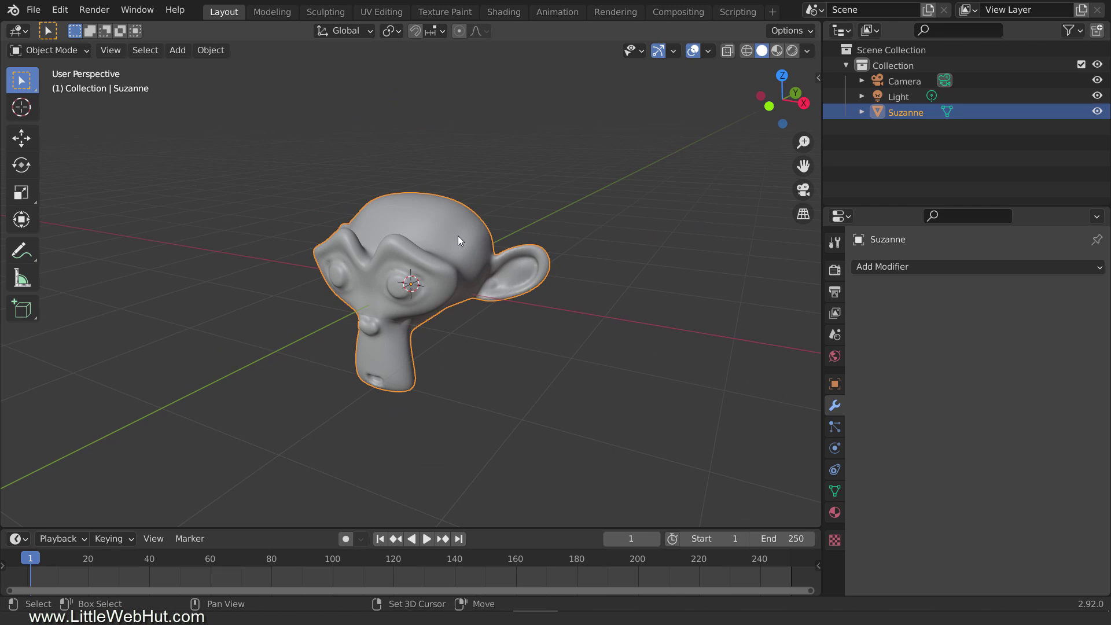
Add a cube and scale it up 1.5 times around Suzanne.
{"action": "key", "text": "shift+a"}
{"action": "mouse_move", "coordinate": [457, 235]}
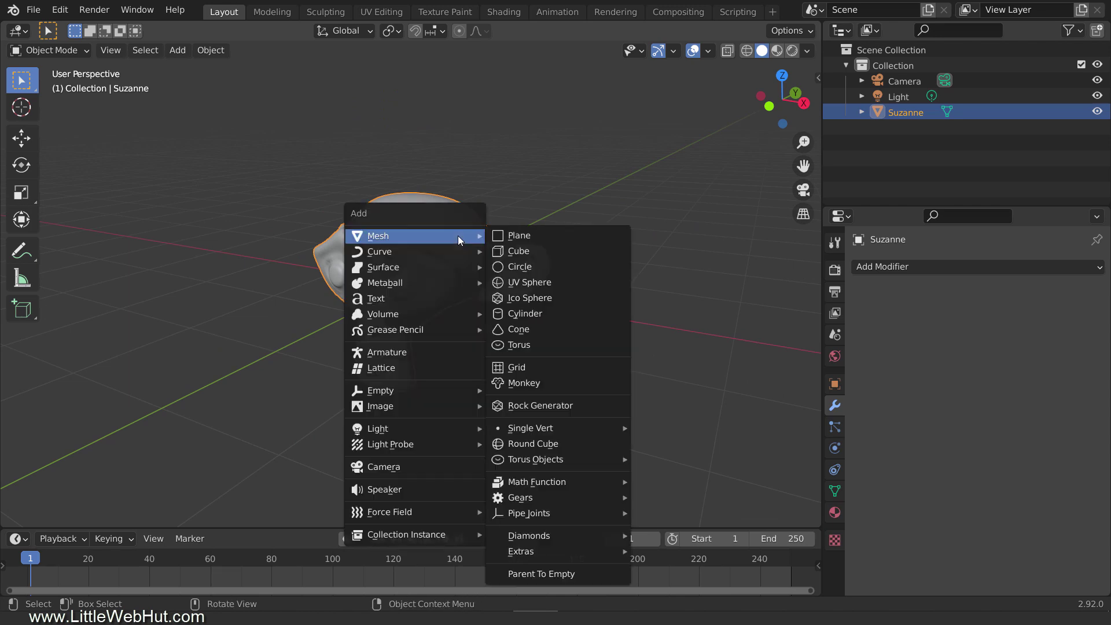
{"action": "left_click", "coordinate": [546, 254]}
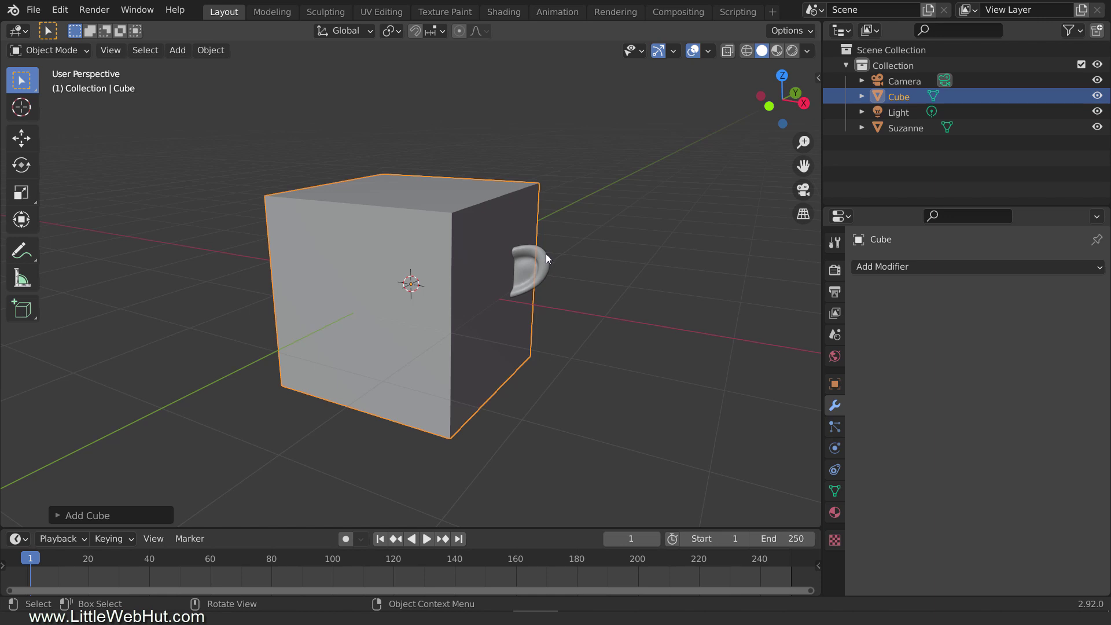
{"action": "type", "text": "s1.5"}
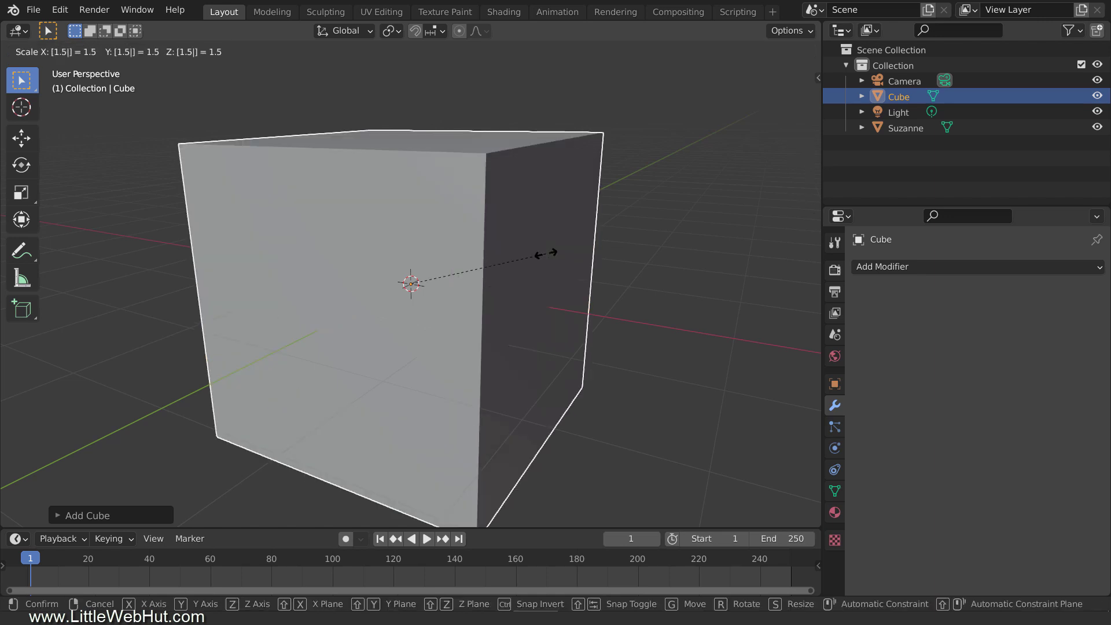
{"action": "key", "text": "Return"}
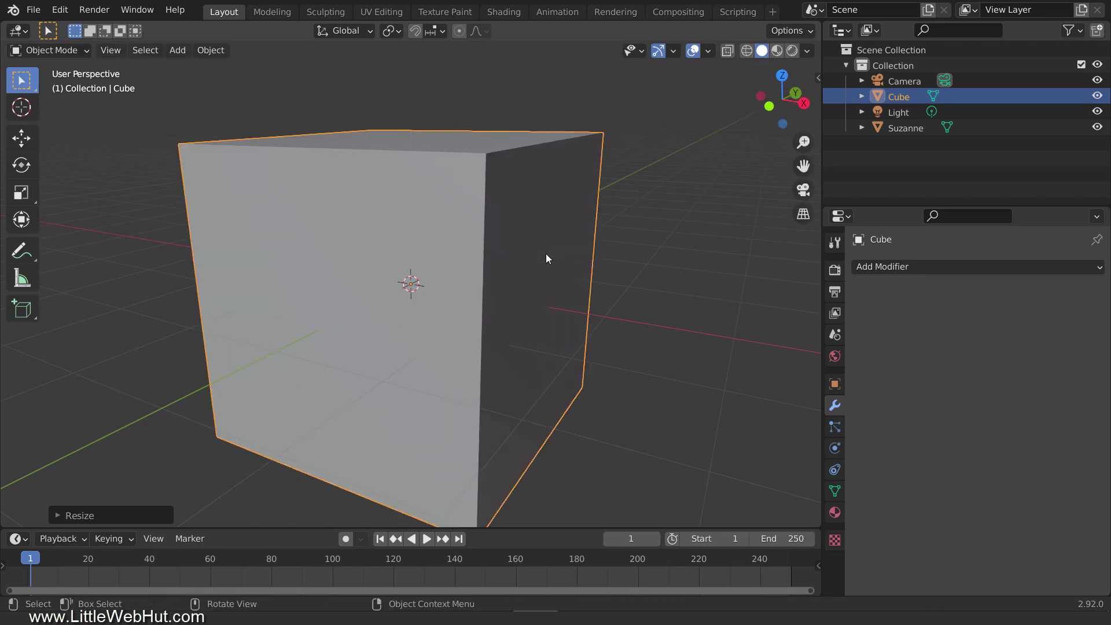
Rename the cube to CubeDisappear in the Outliner.
{"action": "double_click", "coordinate": [905, 96]}
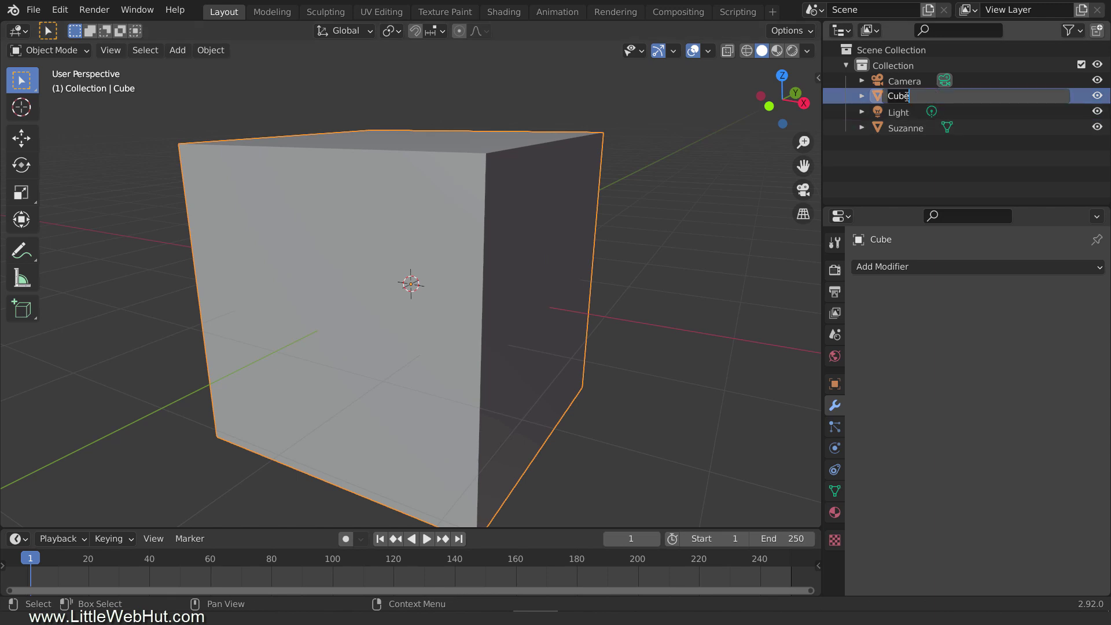
{"action": "type", "text": "Disappear"}
{"action": "key", "text": "Return"}
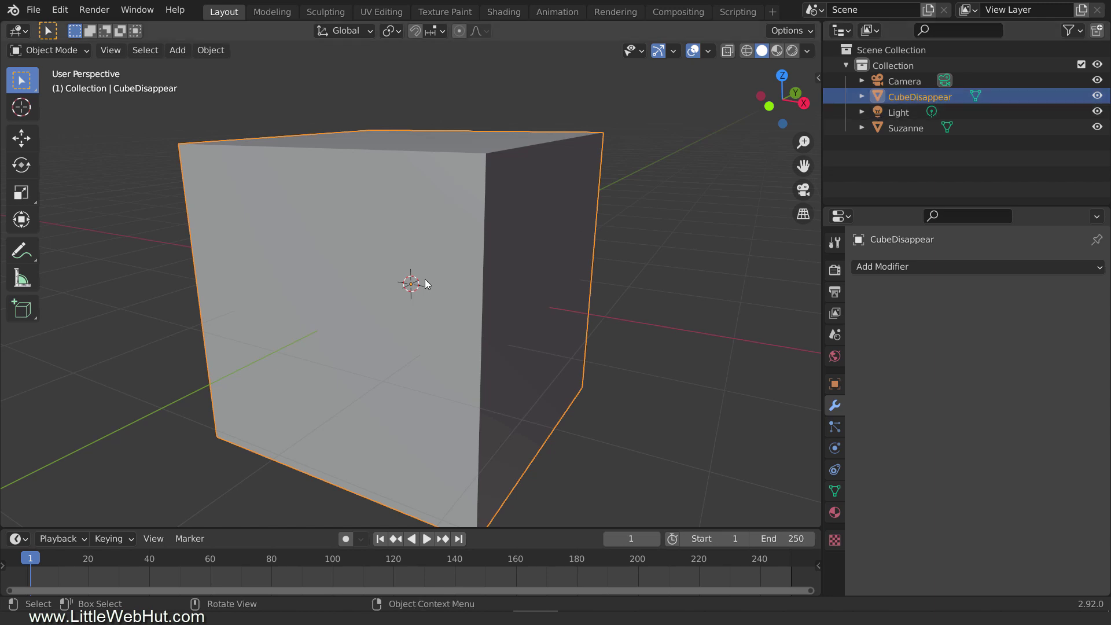
Switch to front wireframe view and keyframe the cube's location at frame 70.
{"action": "key", "text": "KP_1"}
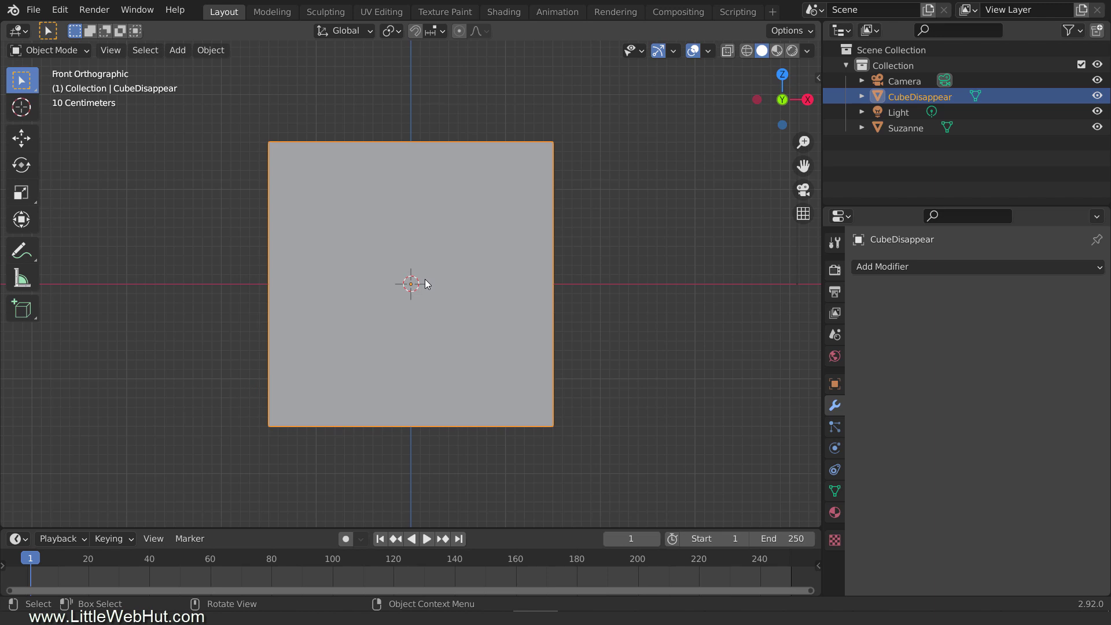
{"action": "key", "text": "z"}
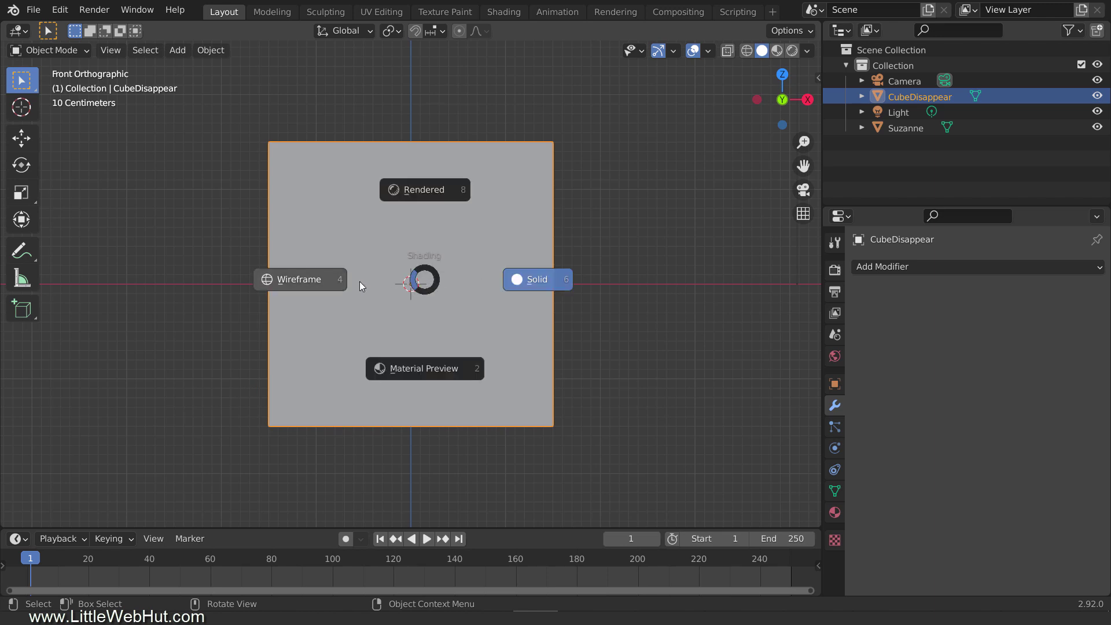
{"action": "left_click", "coordinate": [324, 279]}
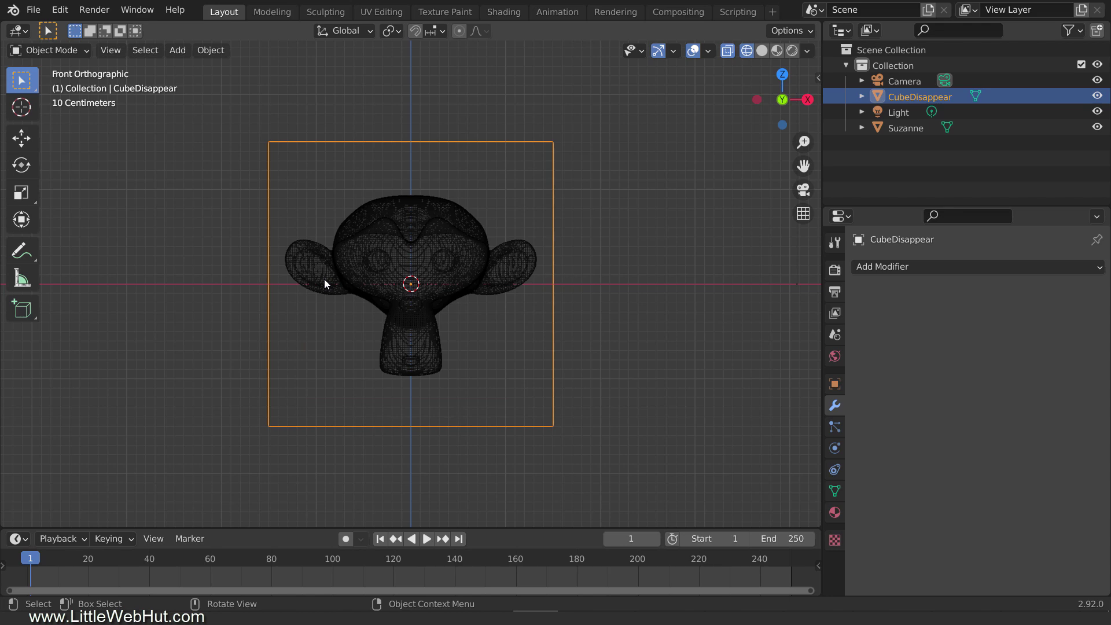
{"action": "left_click", "coordinate": [241, 561]}
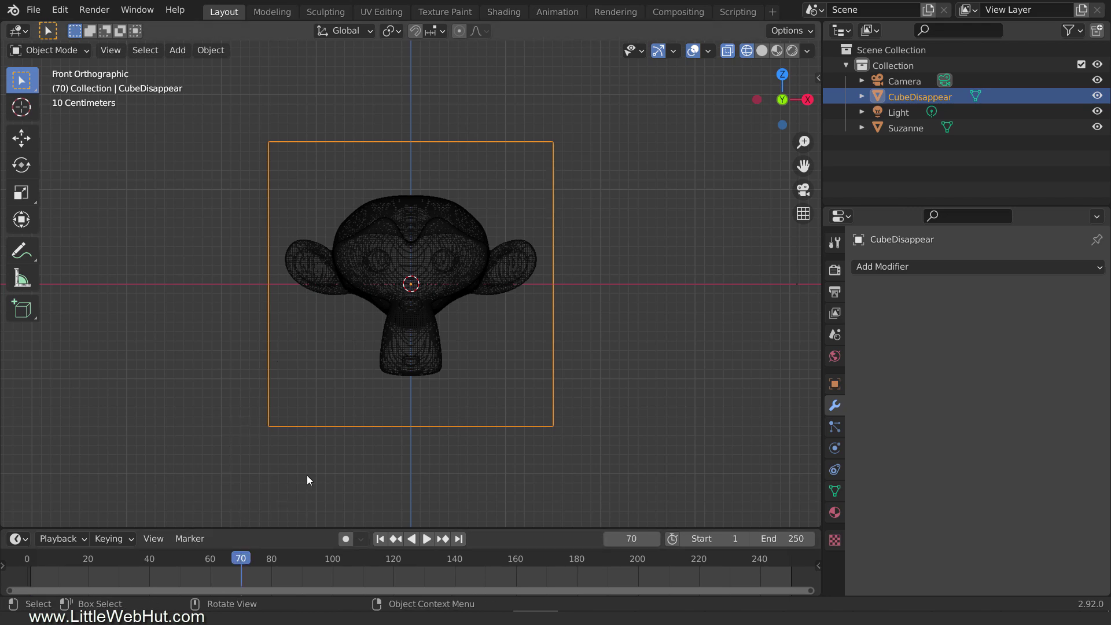
{"action": "key", "text": "i"}
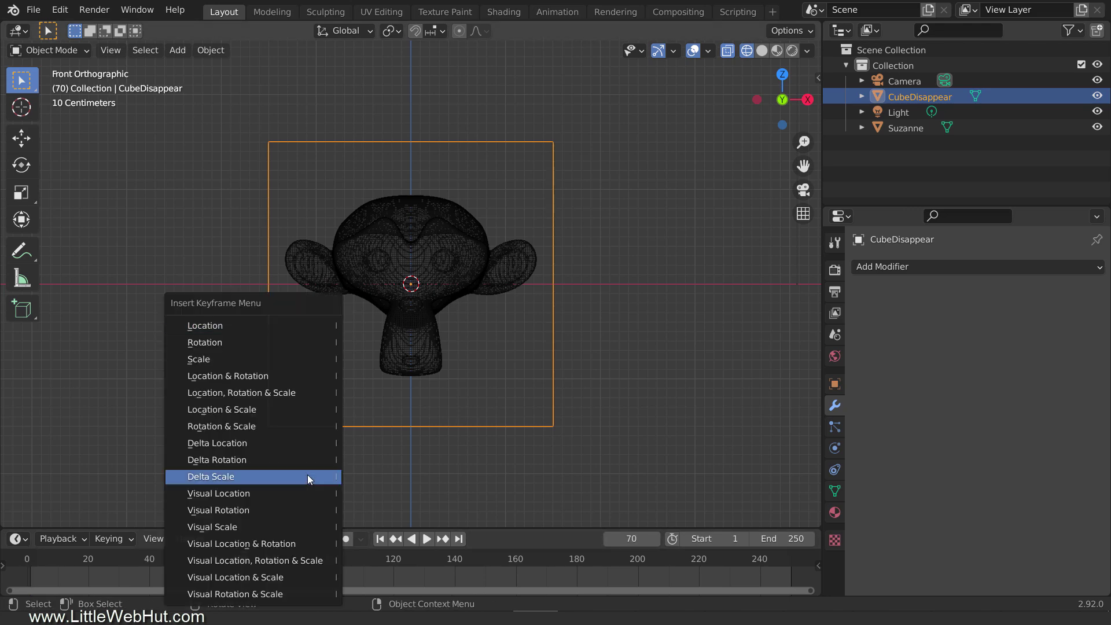
{"action": "left_click", "coordinate": [309, 326]}
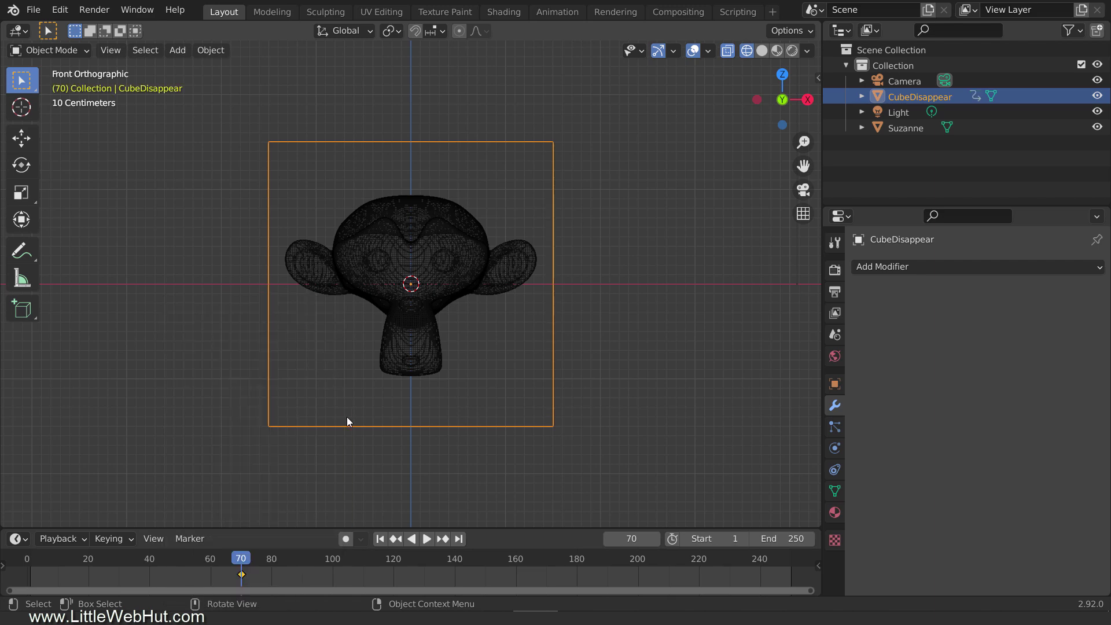
At frame 1, raise the cube above Suzanne along Z and keyframe its location.
{"action": "left_click", "coordinate": [379, 538]}
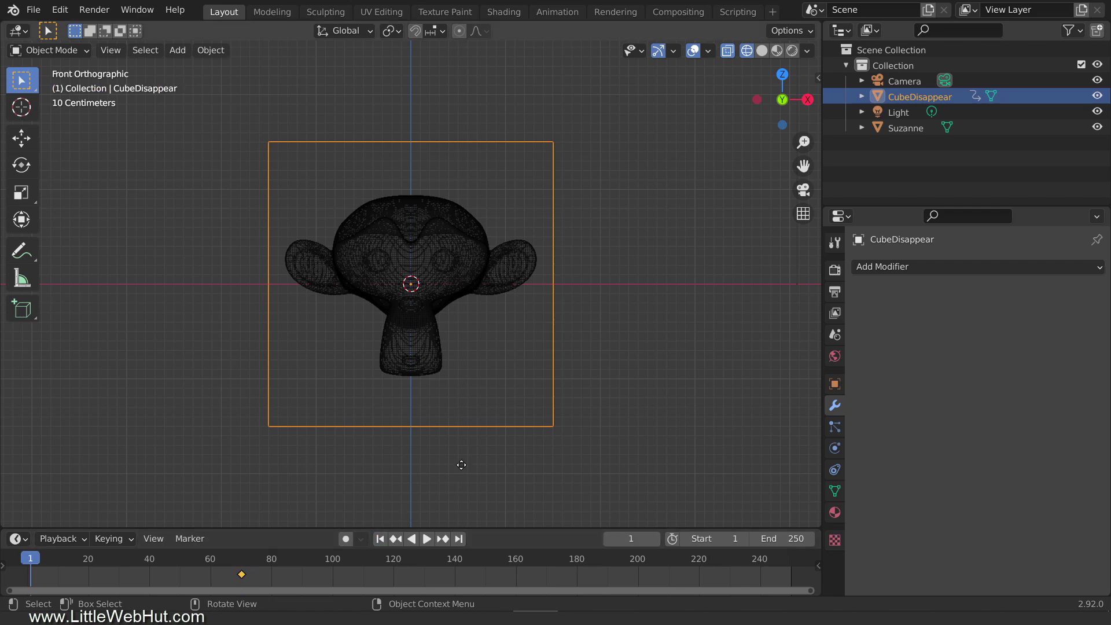
{"action": "key", "text": "g"}
{"action": "key", "text": "z"}
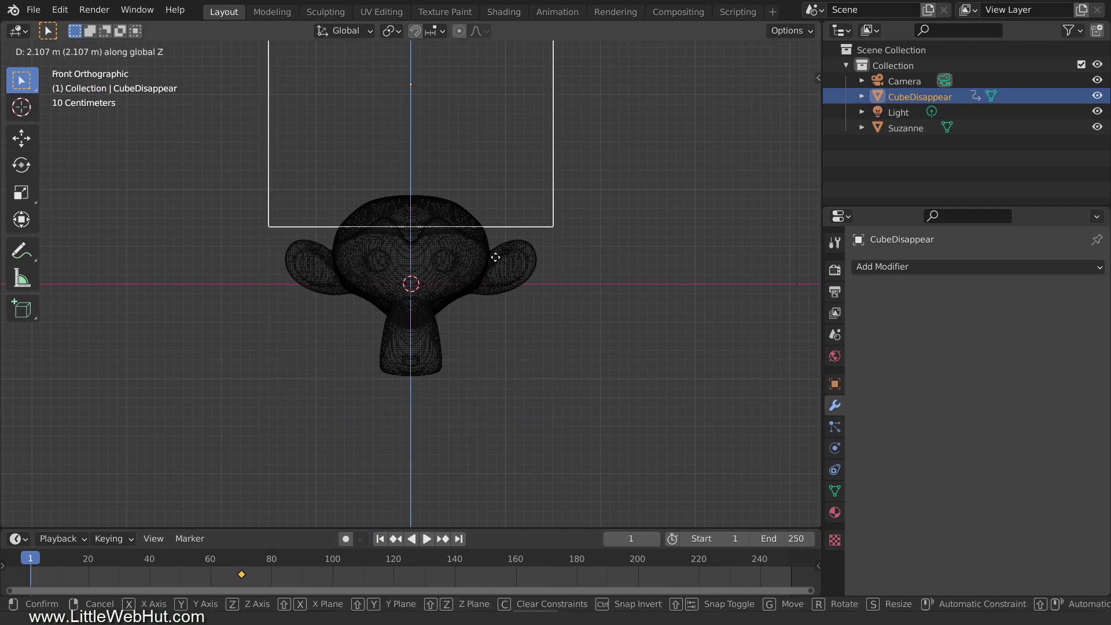
{"action": "left_click", "coordinate": [501, 199]}
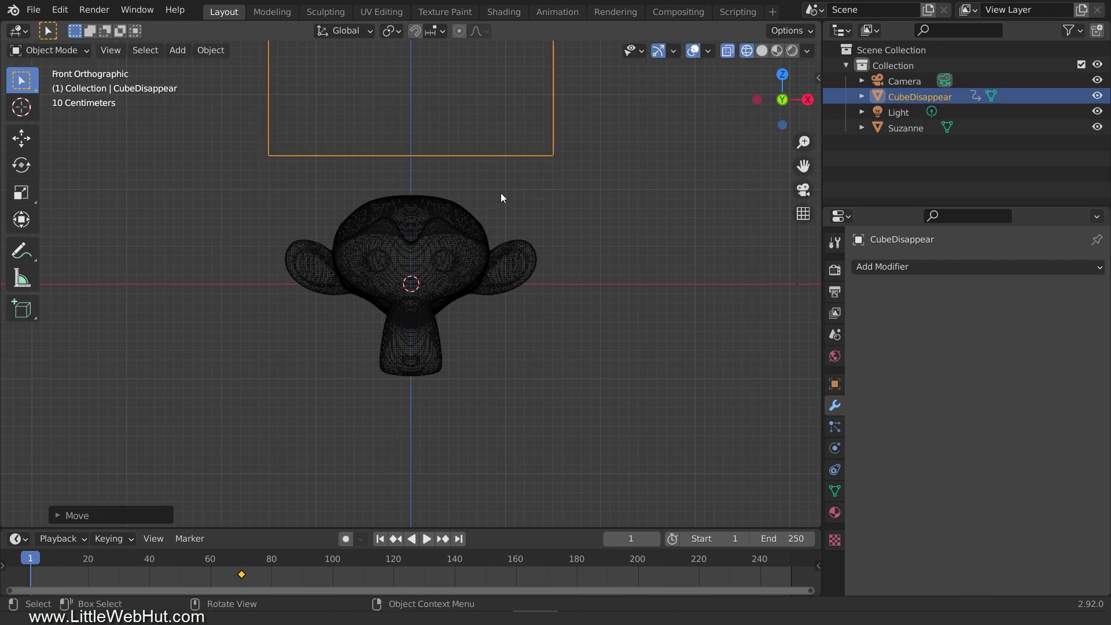
{"action": "key", "text": "i"}
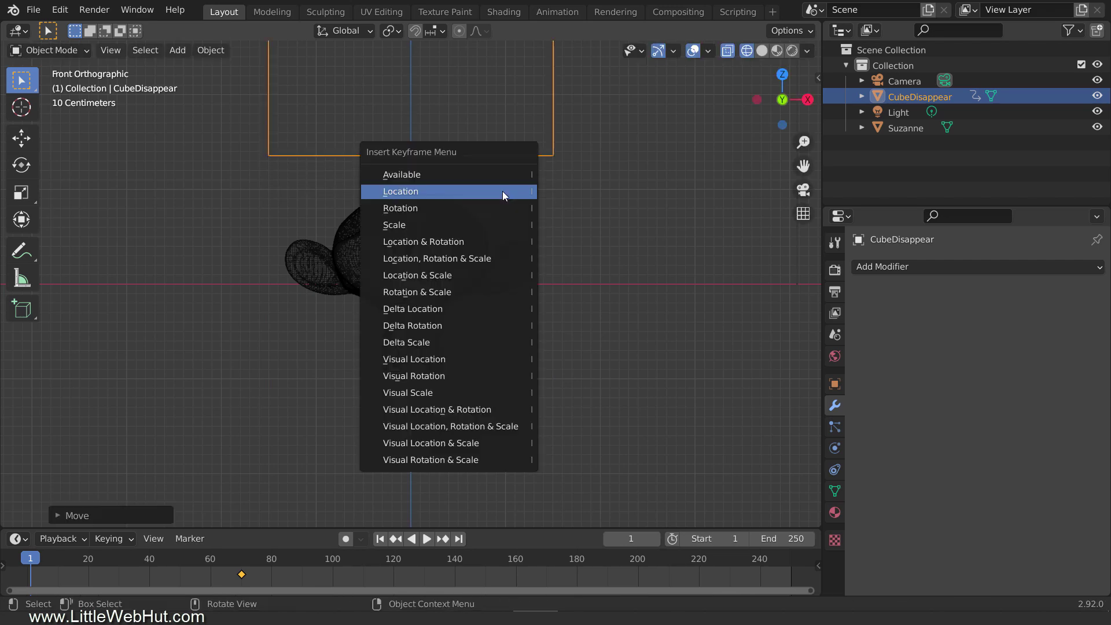
{"action": "left_click", "coordinate": [502, 191]}
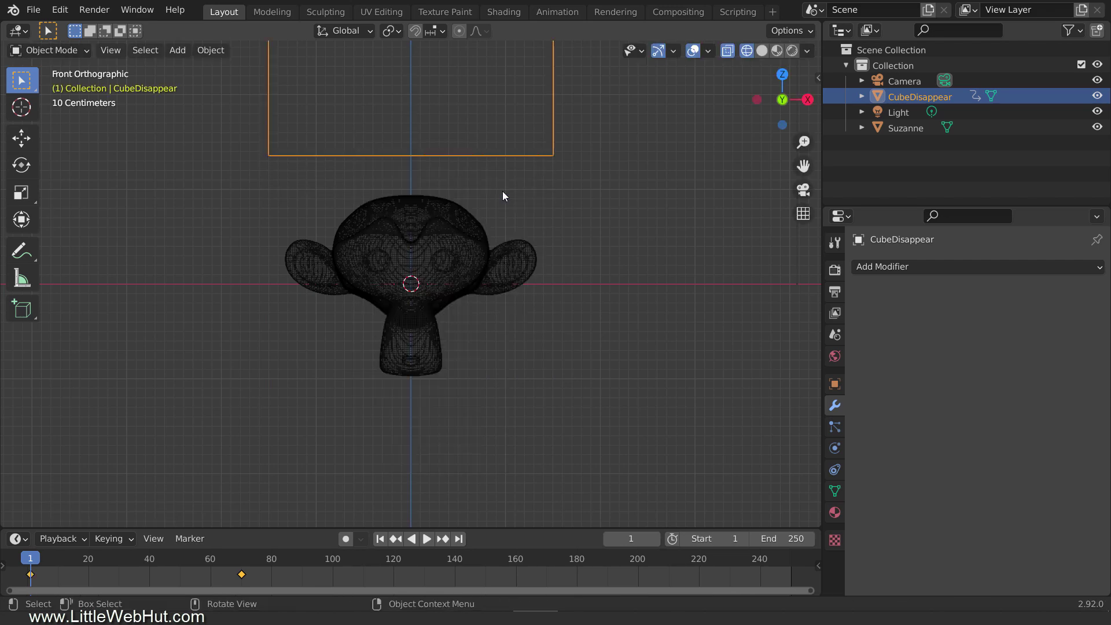
Preview the cube descending, then return to frame 1.
{"action": "left_click", "coordinate": [426, 538]}
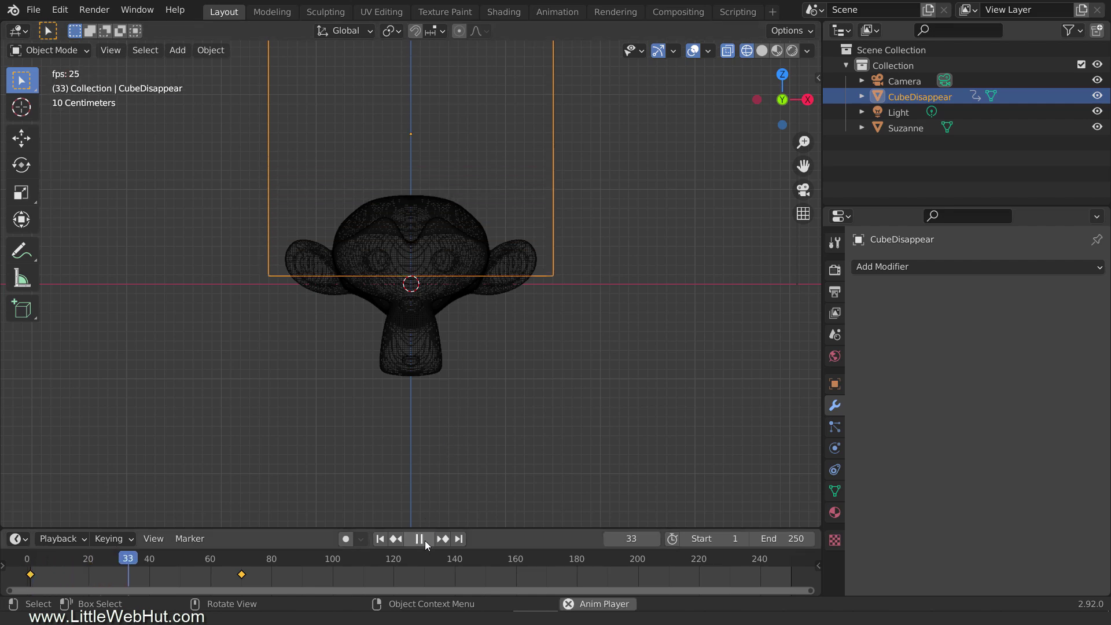
{"action": "left_click", "coordinate": [425, 539]}
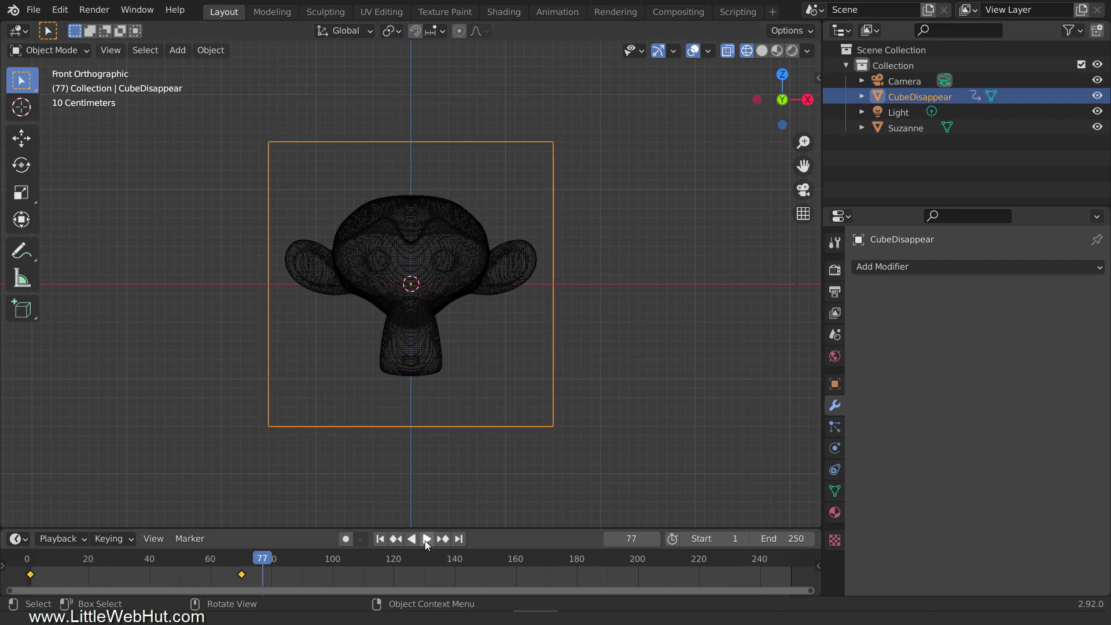
{"action": "left_click", "coordinate": [380, 539]}
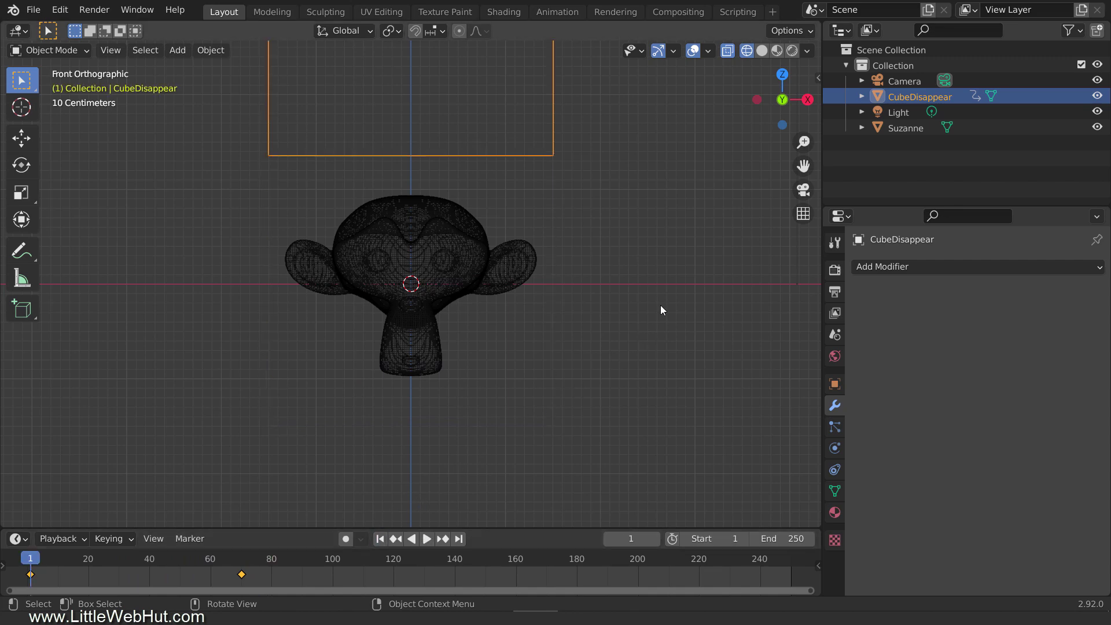
Add a Boolean modifier to Suzanne on the Fast solver, cut by CubeDisappear.
{"action": "middle_click_drag", "start_coordinate": [660, 303], "coordinate": [583, 343]}
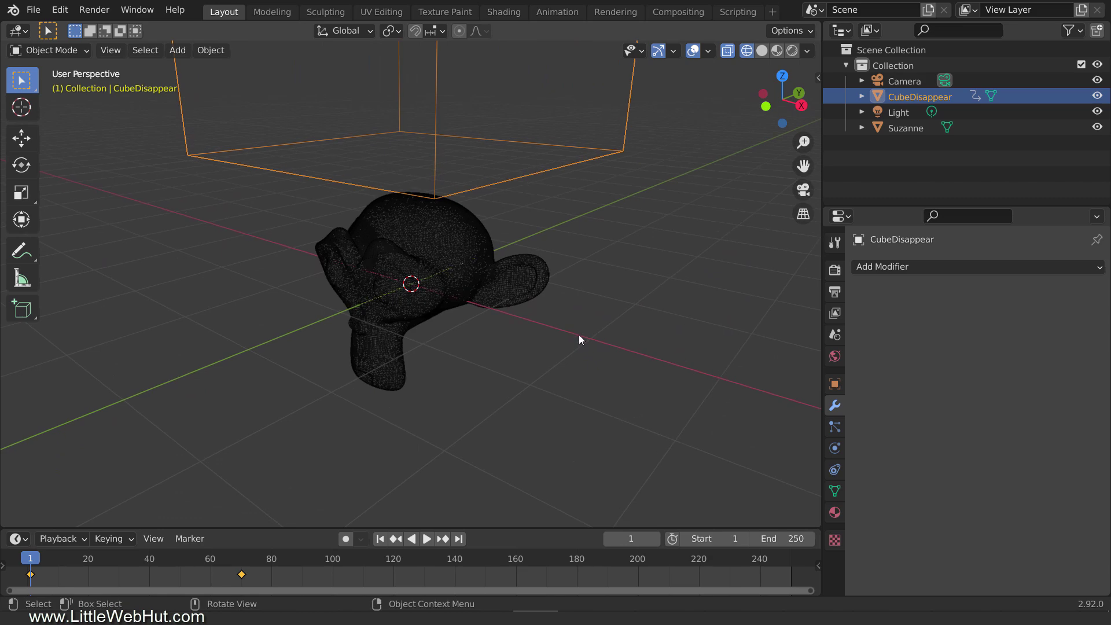
{"action": "left_click", "coordinate": [460, 258]}
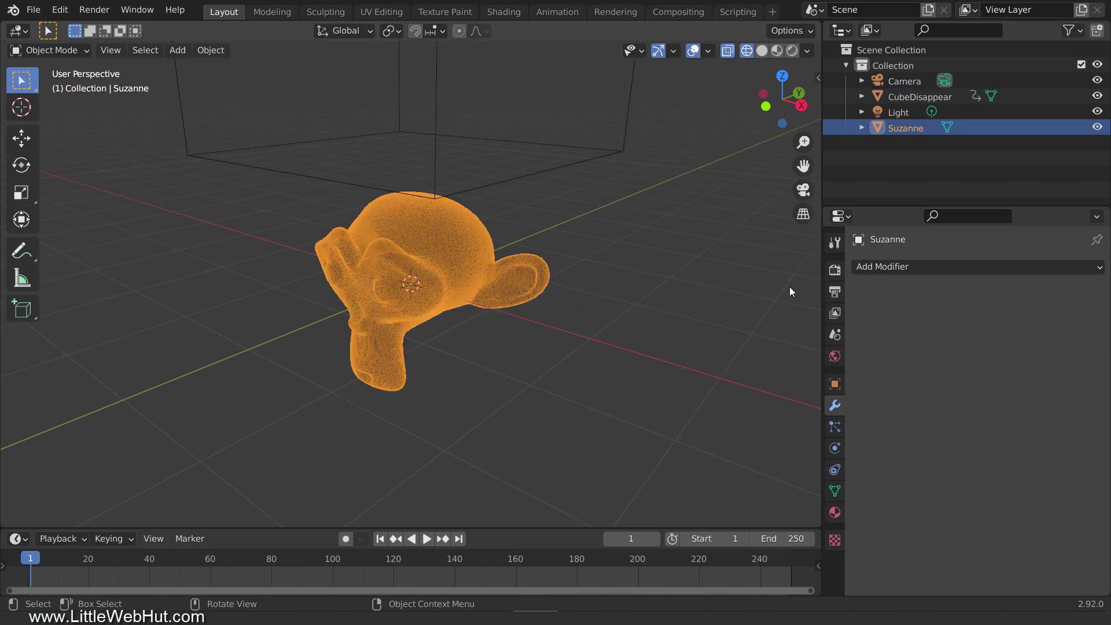
{"action": "left_click", "coordinate": [924, 265]}
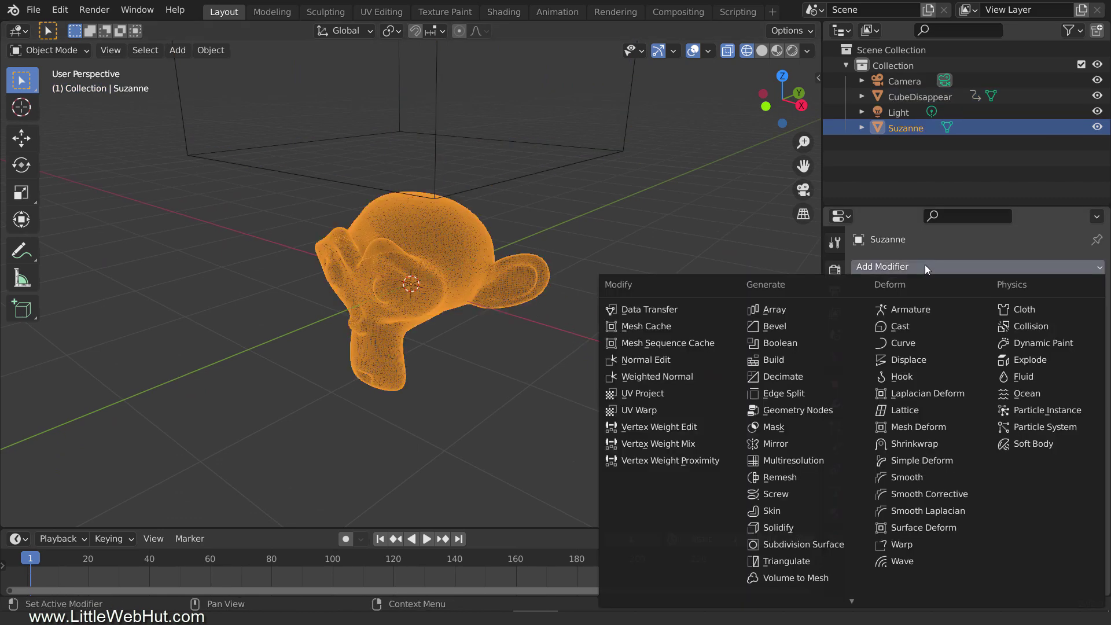
{"action": "left_click", "coordinate": [804, 342]}
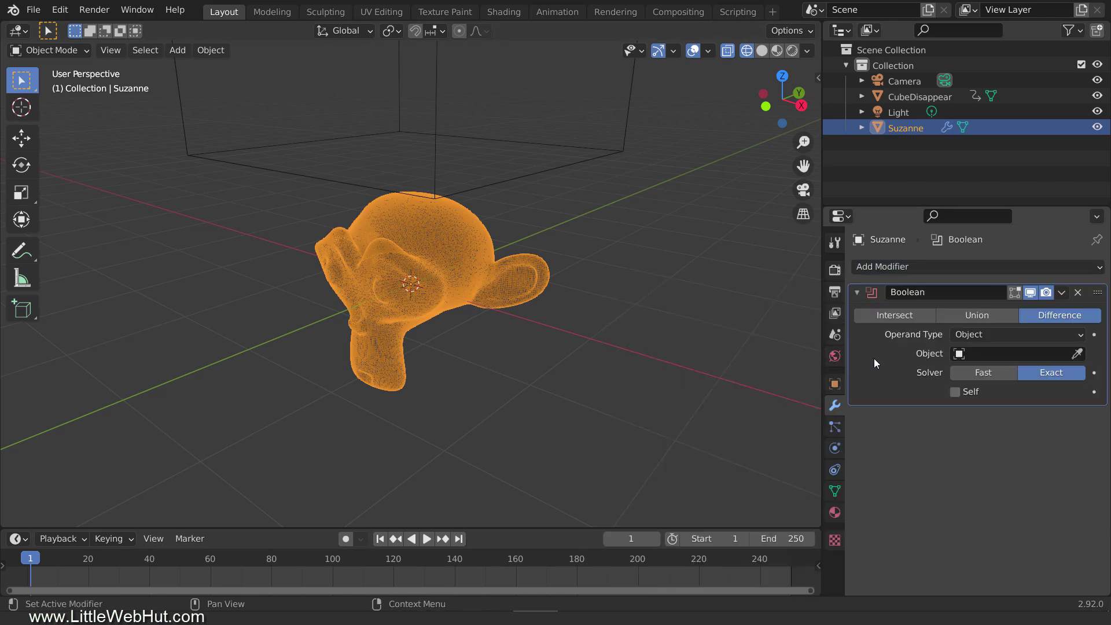
{"action": "left_click", "coordinate": [983, 373]}
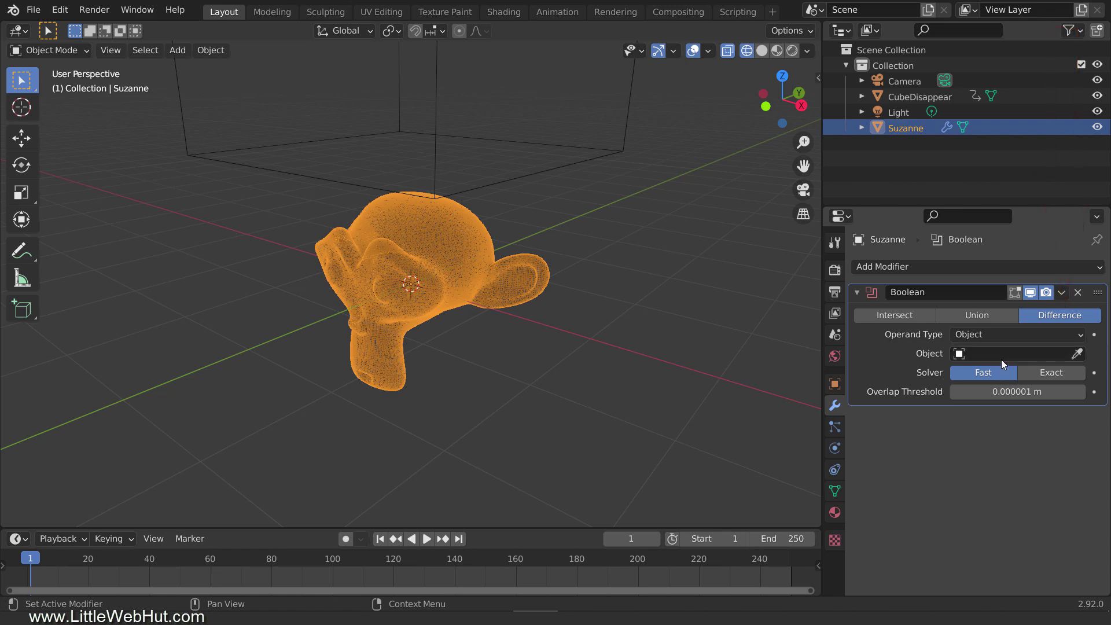
{"action": "left_click", "coordinate": [1003, 354]}
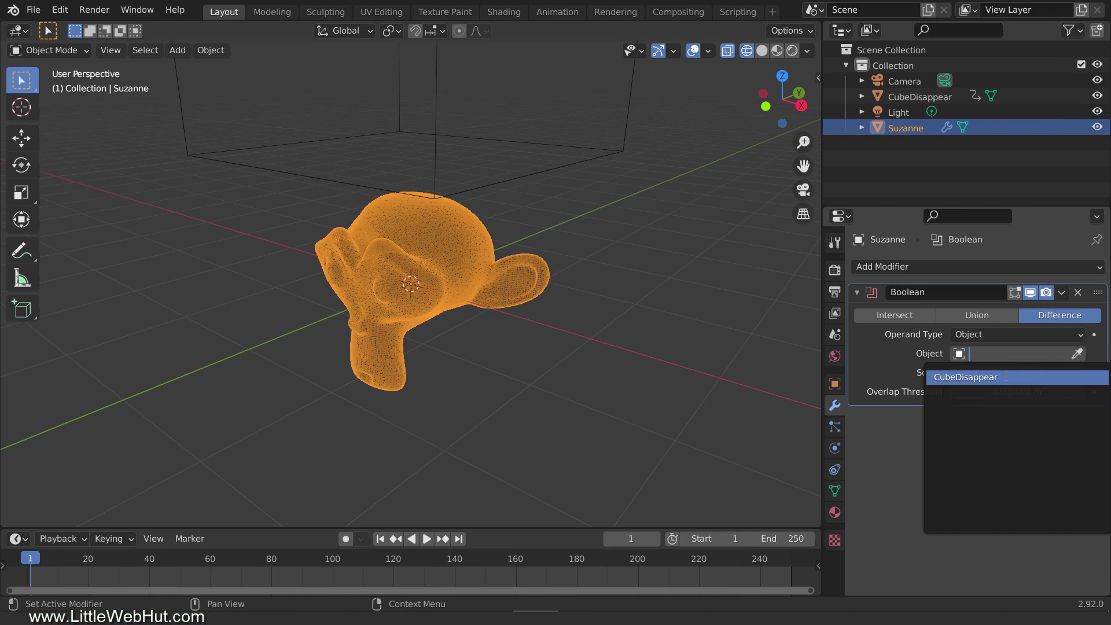
{"action": "left_click", "coordinate": [1007, 377]}
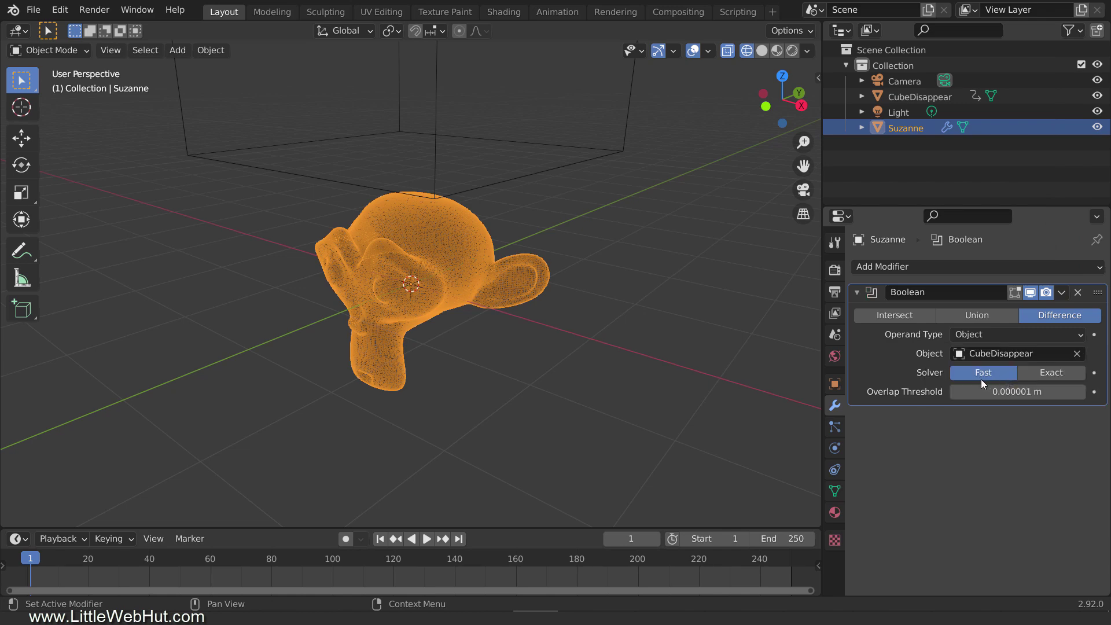
{"action": "left_click", "coordinate": [429, 539]}
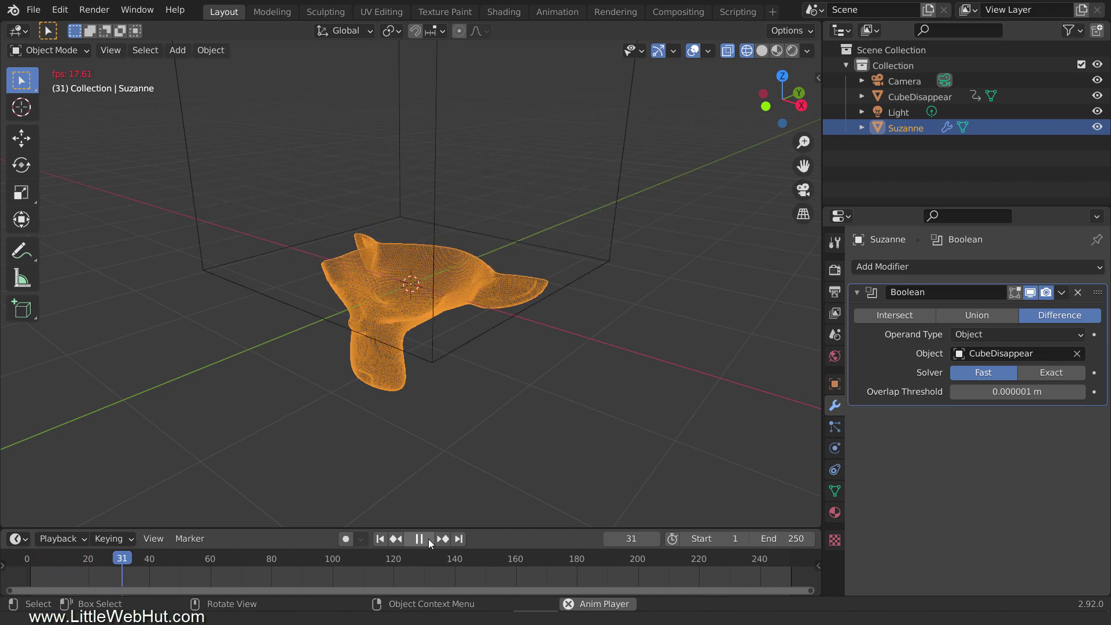
{"action": "left_click", "coordinate": [427, 539]}
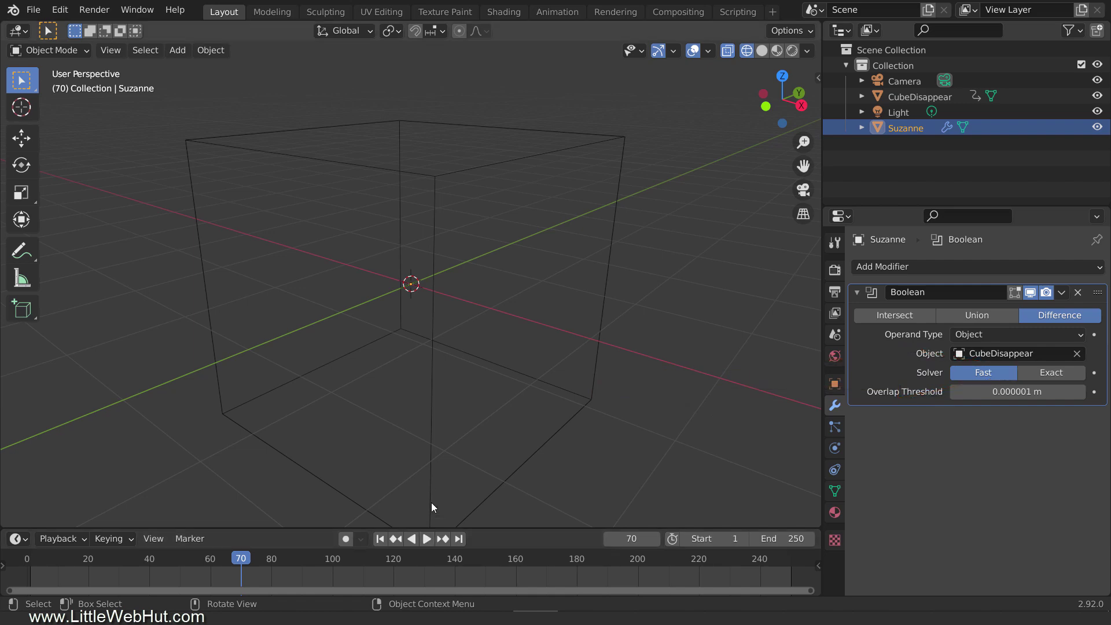
{"action": "left_click", "coordinate": [380, 538]}
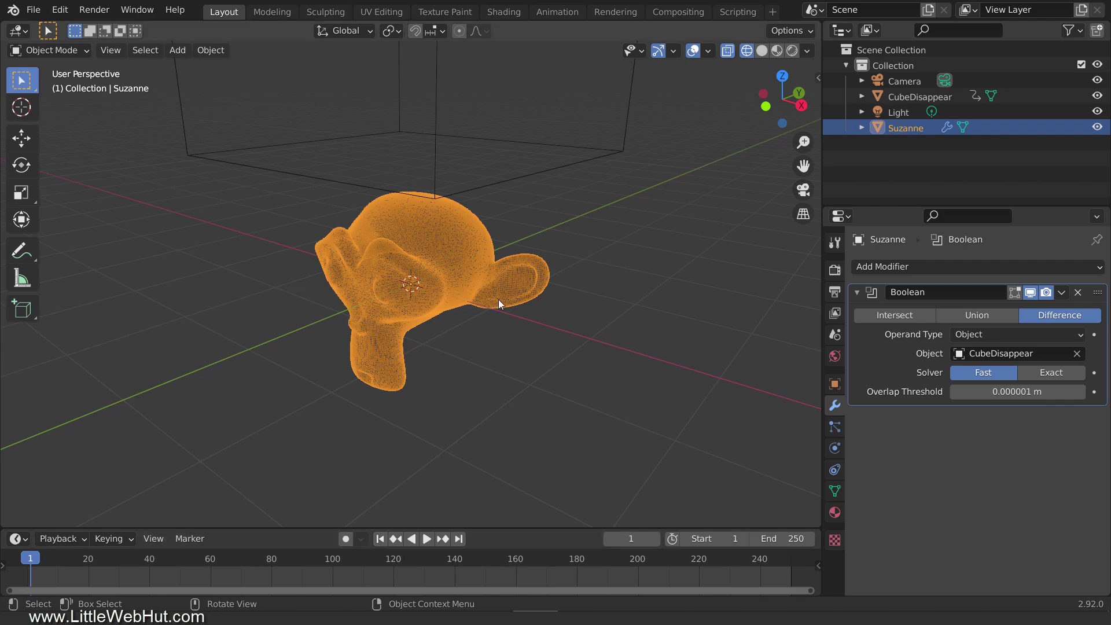
Duplicate Suzanne in place and remove the copy's Boolean modifier.
{"action": "key", "text": "shift+d"}
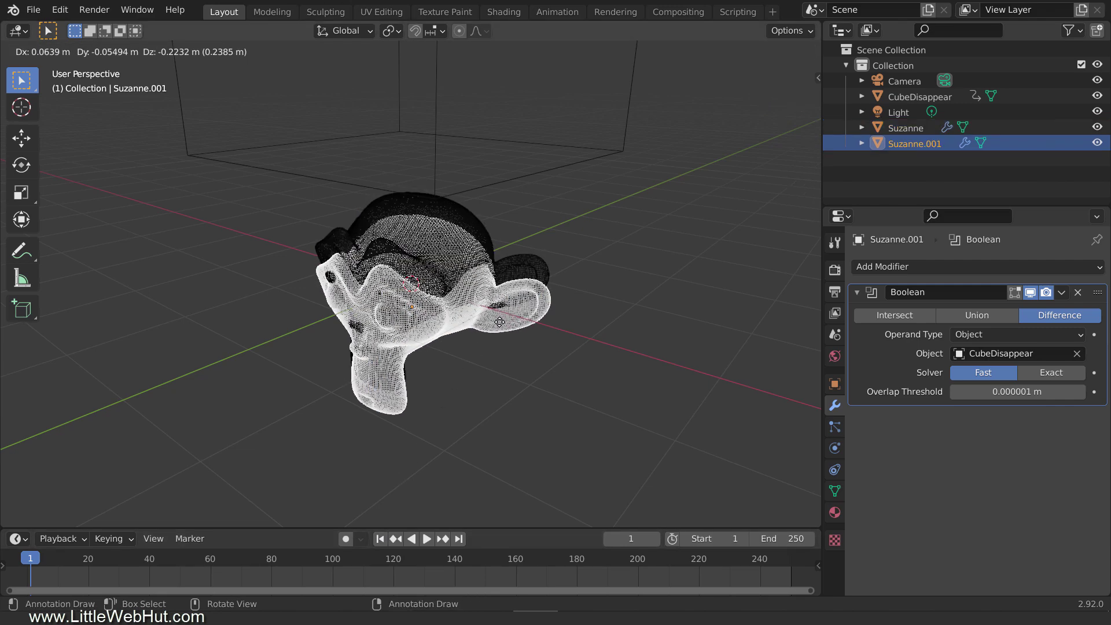
{"action": "right_click", "coordinate": [500, 321]}
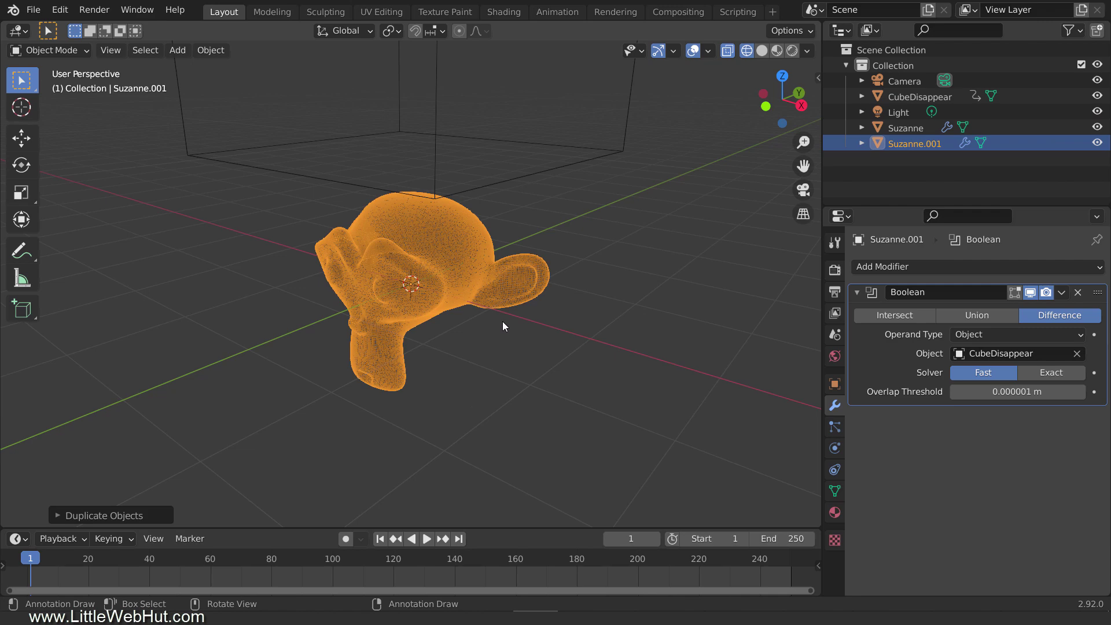
{"action": "left_click", "coordinate": [1077, 293]}
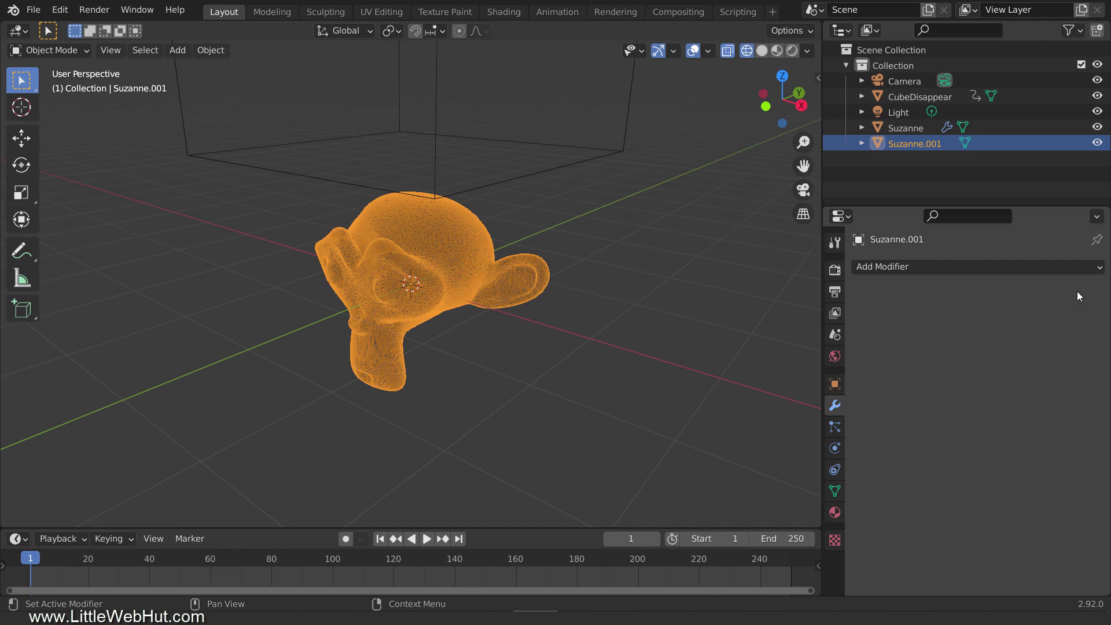
Rename the copy to SuzanneFluid in the Outliner.
{"action": "double_click", "coordinate": [928, 144]}
{"action": "left_click", "coordinate": [928, 143]}
{"action": "double_click", "coordinate": [932, 143]}
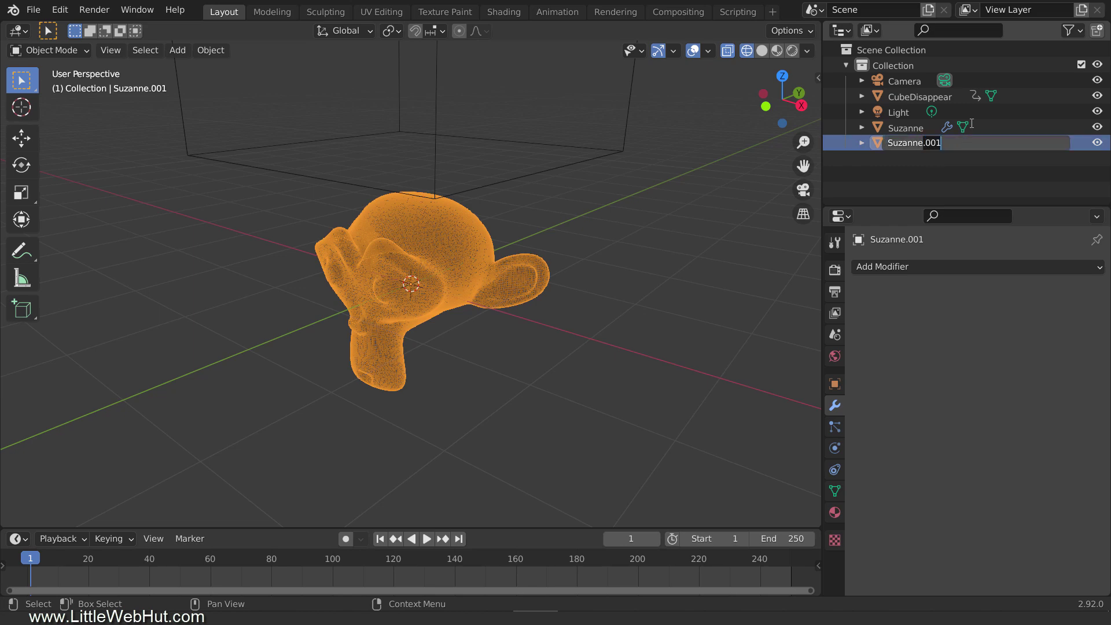
{"action": "type", "text": "Fluid"}
{"action": "key", "text": "Return"}
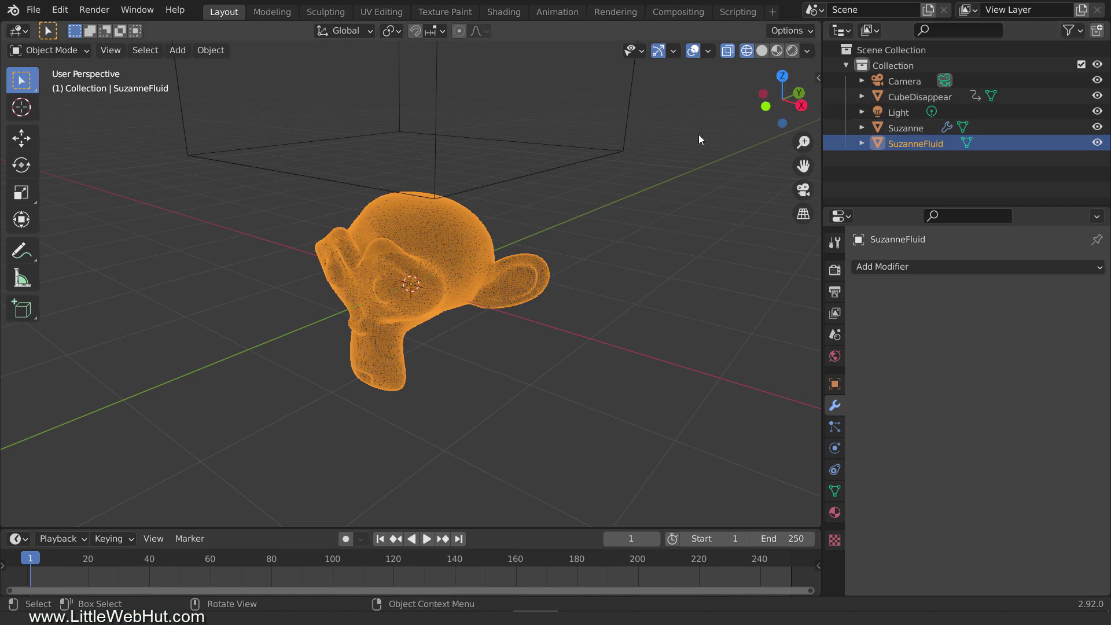
Duplicate CubeDisappear in place.
{"action": "left_click", "coordinate": [618, 152]}
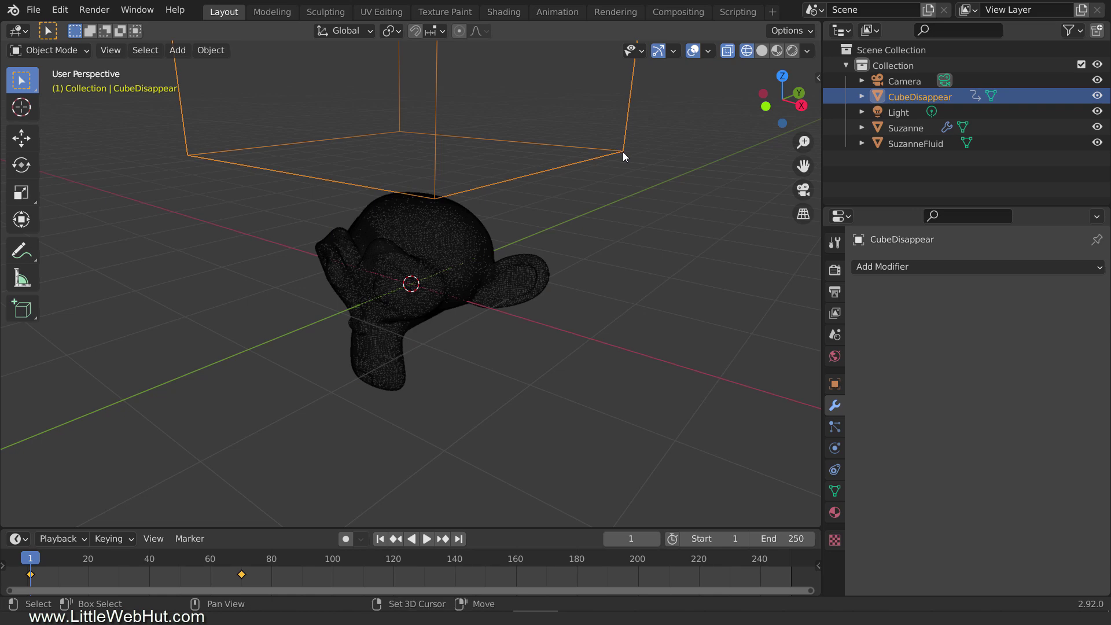
{"action": "key", "text": "shift+d"}
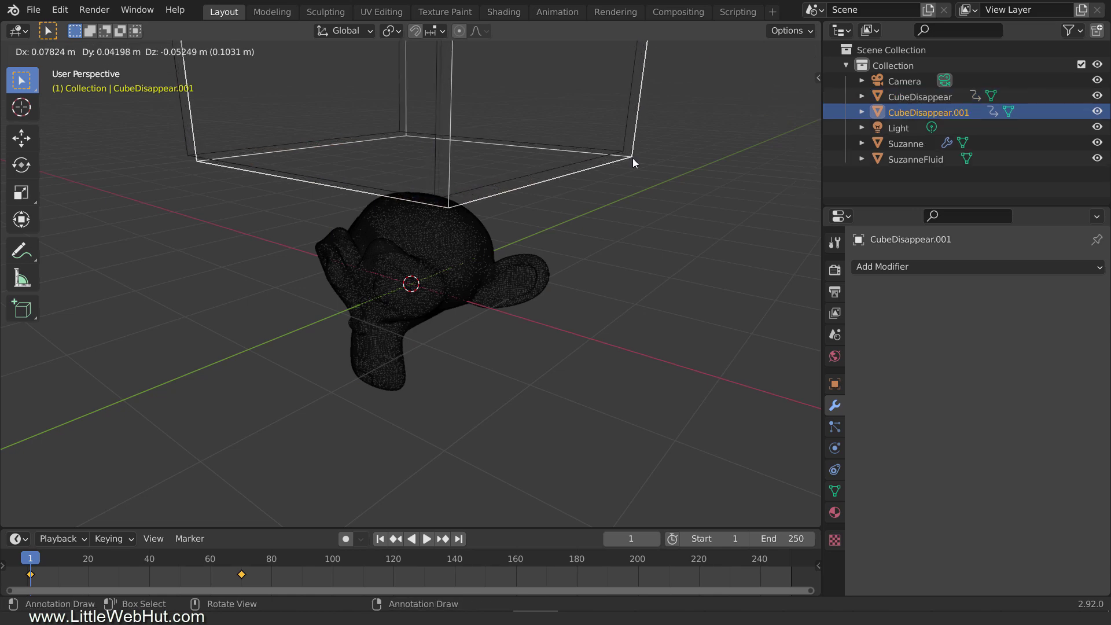
{"action": "right_click", "coordinate": [633, 158]}
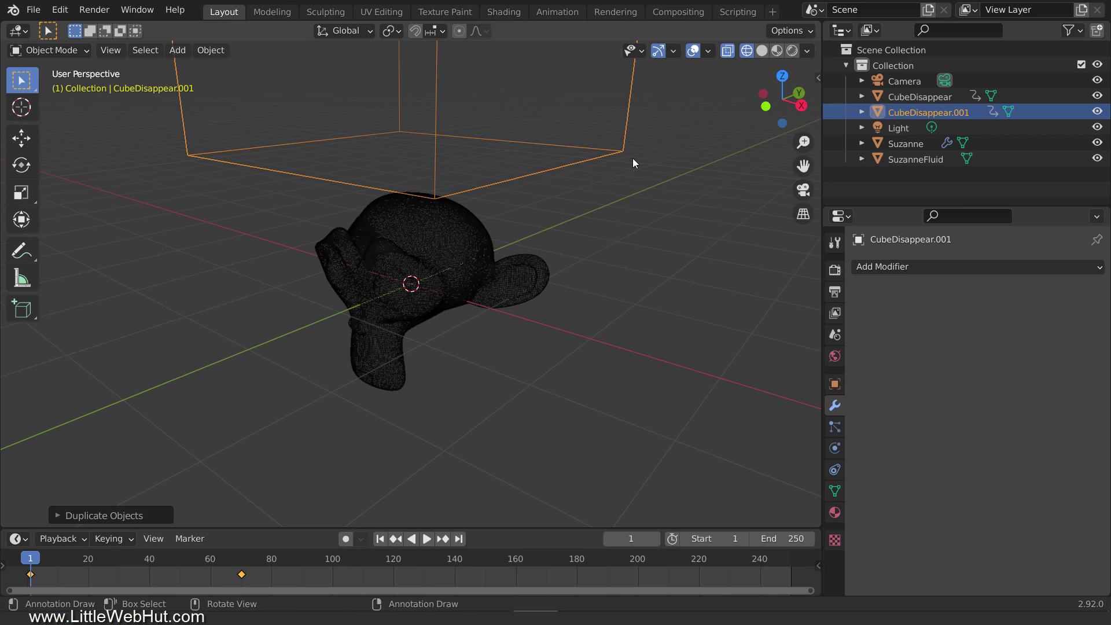
Rename the copied box to CubeFluid in the Outliner.
{"action": "double_click", "coordinate": [925, 111]}
{"action": "key", "text": "ctrl+a"}
{"action": "type", "text": "CubeFl"}
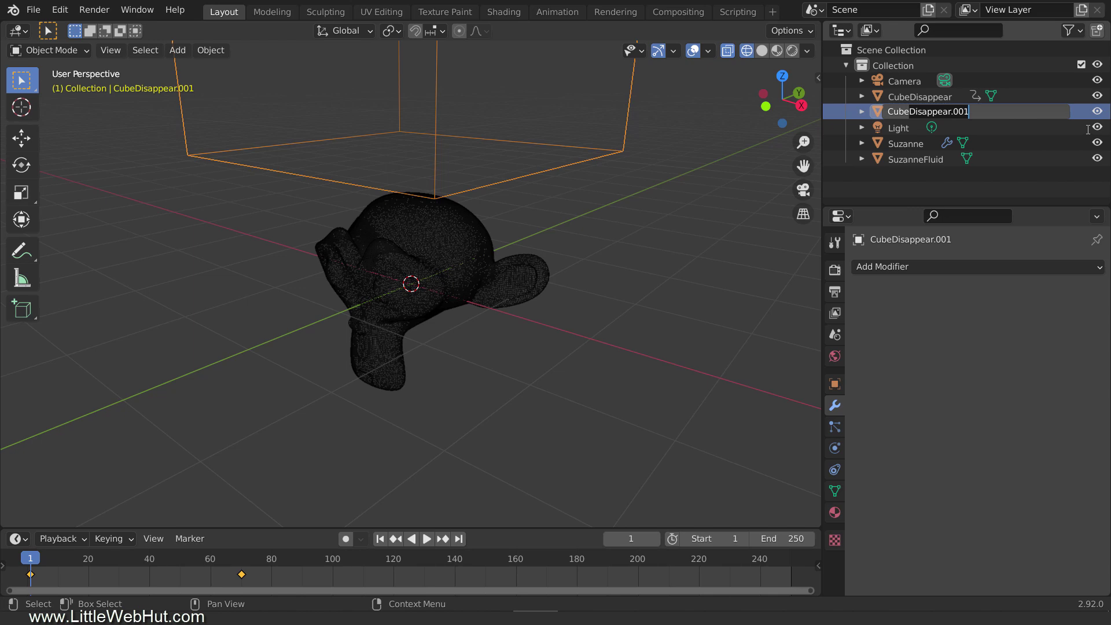
{"action": "type", "text": "uid"}
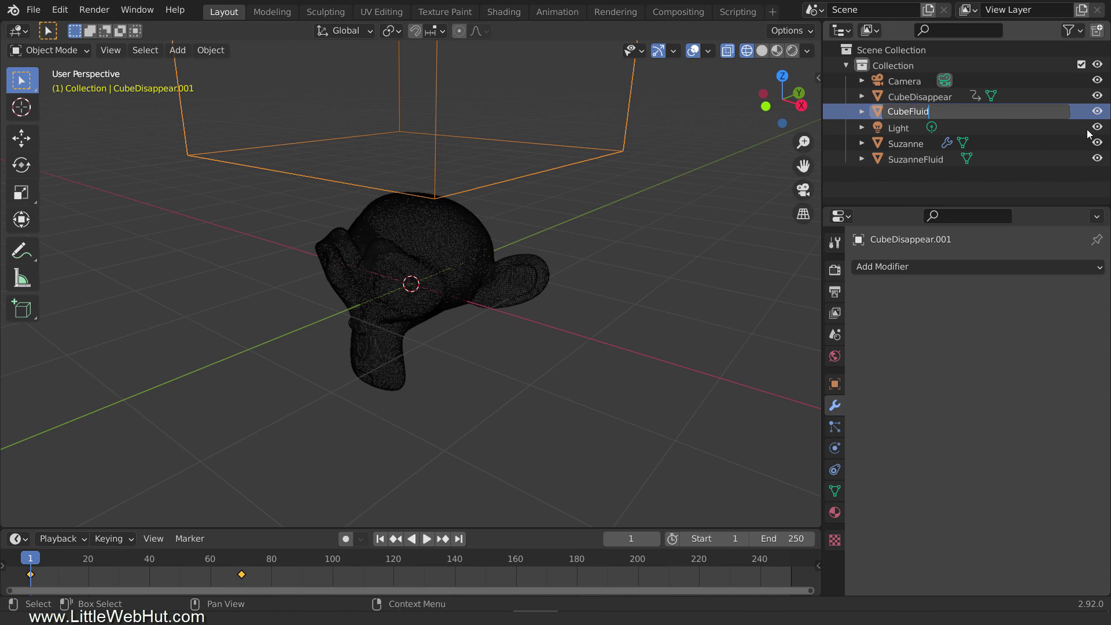
{"action": "key", "text": "Return"}
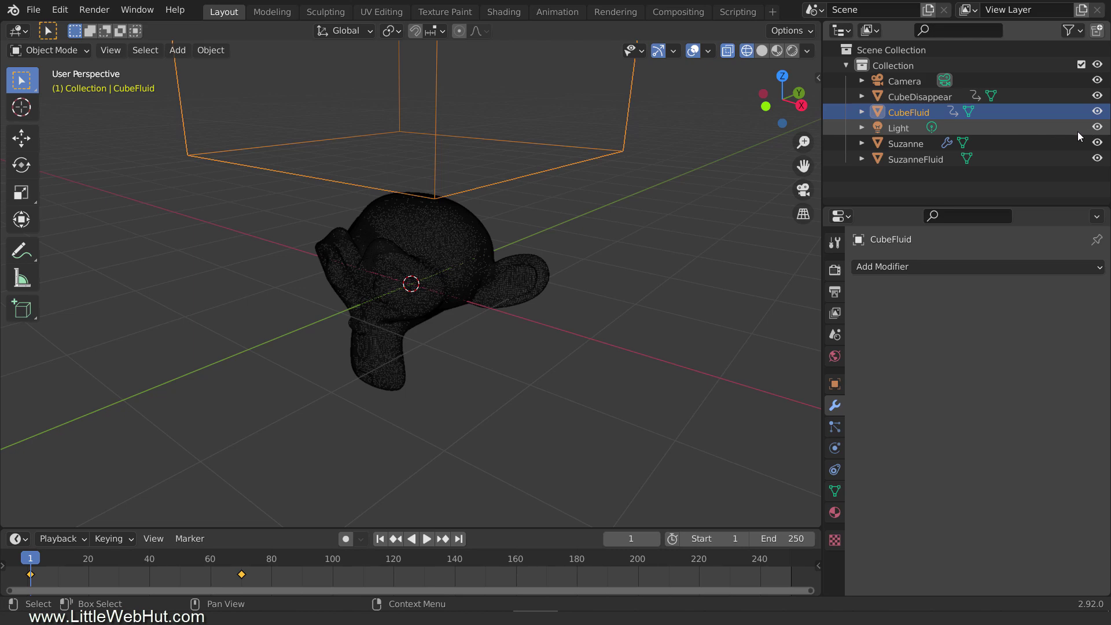
In Edit Mode, lower CubeFluid's top face along Z into a thin slab.
{"action": "key", "text": "Tab"}
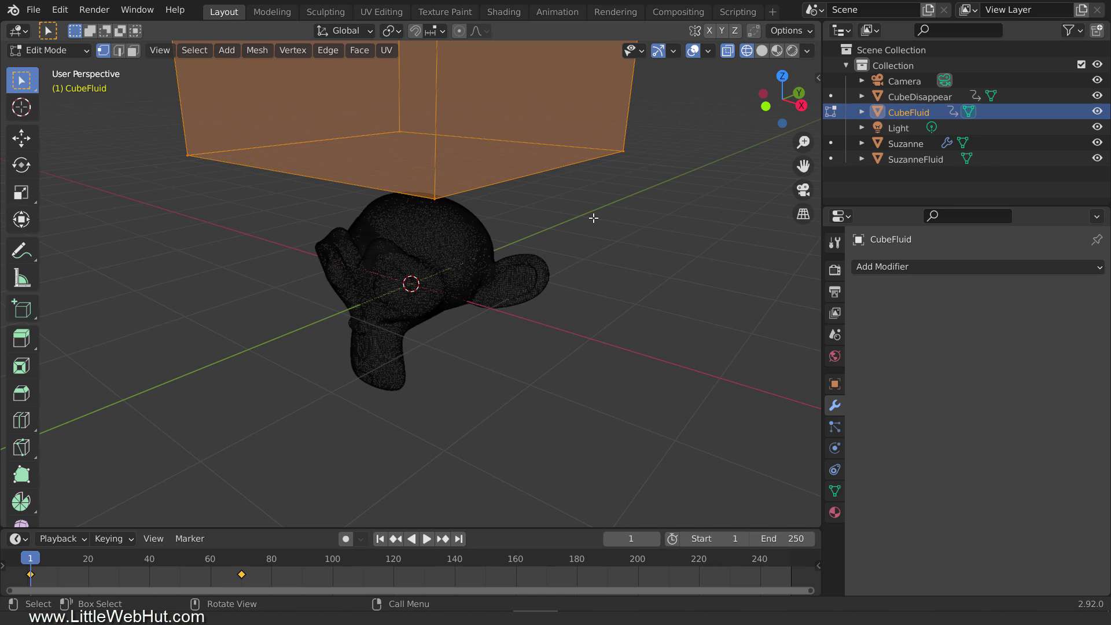
{"action": "key", "text": "KP_1"}
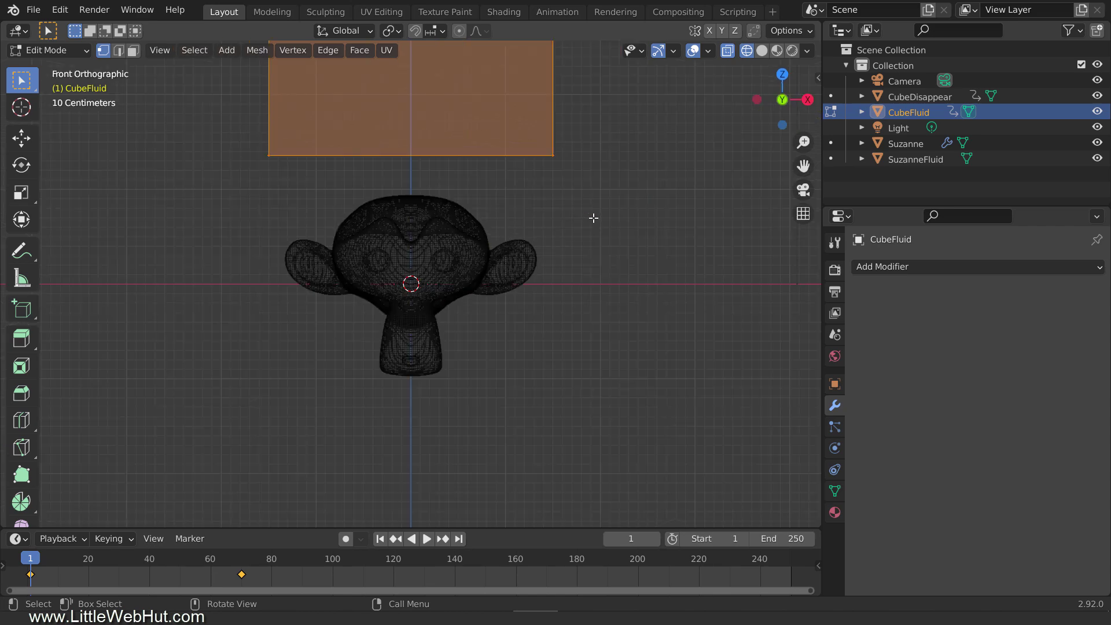
{"action": "middle_click_drag", "start_coordinate": [593, 220], "coordinate": [597, 461], "text": "shift"}
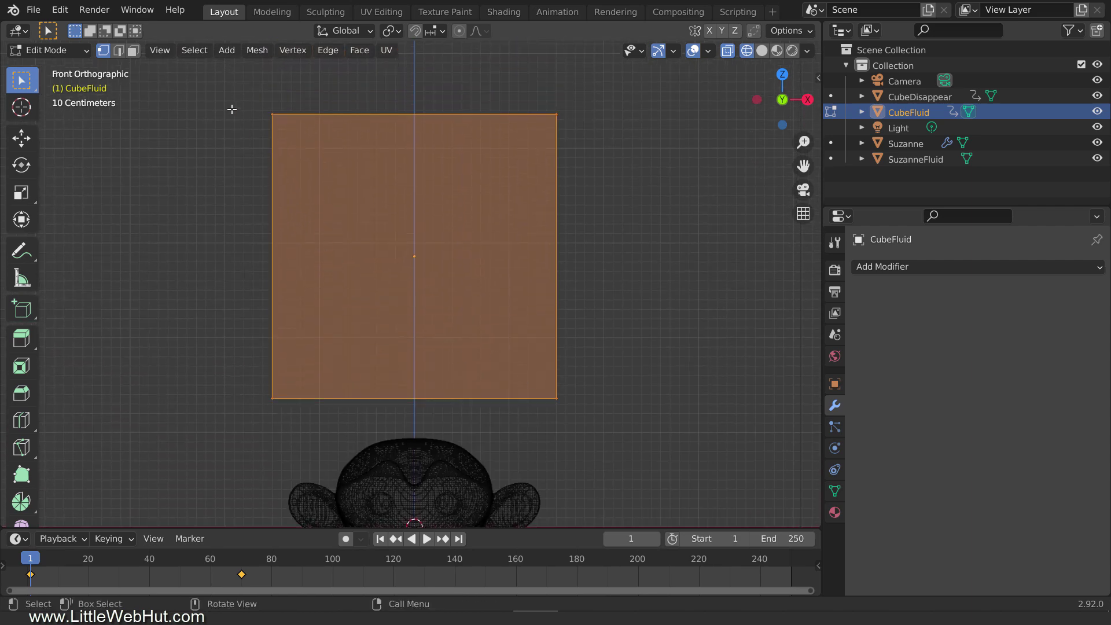
{"action": "left_click_drag", "start_coordinate": [230, 100], "coordinate": [588, 167]}
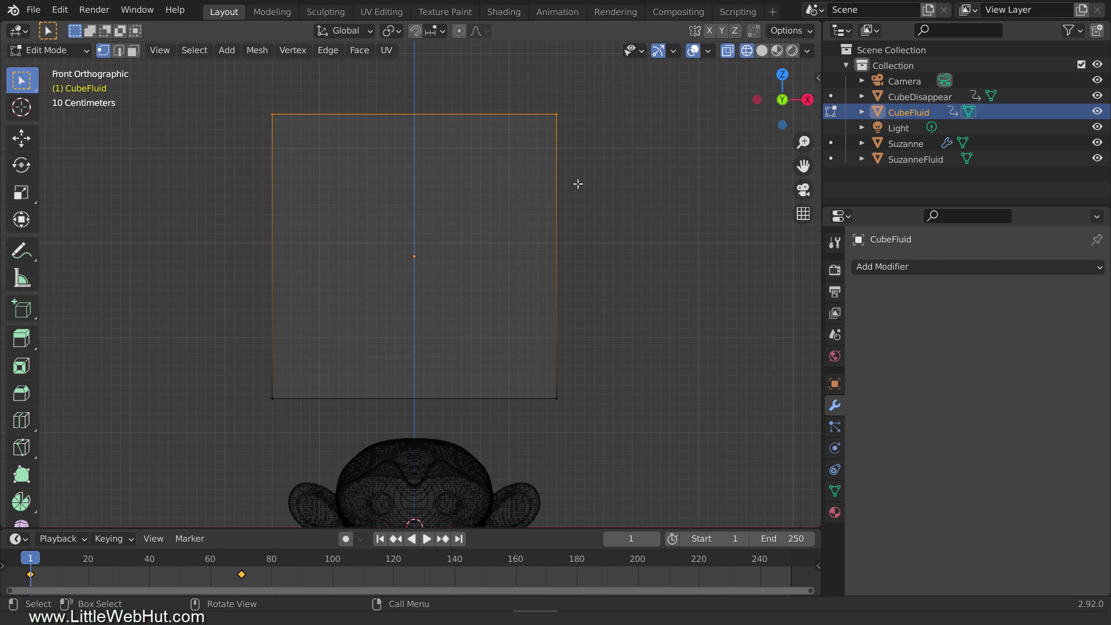
{"action": "key", "text": "g"}
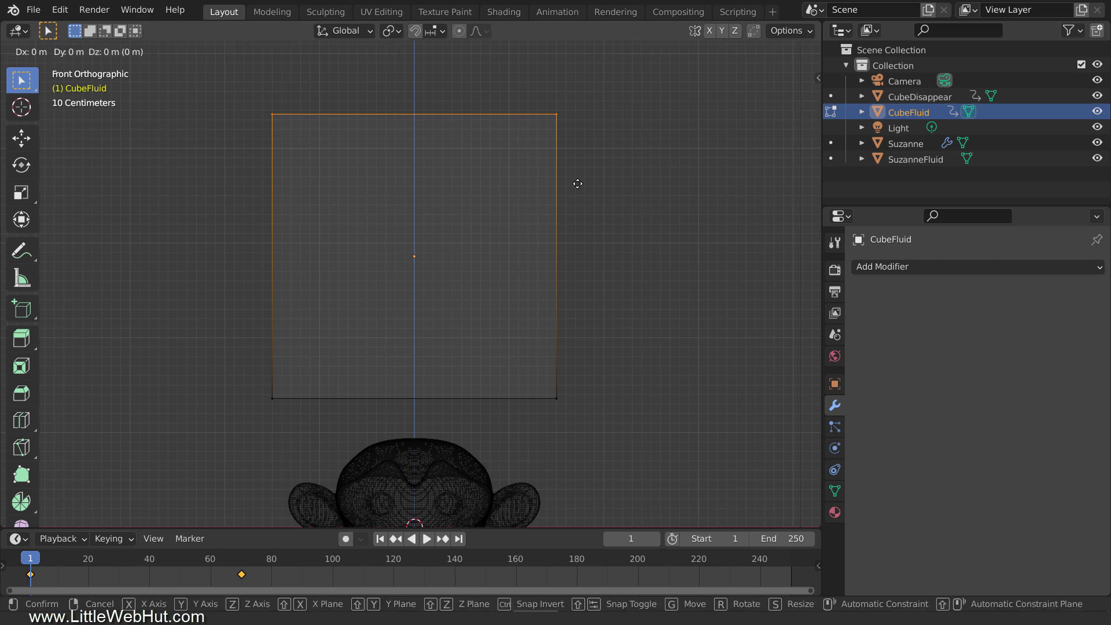
{"action": "key", "text": "z"}
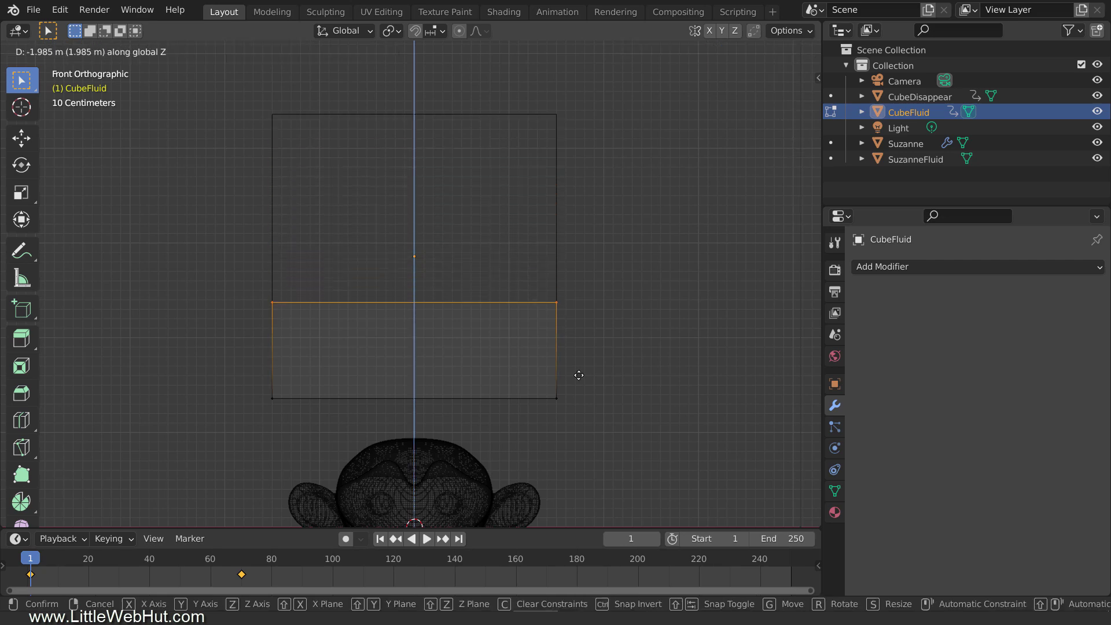
{"action": "left_click", "coordinate": [564, 430]}
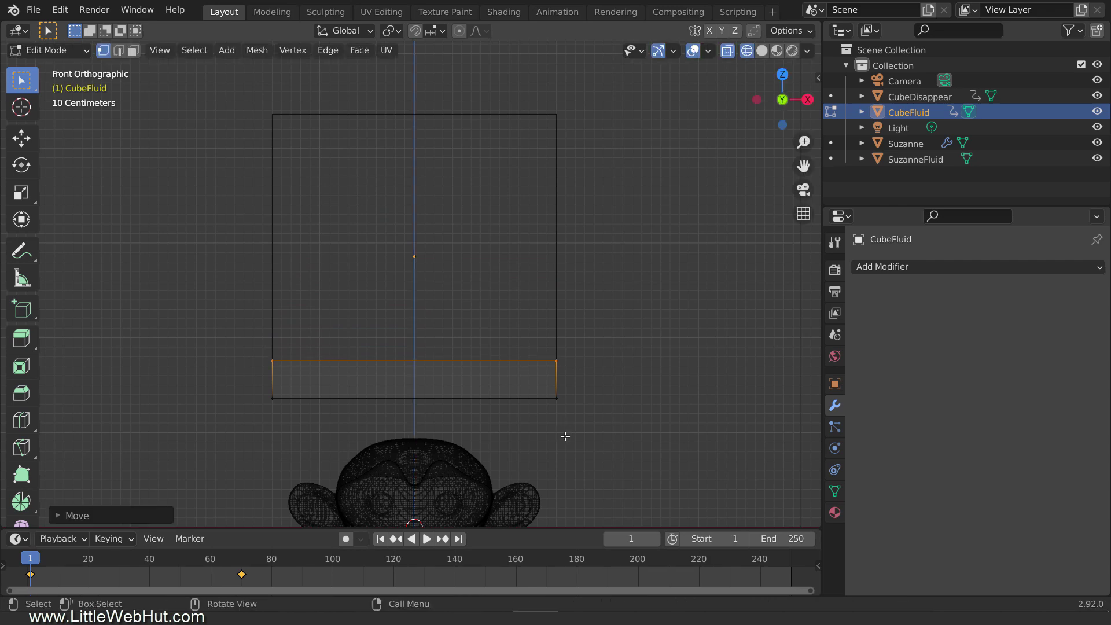
{"action": "key", "text": "Tab"}
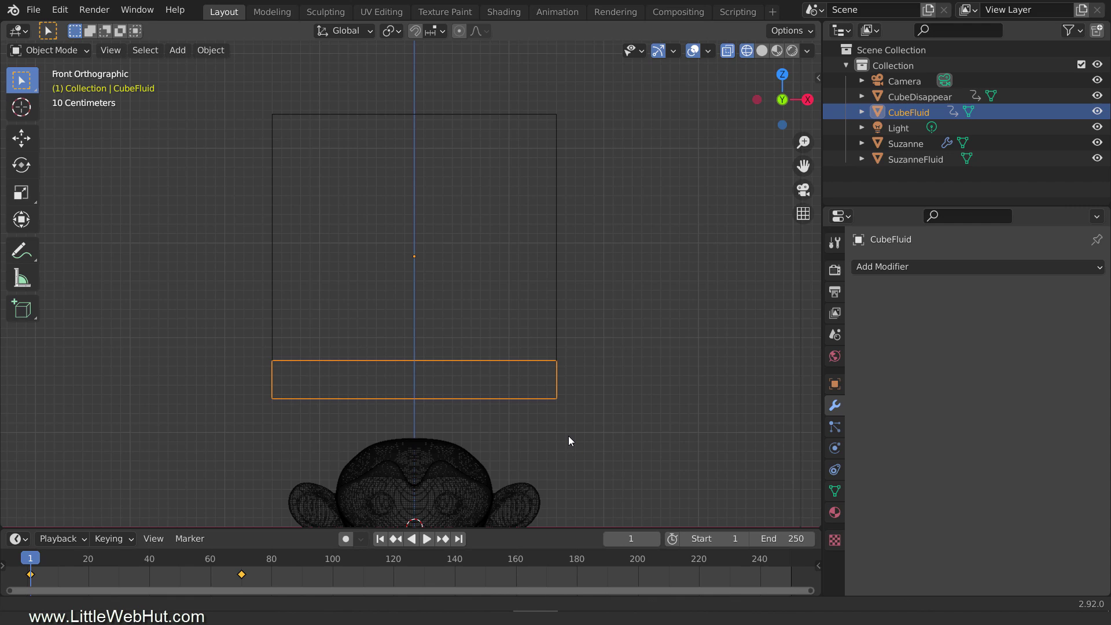
Play the animation to watch the slab sink with the cube.
{"action": "middle_click_drag", "start_coordinate": [568, 436], "coordinate": [578, 219], "text": "shift"}
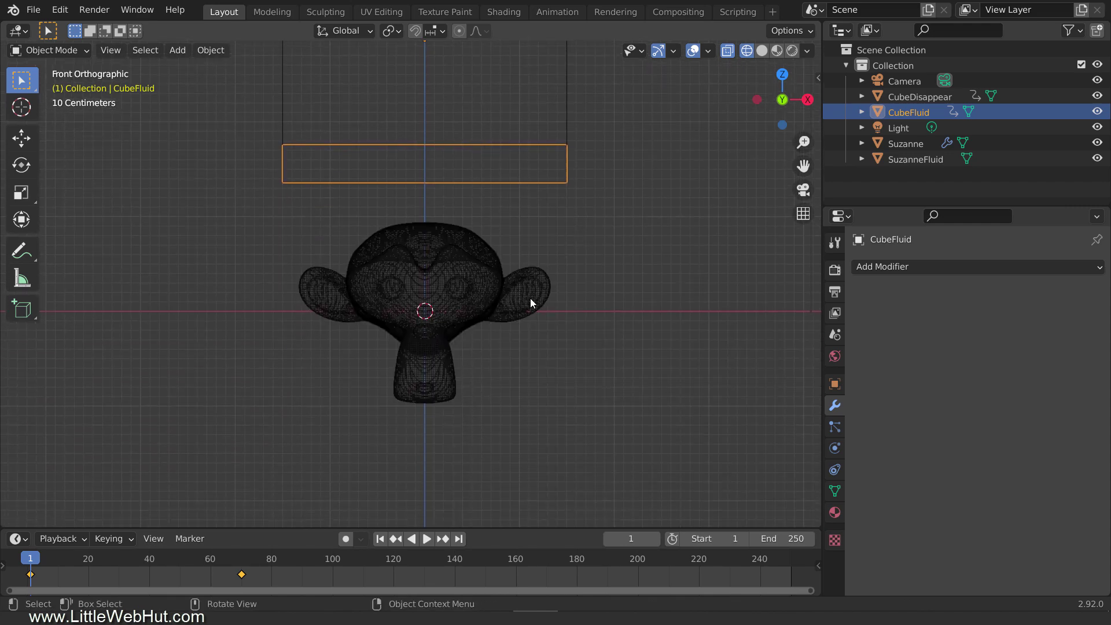
{"action": "left_click", "coordinate": [426, 539]}
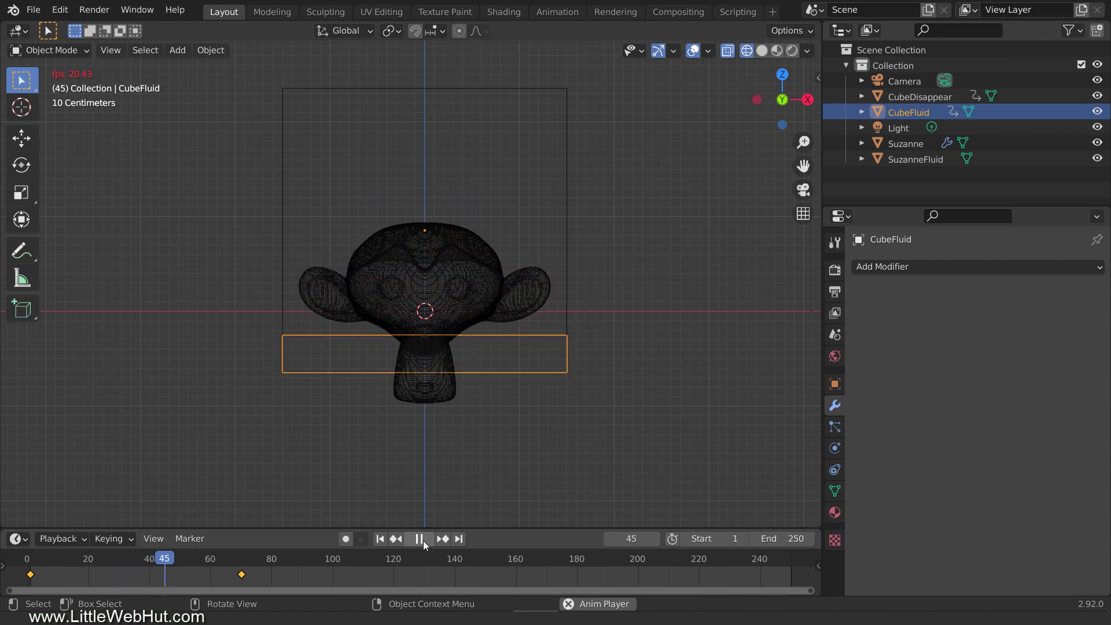
{"action": "left_click", "coordinate": [422, 541]}
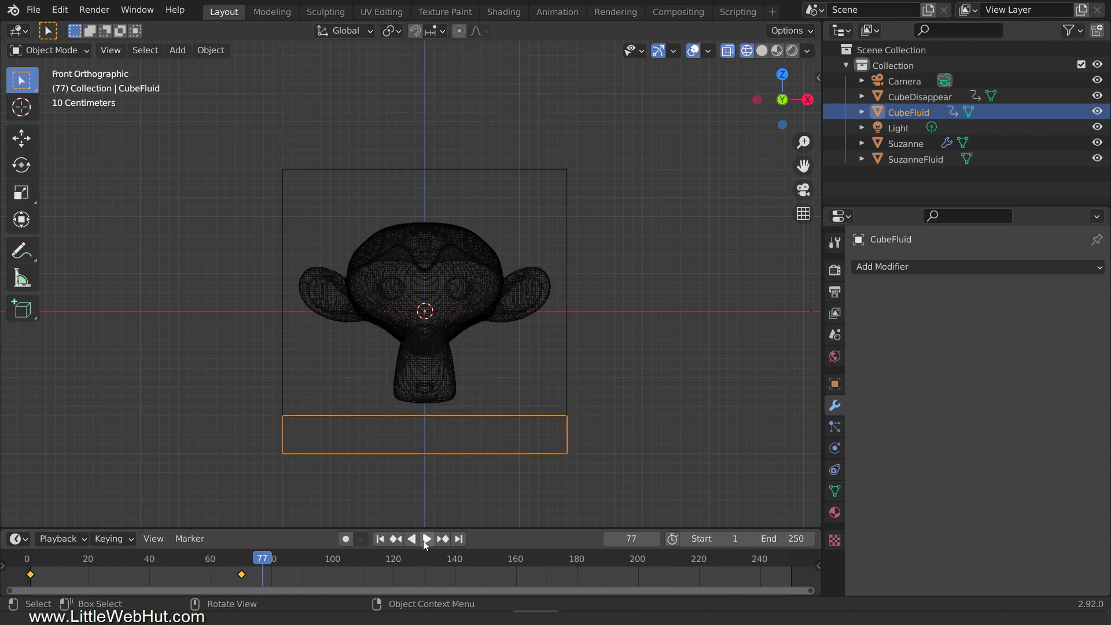
Add a Fast-solver Boolean Intersect modifier to CubeFluid using SuzanneFluid.
{"action": "left_click", "coordinate": [968, 267]}
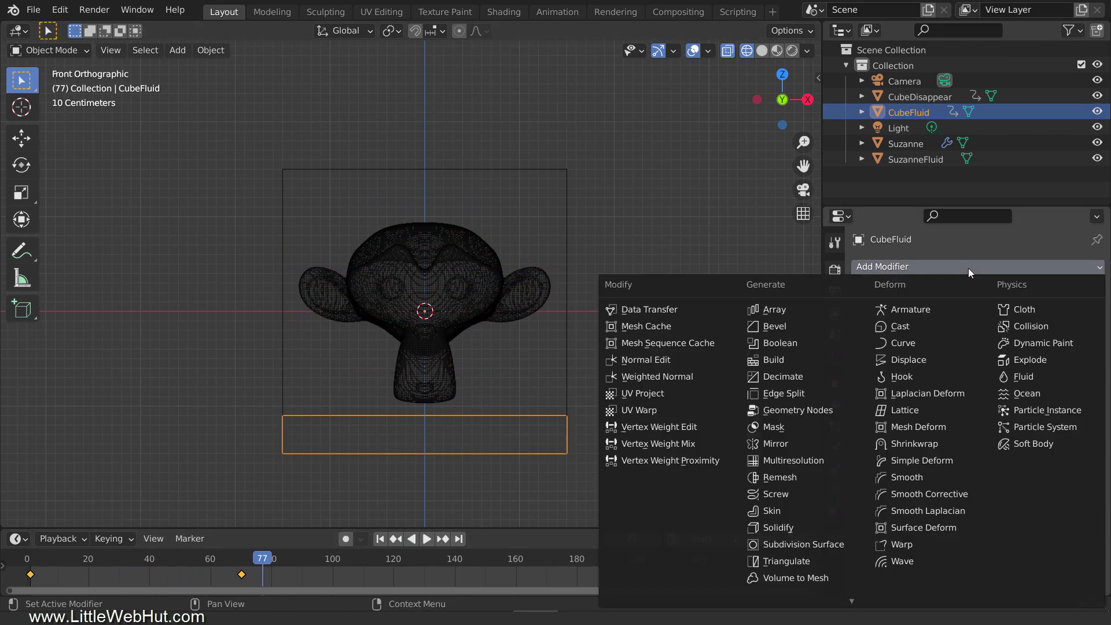
{"action": "left_click", "coordinate": [804, 344]}
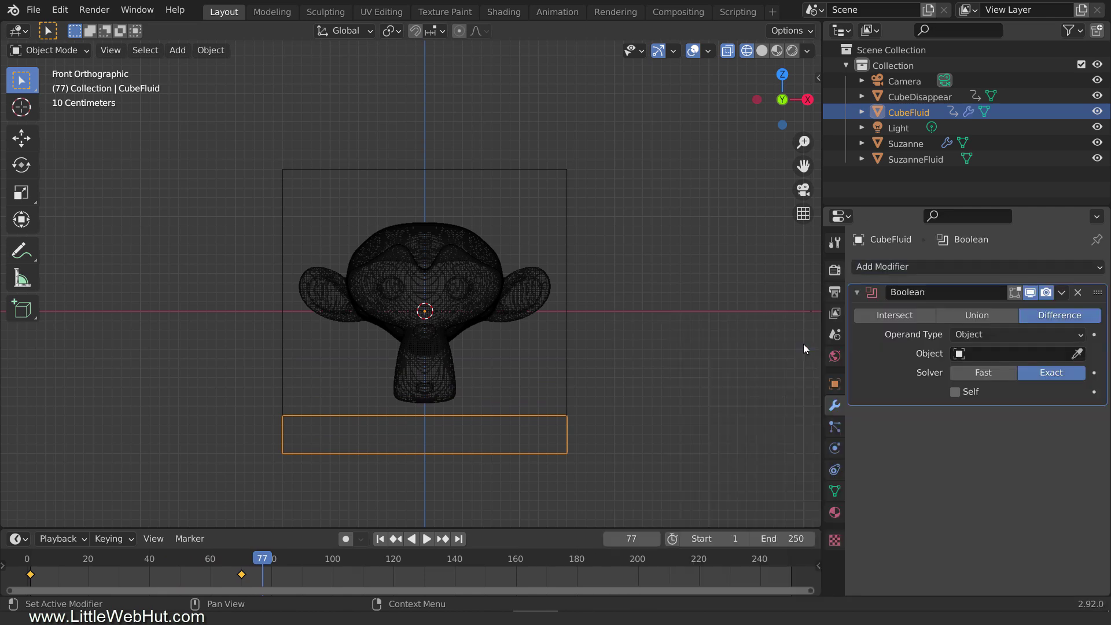
{"action": "left_click", "coordinate": [999, 374]}
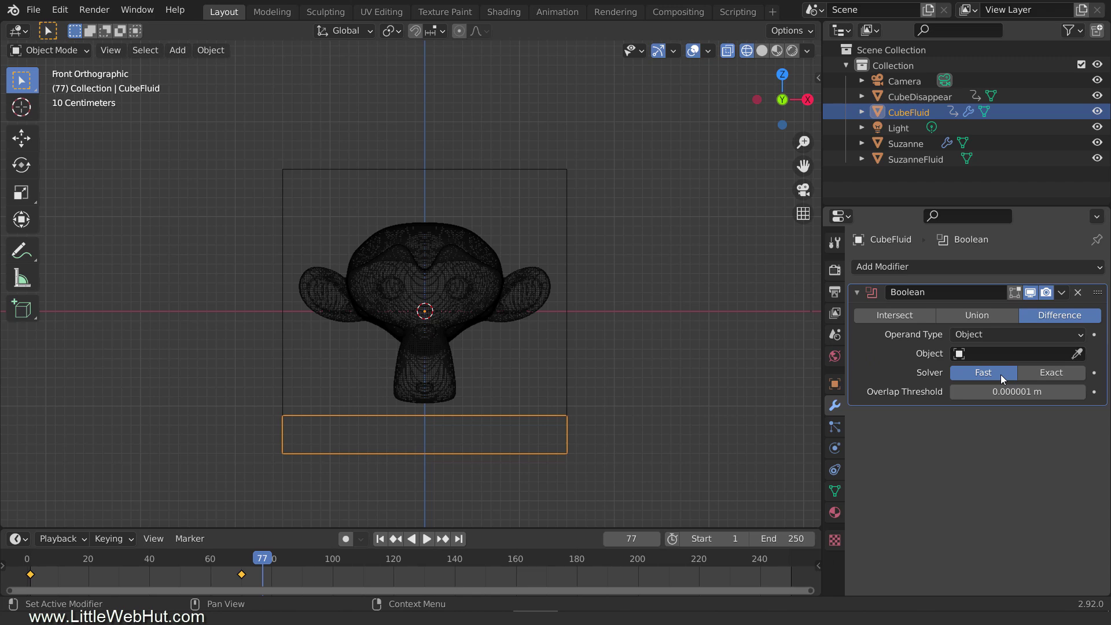
{"action": "left_click", "coordinate": [918, 317]}
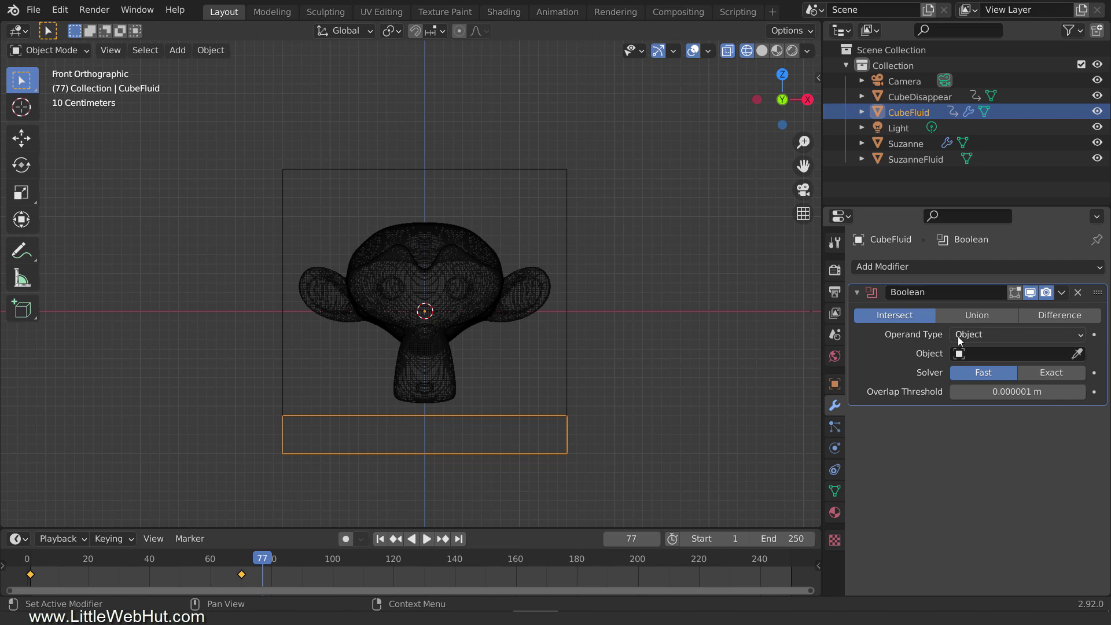
{"action": "left_click", "coordinate": [1010, 355]}
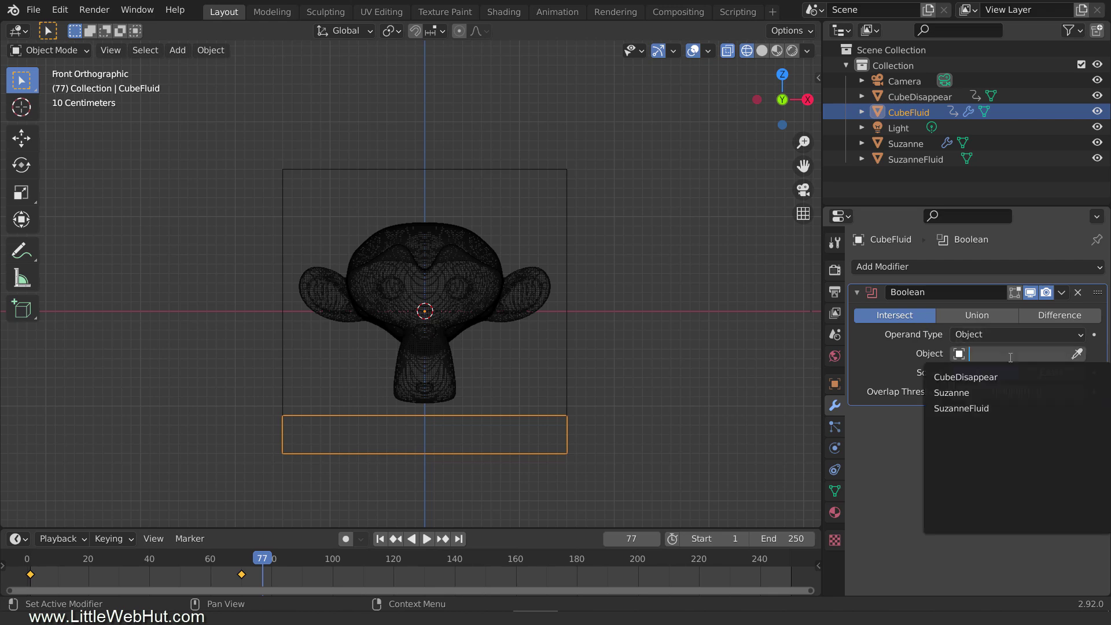
{"action": "left_click", "coordinate": [1010, 408]}
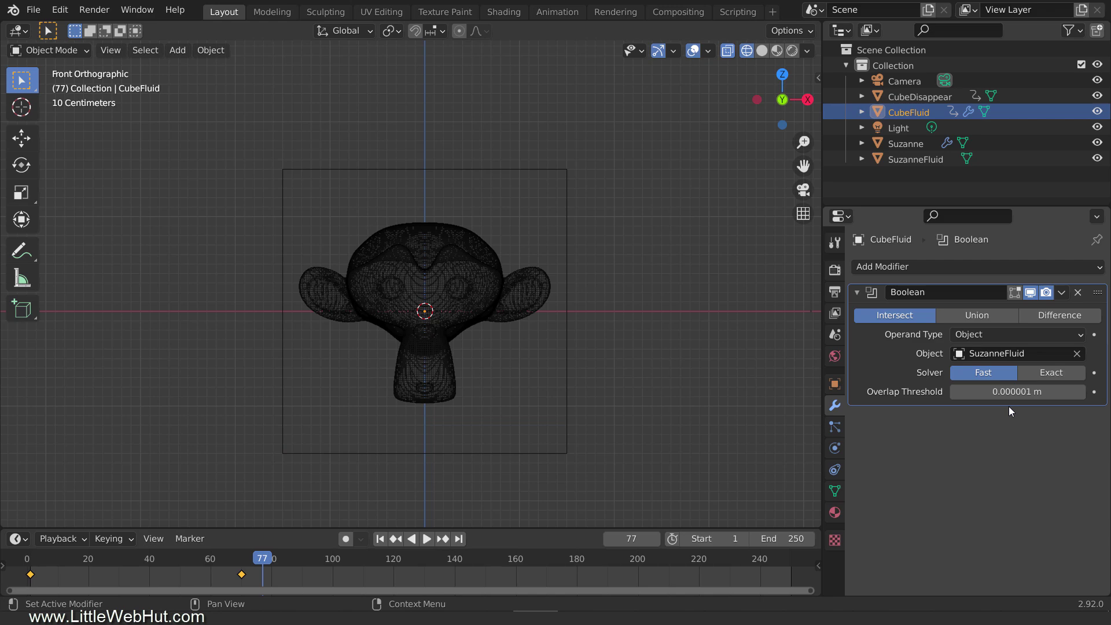
Play the animation from frame 1 to preview the intersection, then rewind to frame 1.
{"action": "left_click", "coordinate": [380, 538]}
{"action": "left_click", "coordinate": [425, 539]}
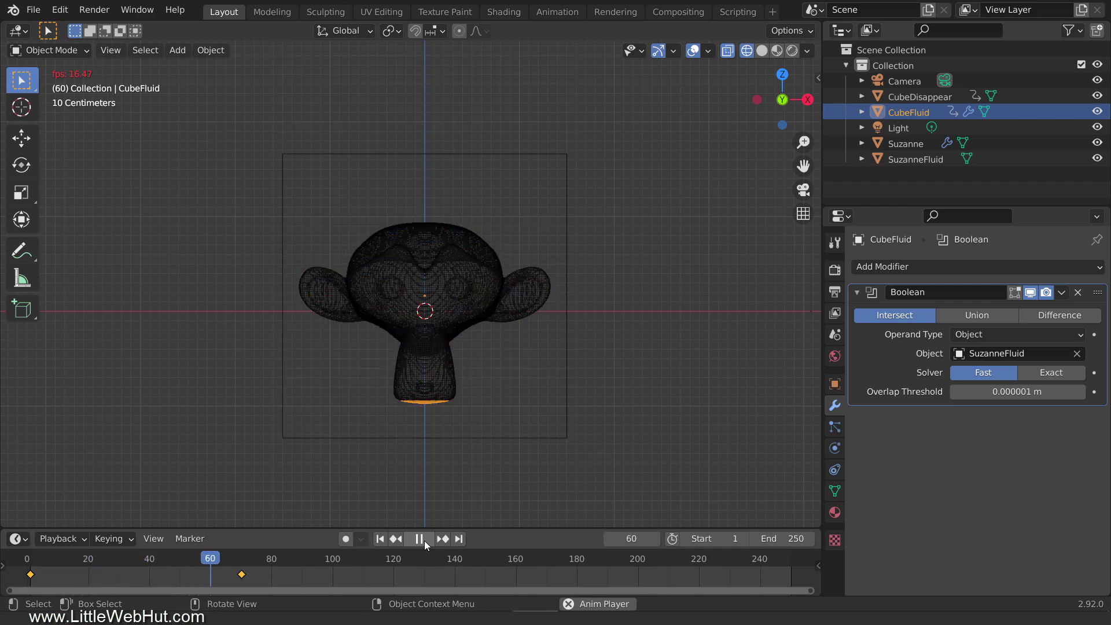
{"action": "left_click", "coordinate": [424, 539]}
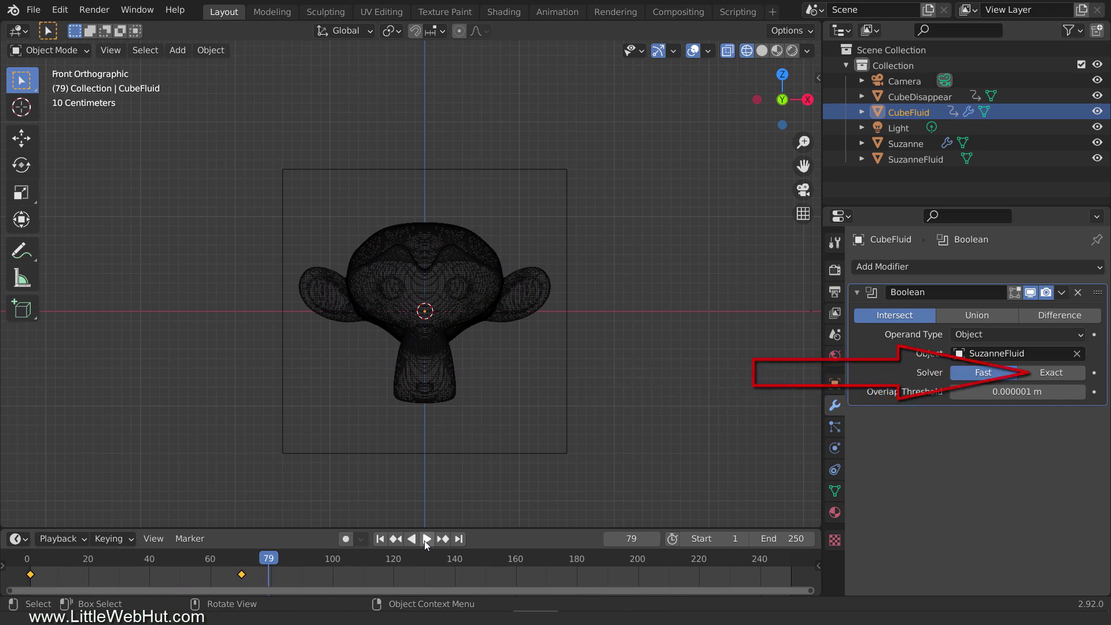
{"action": "left_click", "coordinate": [380, 539]}
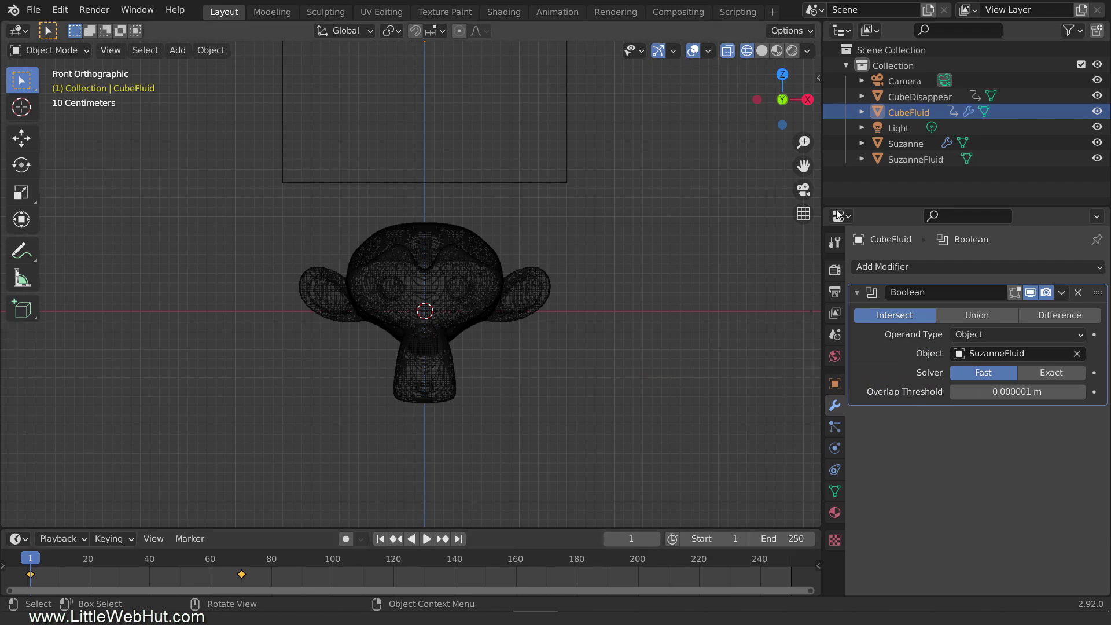
Disable SuzanneFluid's render and viewport visibility toggles in the Outliner.
{"action": "left_click", "coordinate": [1079, 32]}
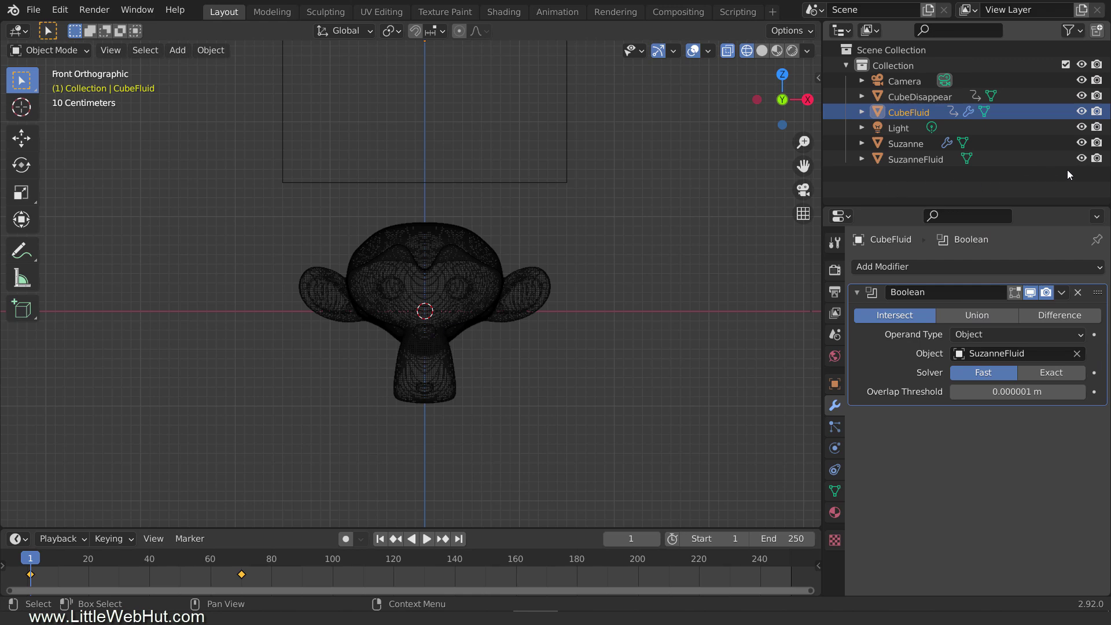
{"action": "left_click", "coordinate": [1096, 160]}
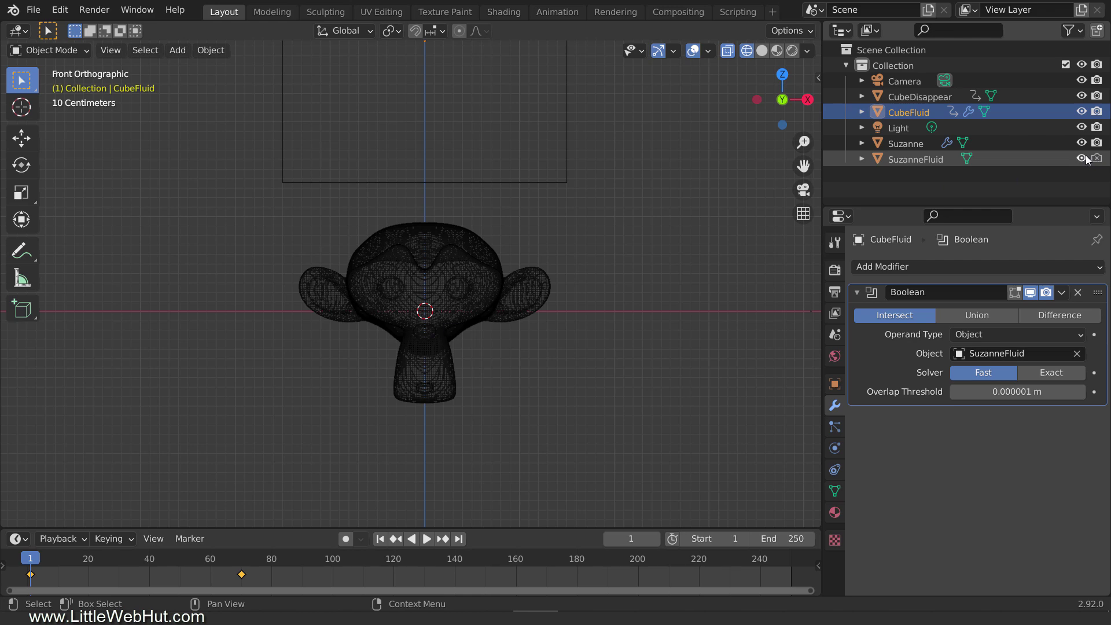
{"action": "left_click", "coordinate": [1081, 158]}
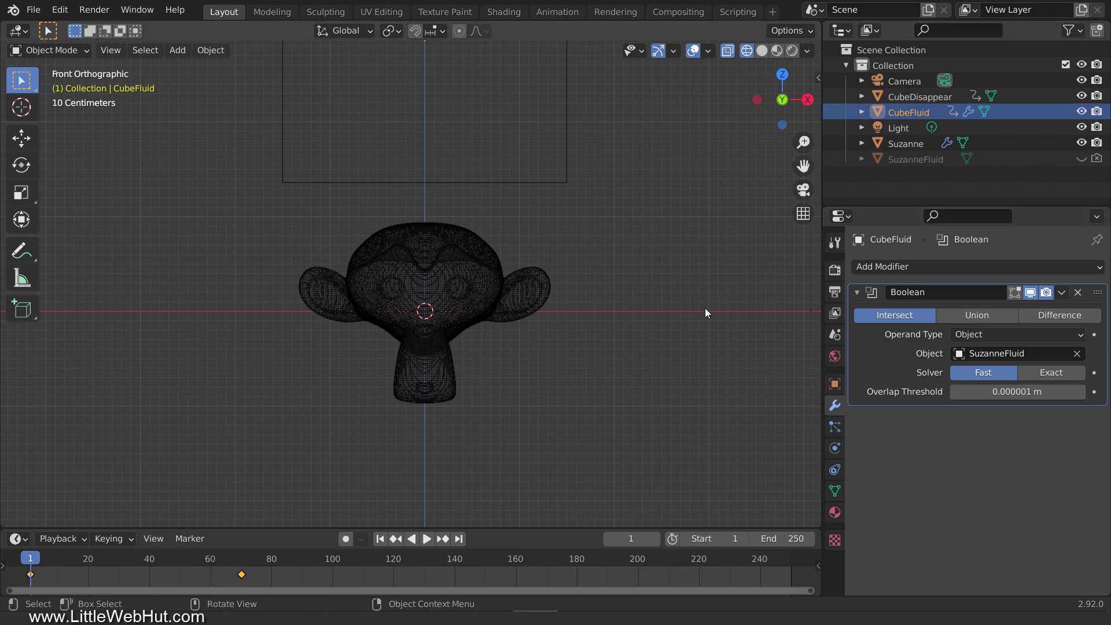
{"action": "middle_click_drag", "start_coordinate": [705, 308], "coordinate": [594, 356]}
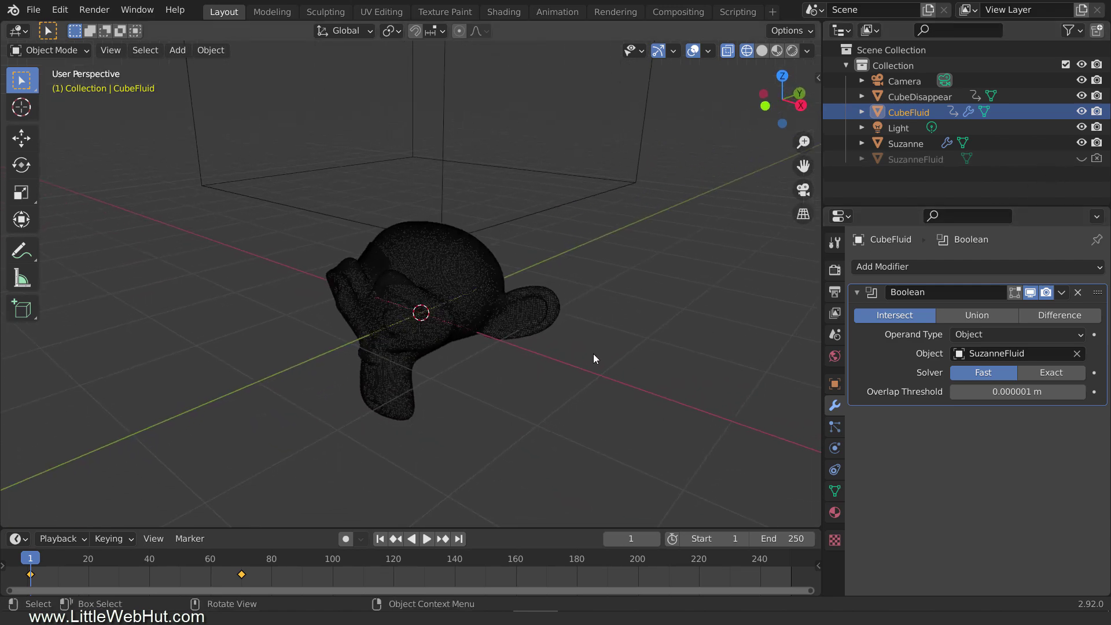
{"action": "left_click", "coordinate": [426, 539]}
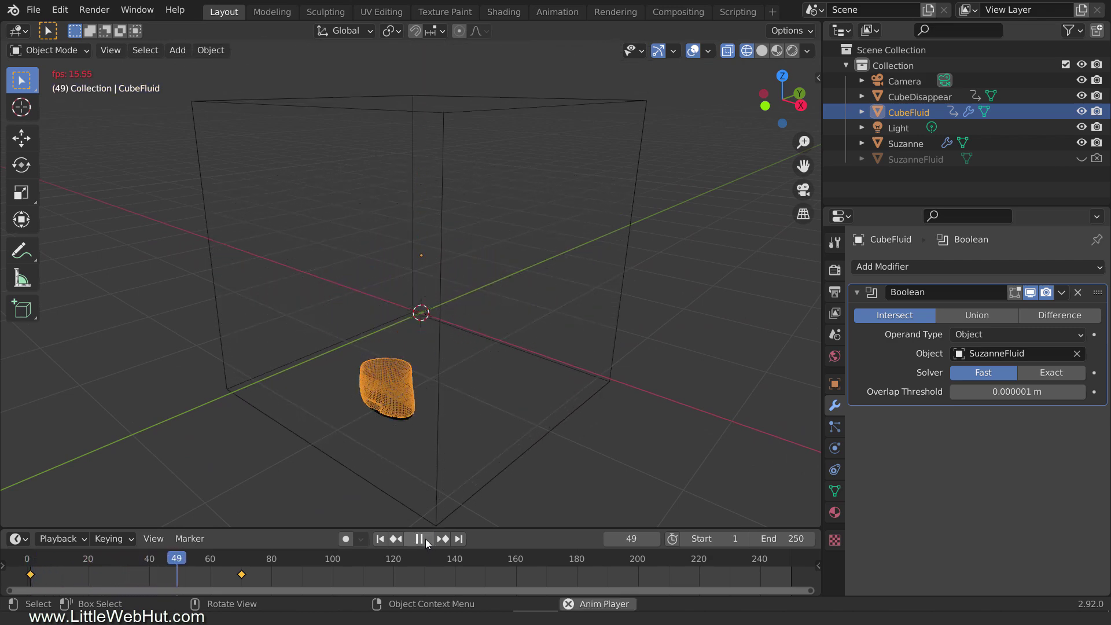
{"action": "left_click", "coordinate": [425, 540]}
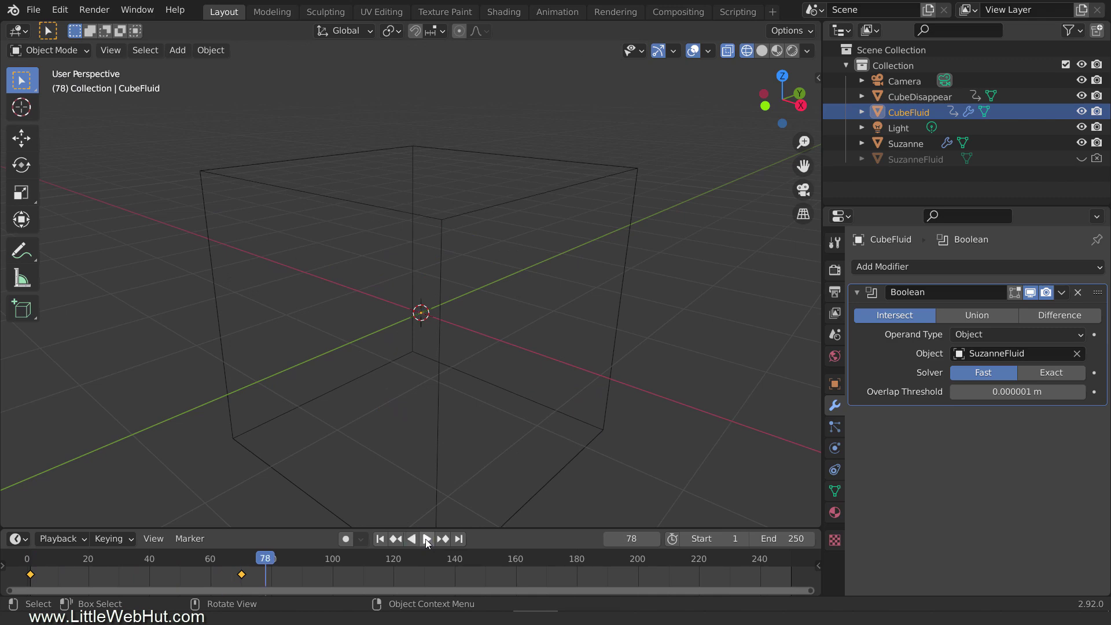
{"action": "left_click", "coordinate": [380, 538]}
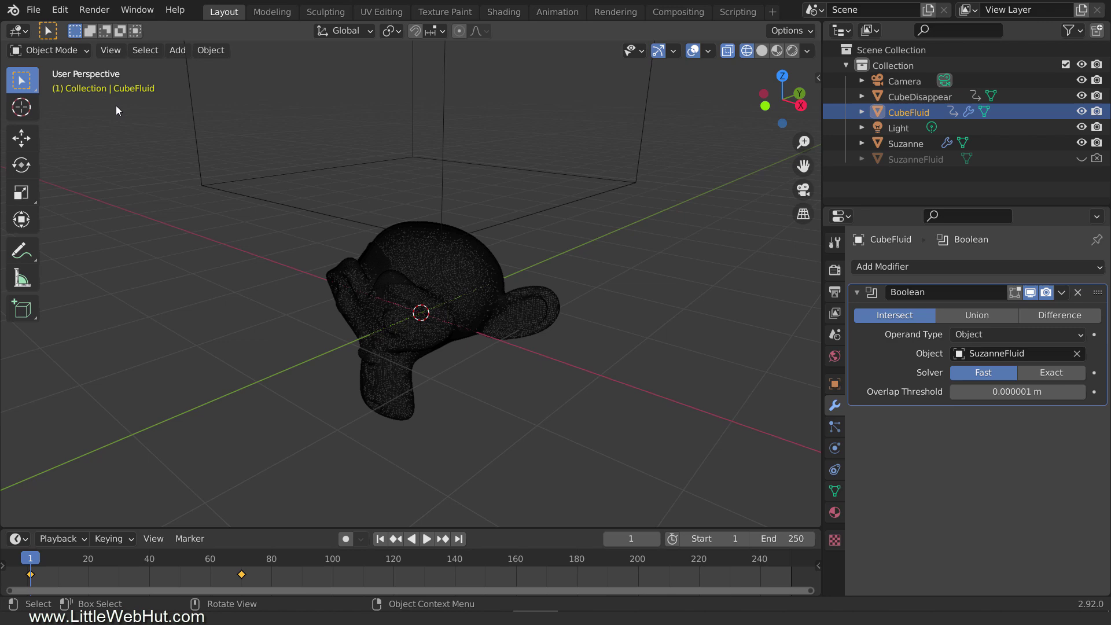
Save the scene under the new name FluidTrick.blend with Save As.
{"action": "left_click", "coordinate": [33, 9]}
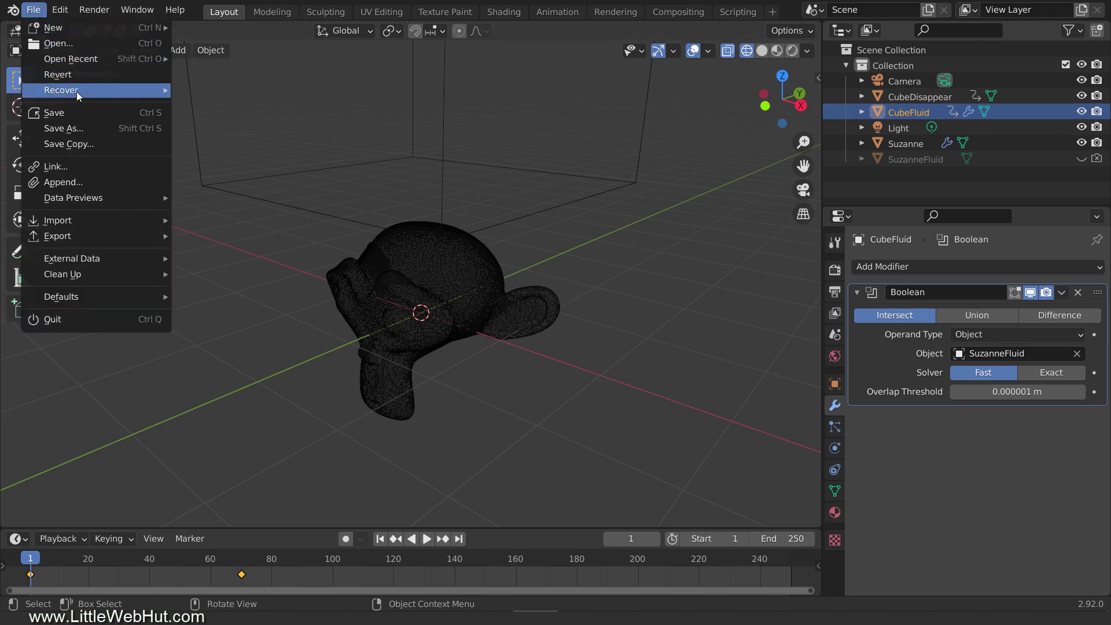
{"action": "left_click", "coordinate": [99, 129]}
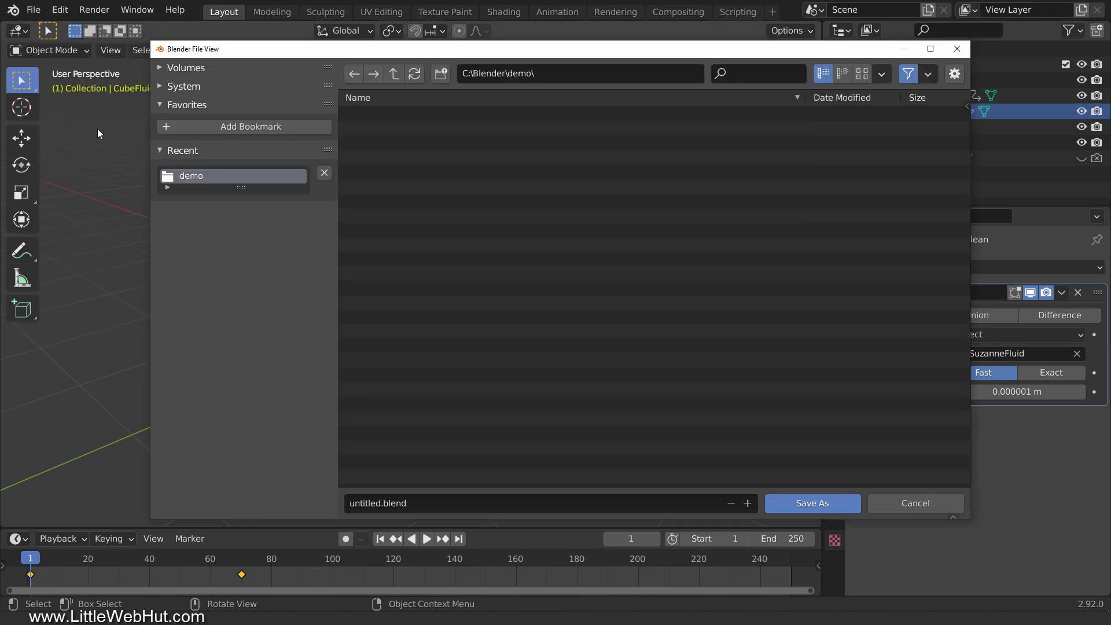
{"action": "left_click", "coordinate": [376, 503]}
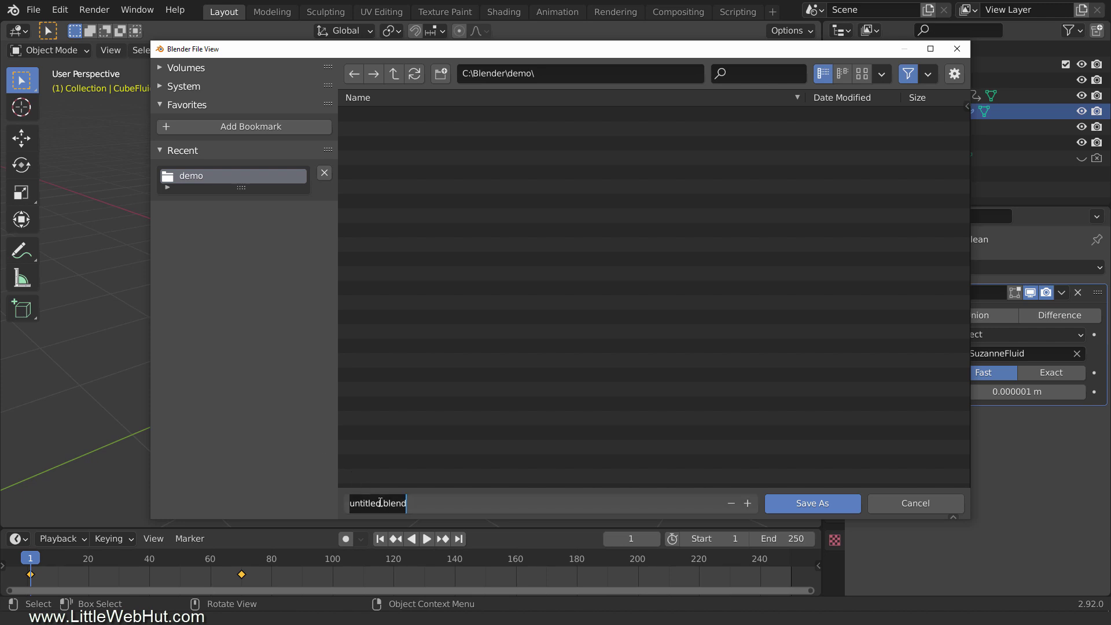
{"action": "double_click", "coordinate": [376, 502]}
{"action": "type", "text": "Fluid"}
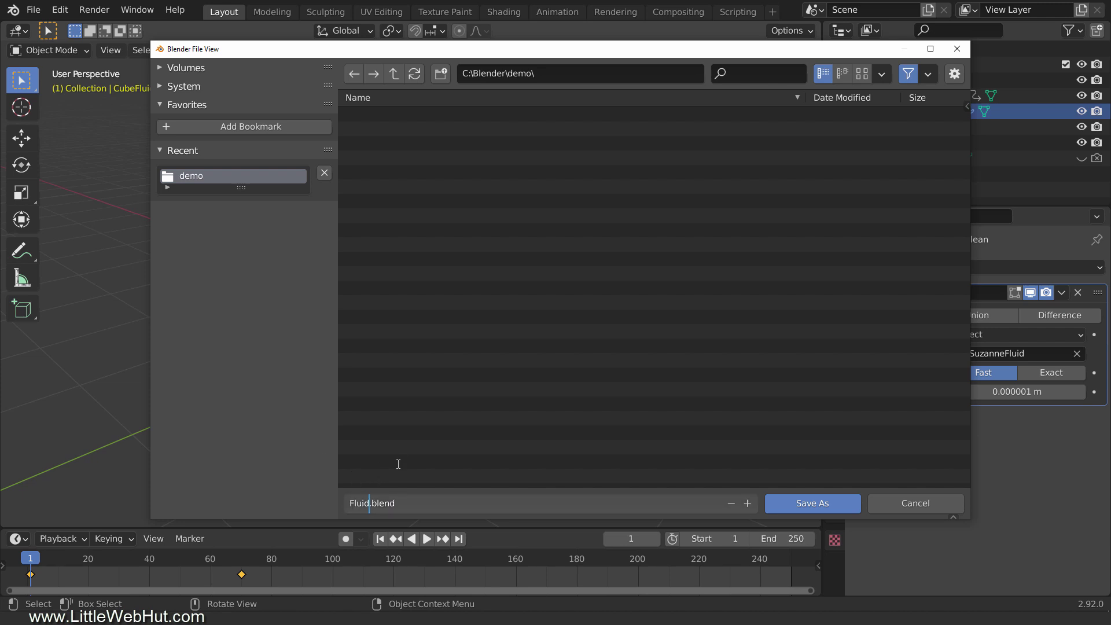
{"action": "type", "text": "Trick"}
{"action": "key", "text": "Return"}
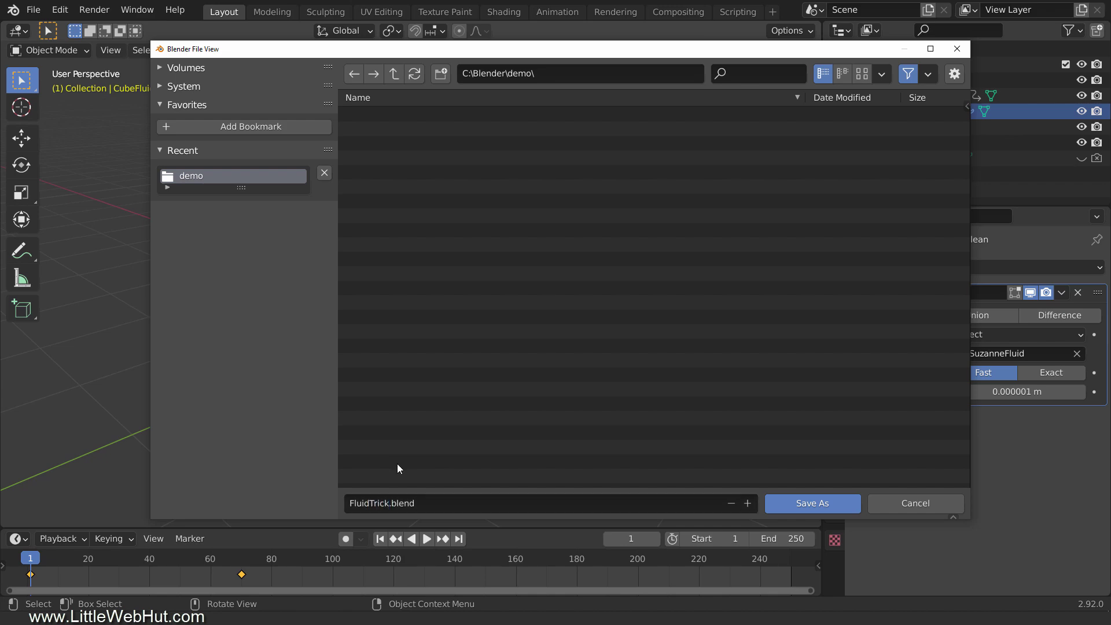
{"action": "left_click", "coordinate": [838, 501]}
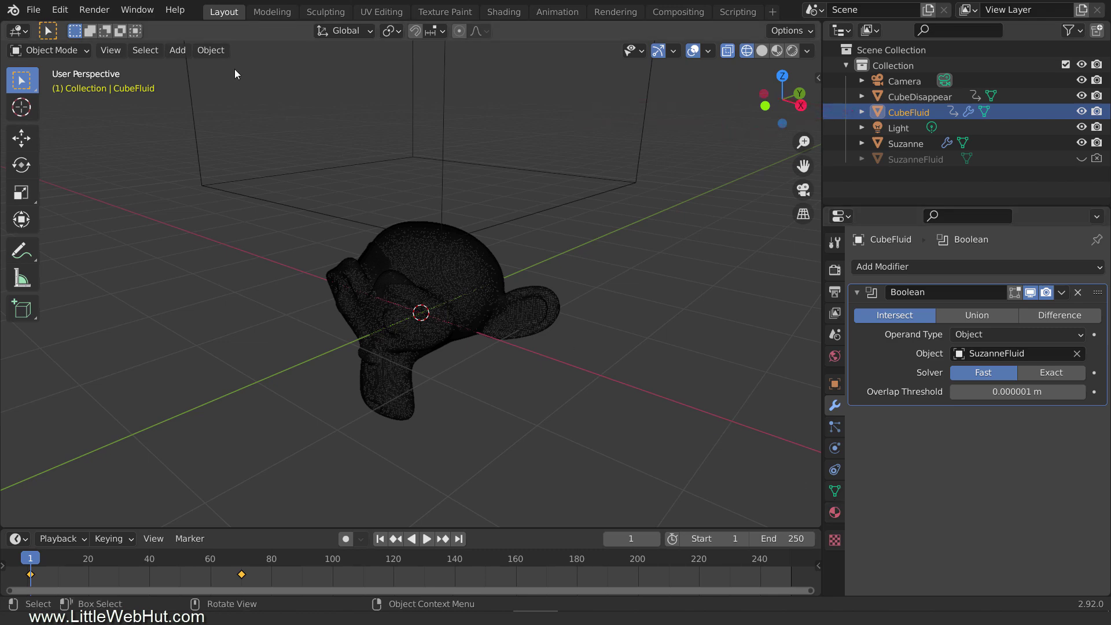
Apply Object > Quick Effects > Quick Liquid to CubeFluid.
{"action": "left_click", "coordinate": [212, 51]}
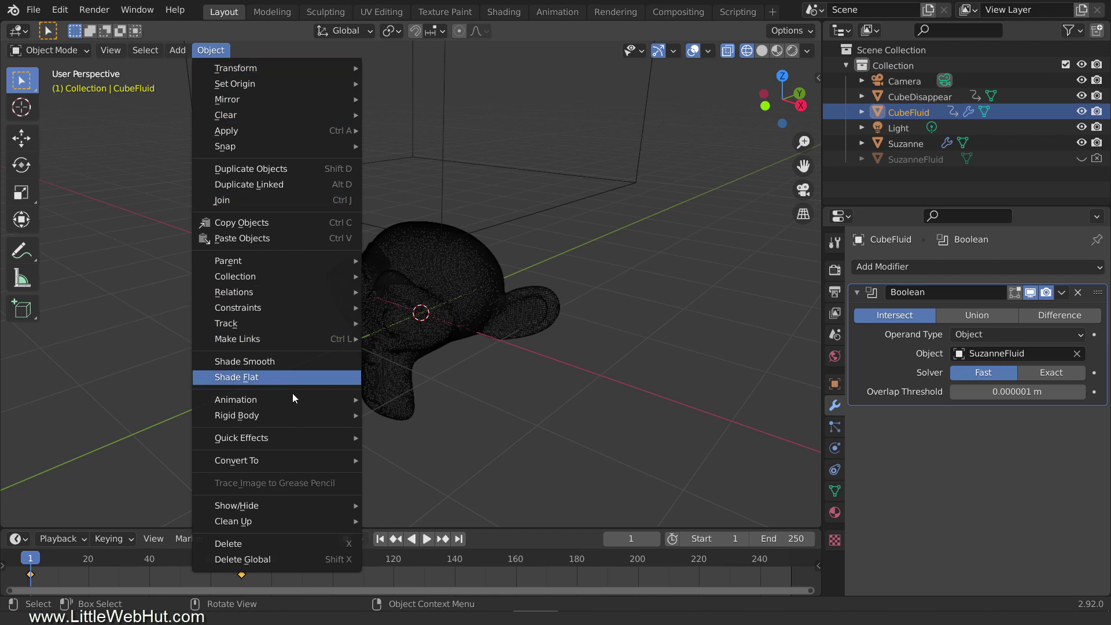
{"action": "mouse_move", "coordinate": [306, 439]}
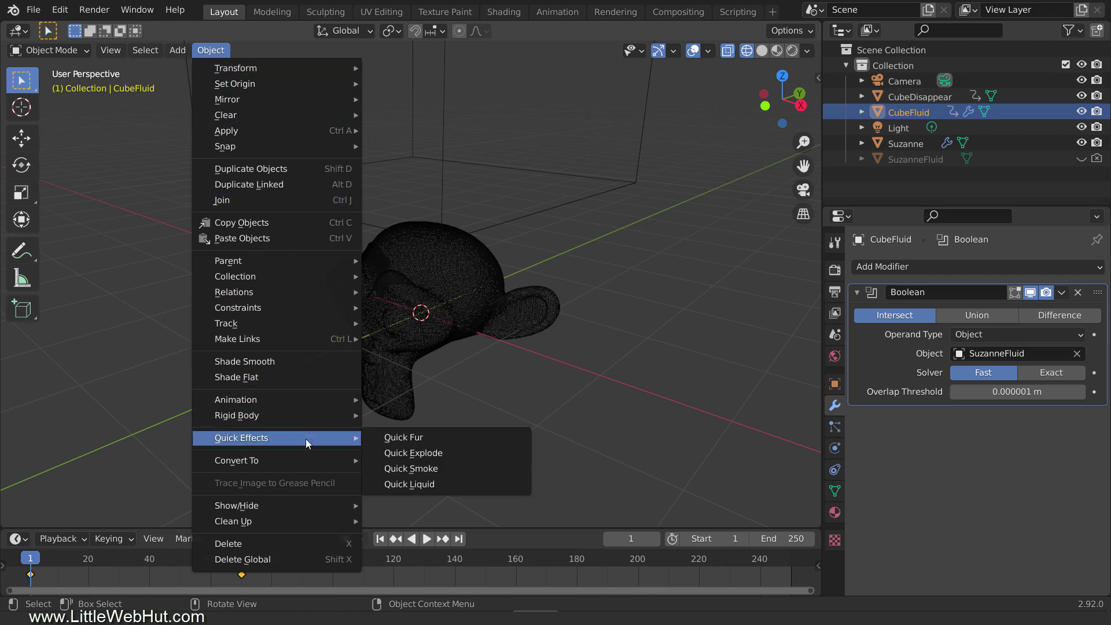
{"action": "left_click", "coordinate": [456, 485]}
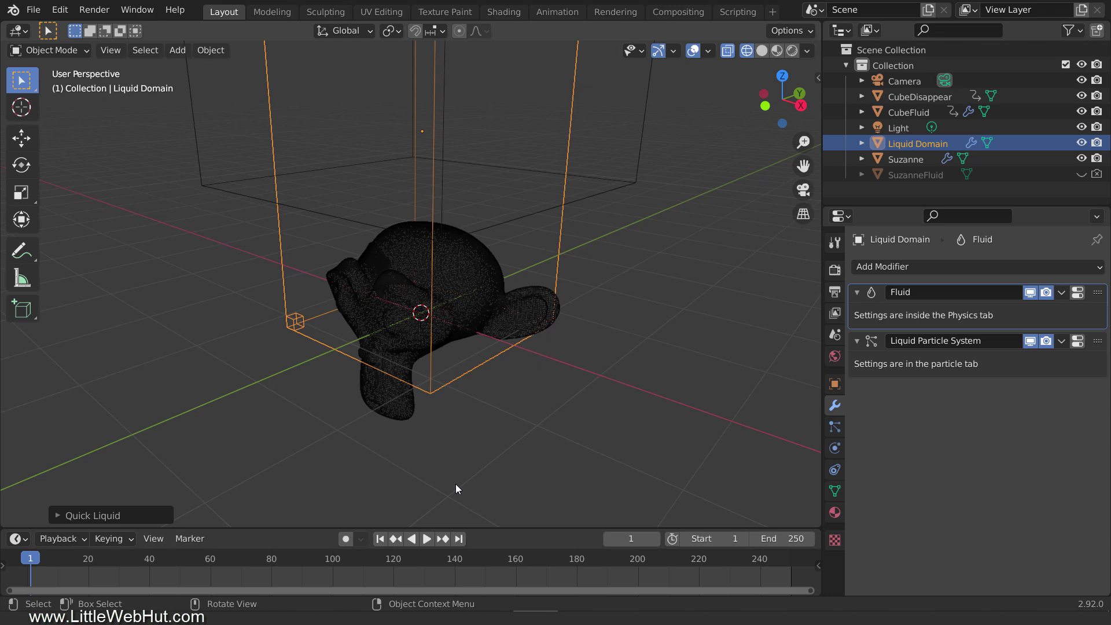
Set the Liquid Domain's Scale X to 2.5 and Scale Y to 2 in the sidebar.
{"action": "key", "text": "n"}
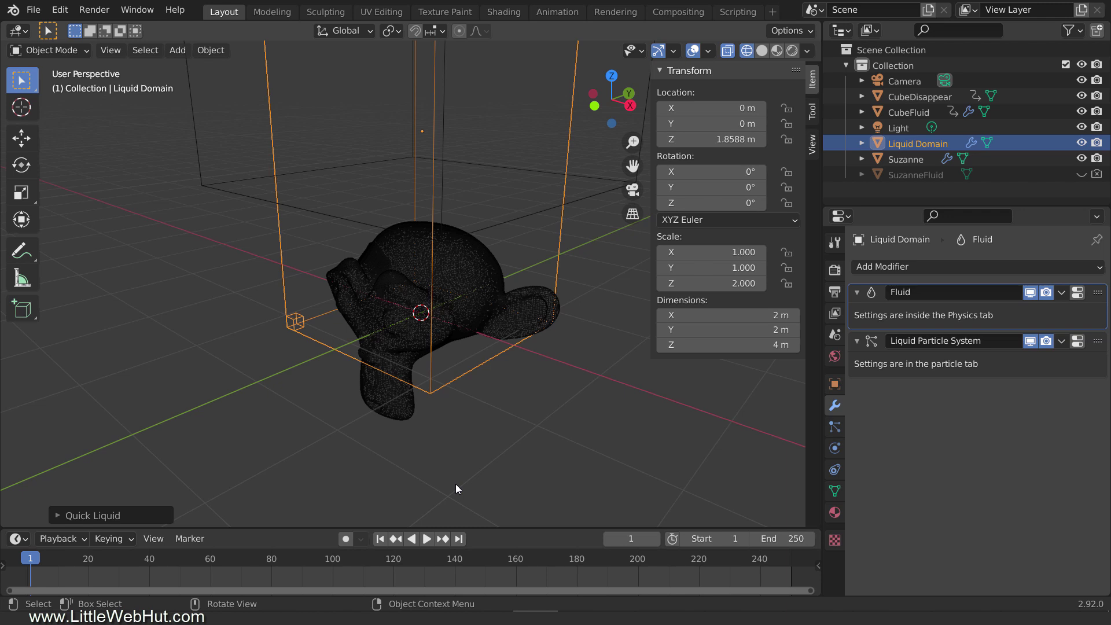
{"action": "left_click", "coordinate": [711, 253]}
{"action": "type", "text": "2.5"}
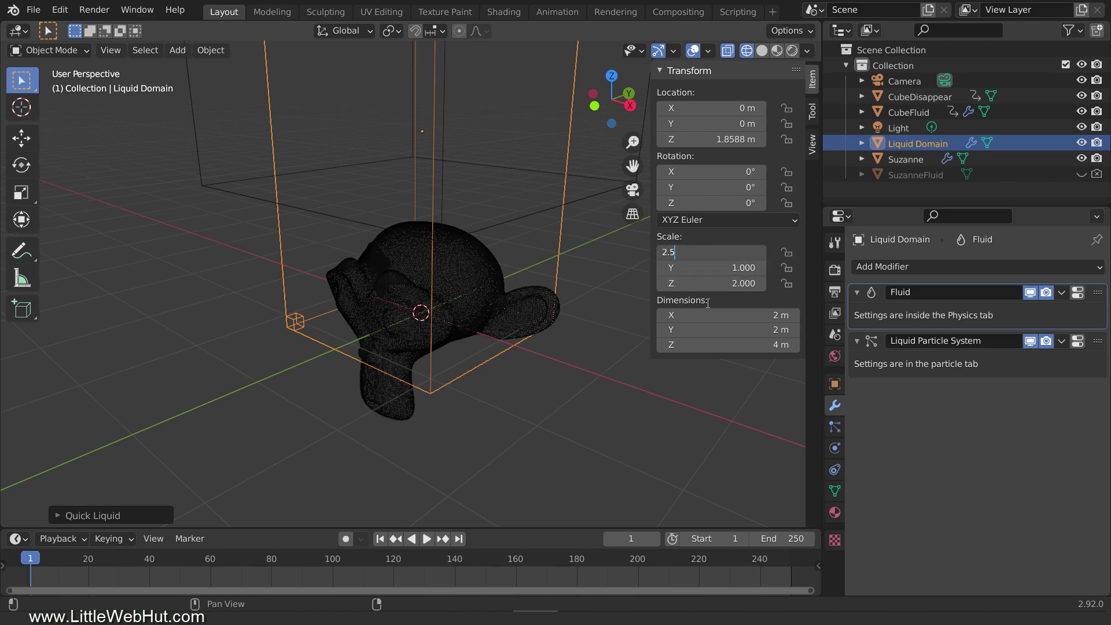
{"action": "key", "text": "Return"}
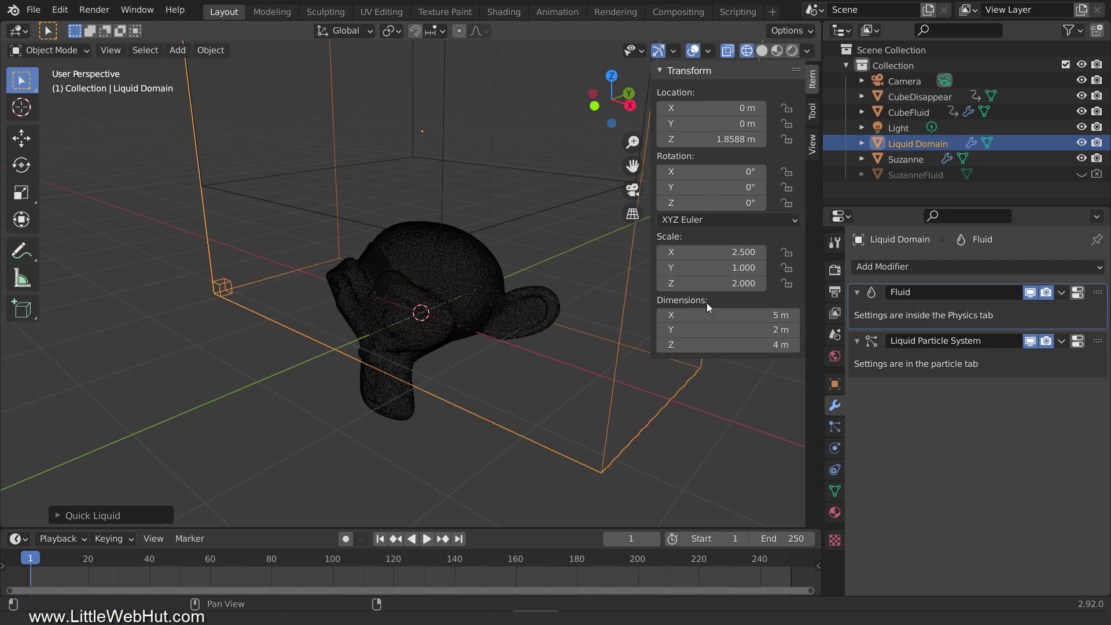
{"action": "left_click", "coordinate": [728, 268]}
{"action": "type", "text": "2"}
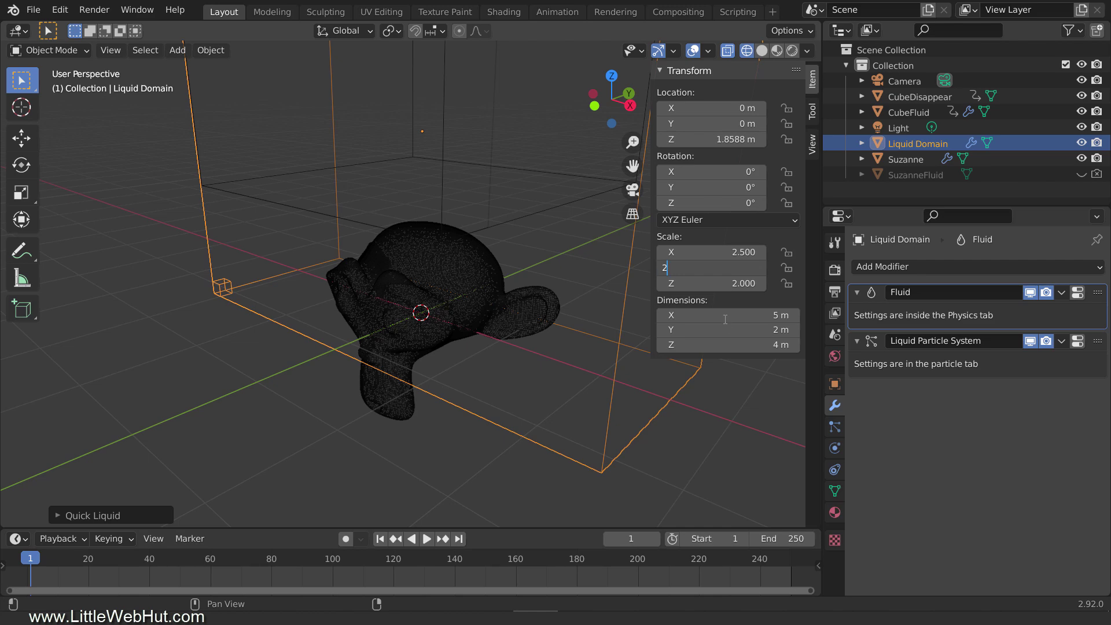
{"action": "key", "text": "Return"}
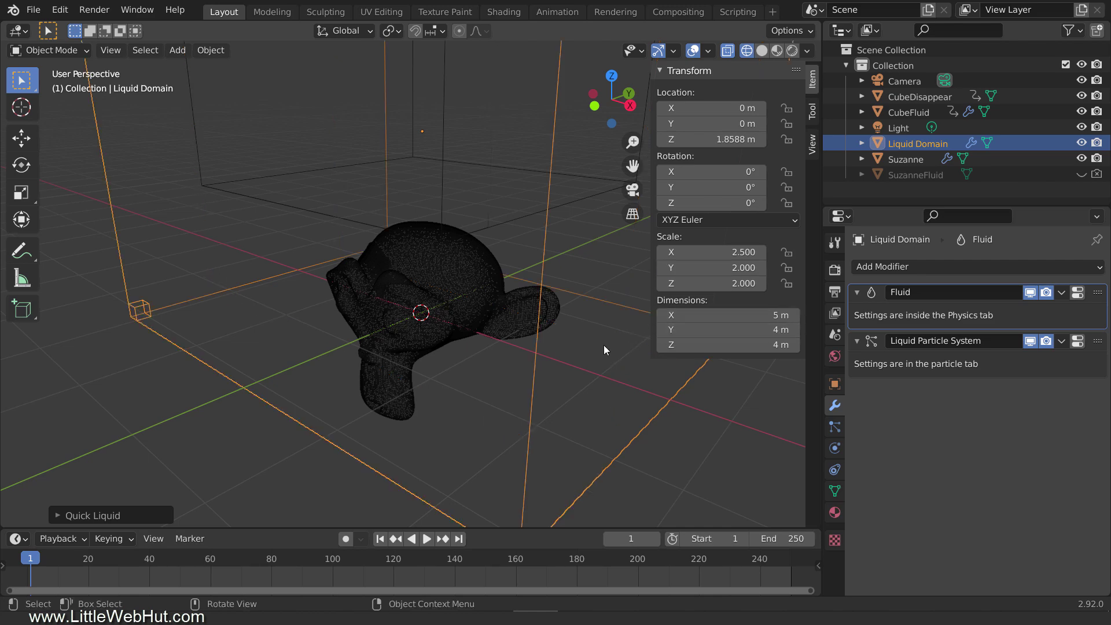
{"action": "key", "text": "n"}
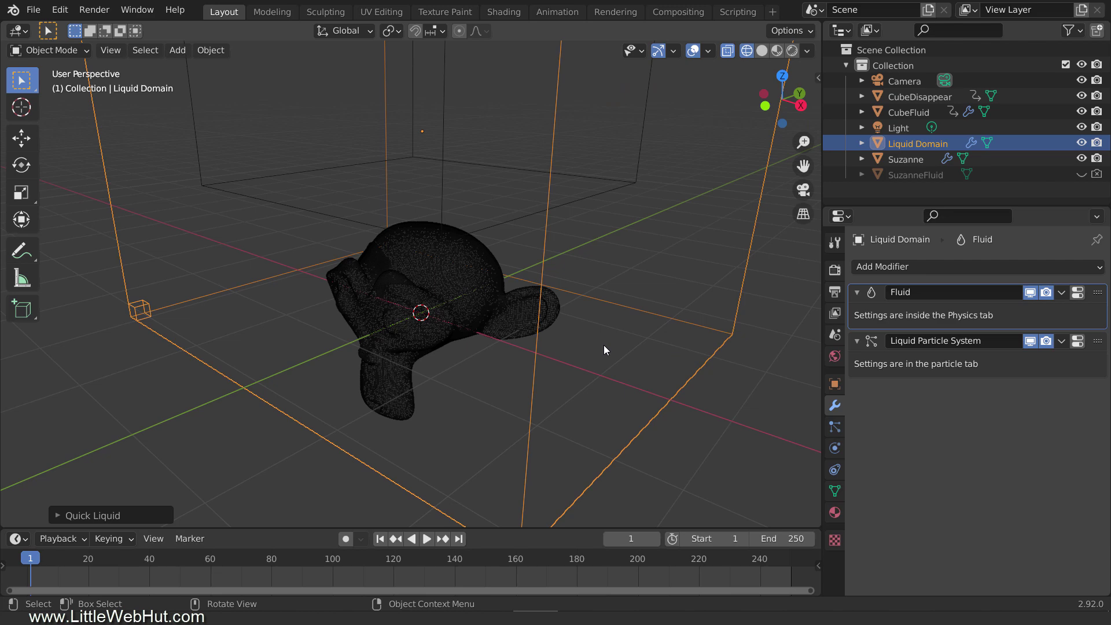
From front view, move the Liquid Domain down along Z so it encloses Suzanne.
{"action": "key", "text": "KP_1"}
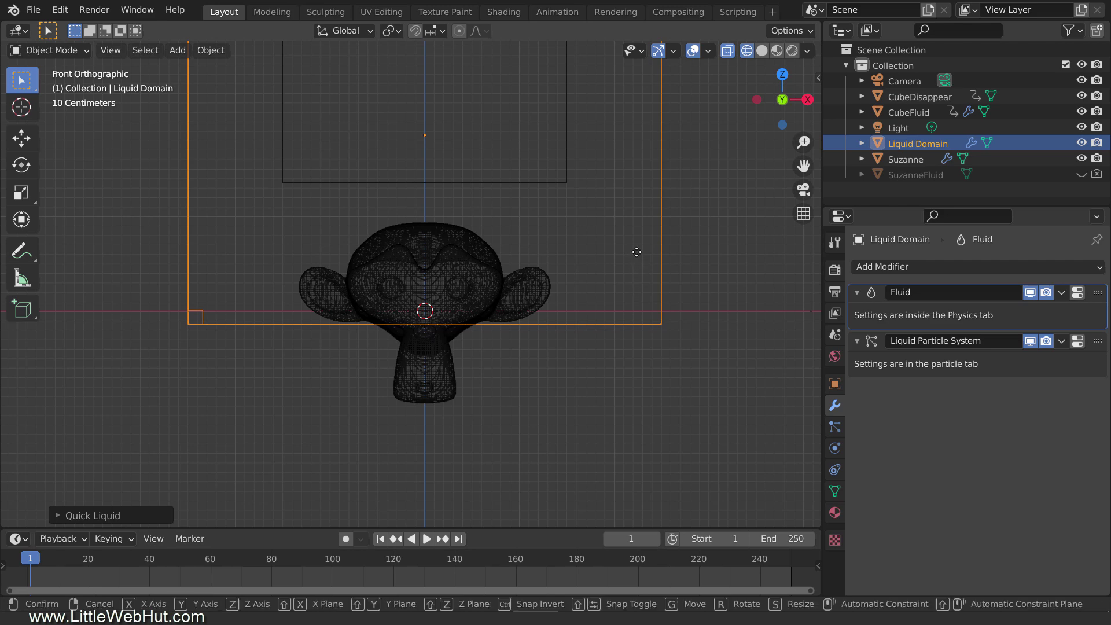
{"action": "key", "text": "g"}
{"action": "key", "text": "z"}
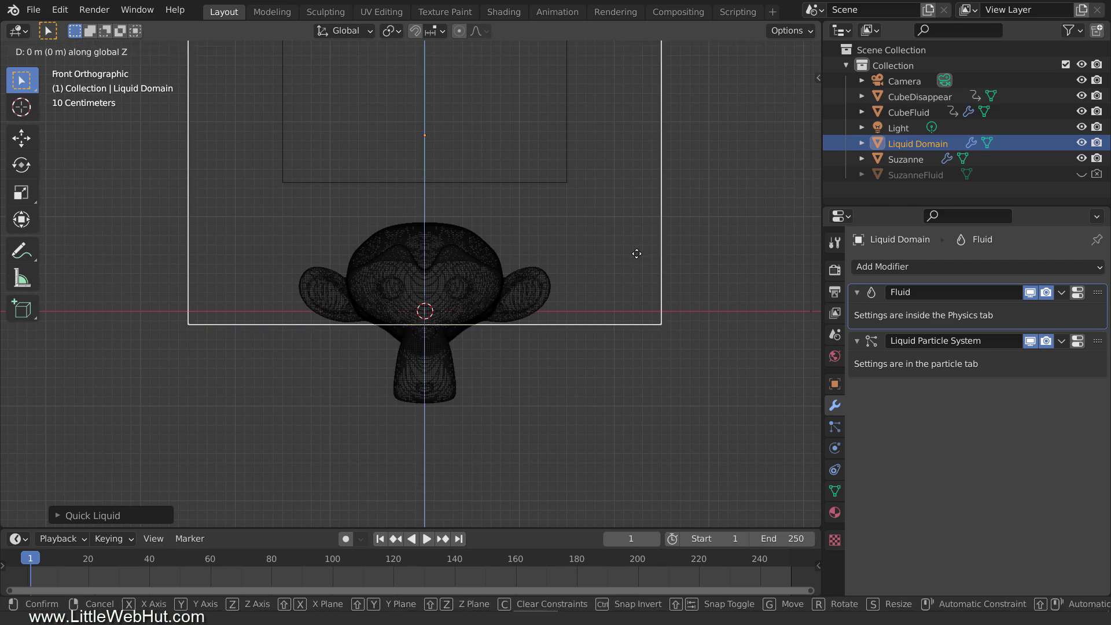
{"action": "left_click", "coordinate": [561, 503]}
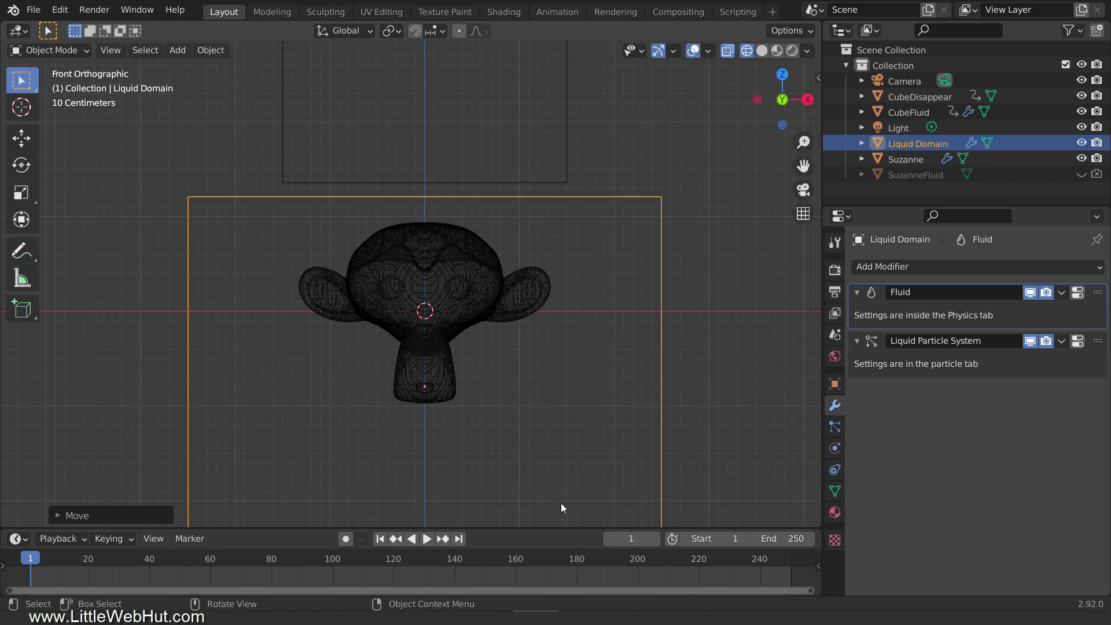
{"action": "middle_click_drag", "start_coordinate": [744, 315], "coordinate": [662, 345]}
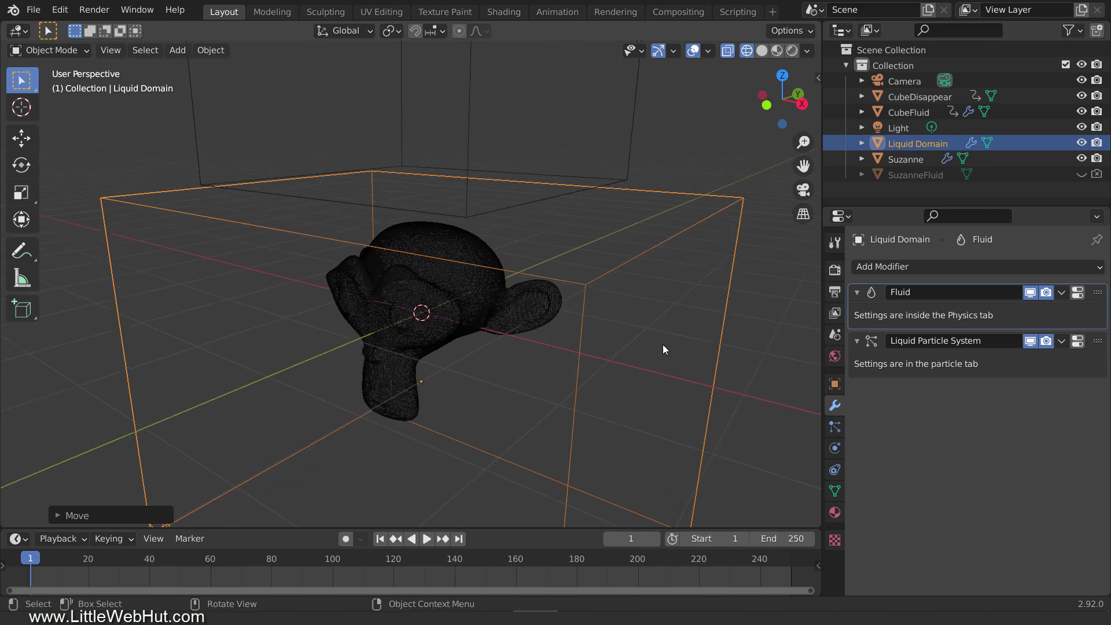
{"action": "scroll", "coordinate": [653, 351], "scroll_direction": "down", "scroll_amount": 3}
{"action": "scroll", "coordinate": [654, 356], "scroll_direction": "down", "scroll_amount": 2}
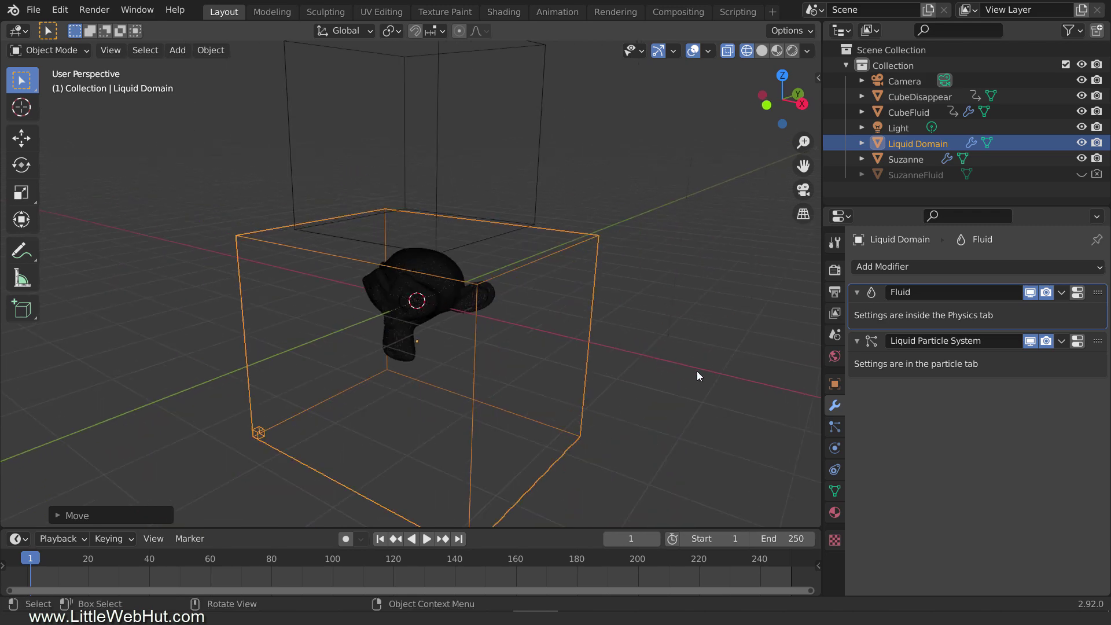
Set the domain's adaptive timesteps to Minimum 2 and Maximum 8.
{"action": "left_click", "coordinate": [837, 449]}
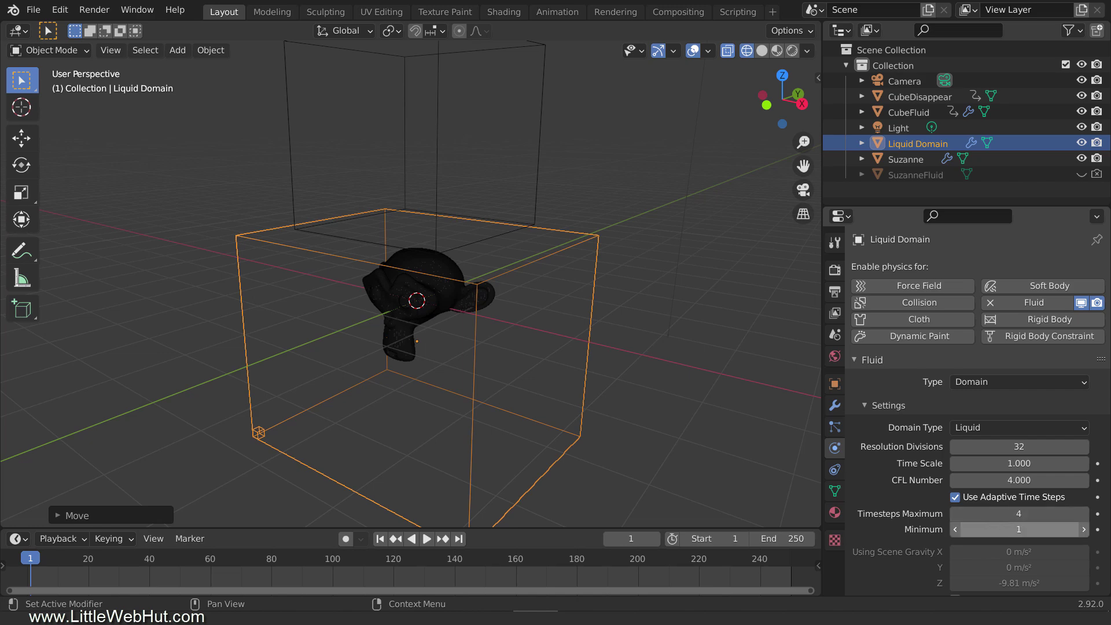
{"action": "left_click", "coordinate": [1019, 529]}
{"action": "type", "text": "2"}
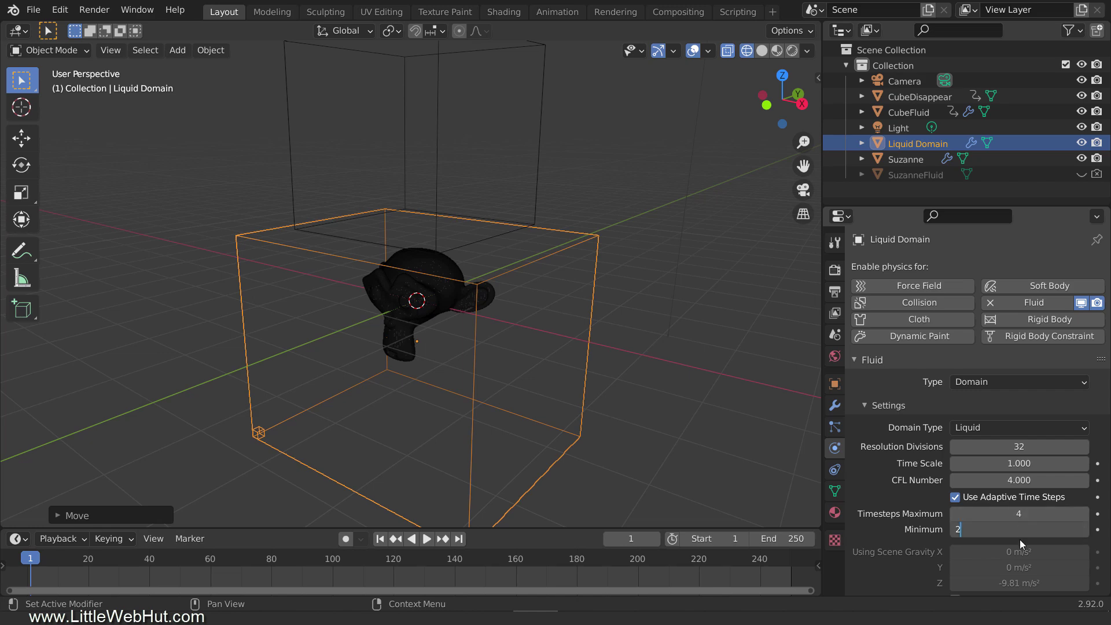
{"action": "key", "text": "Return"}
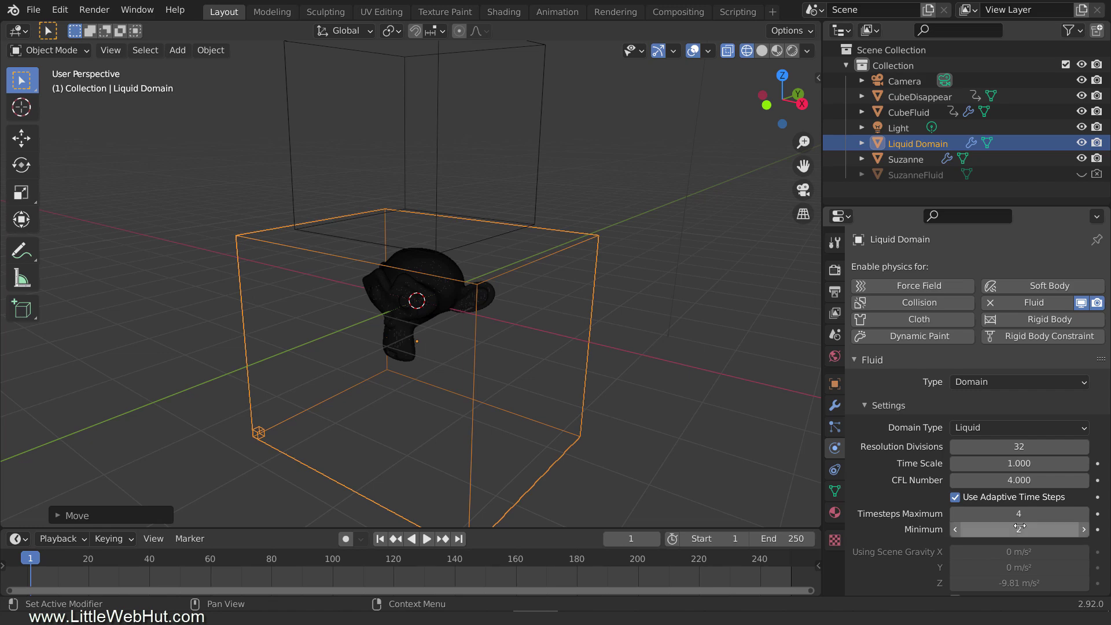
{"action": "left_click", "coordinate": [1023, 512]}
{"action": "type", "text": "8"}
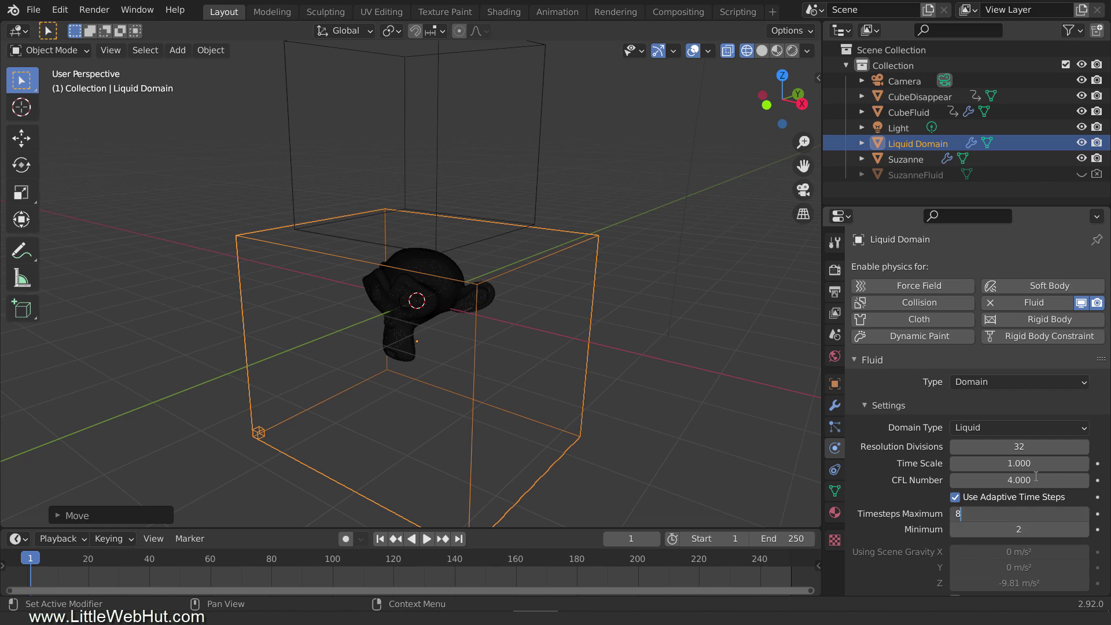
{"action": "key", "text": "Return"}
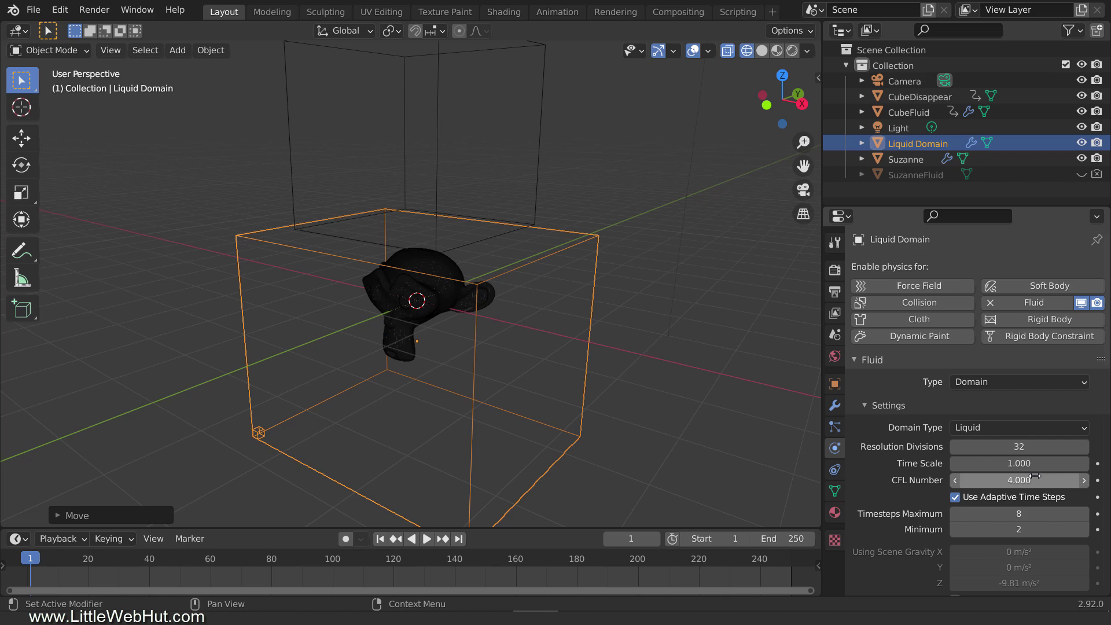
Enable Diffusion on the liquid domain and set its Exponent to 1.
{"action": "scroll", "coordinate": [1034, 475], "scroll_direction": "down", "scroll_amount": 10}
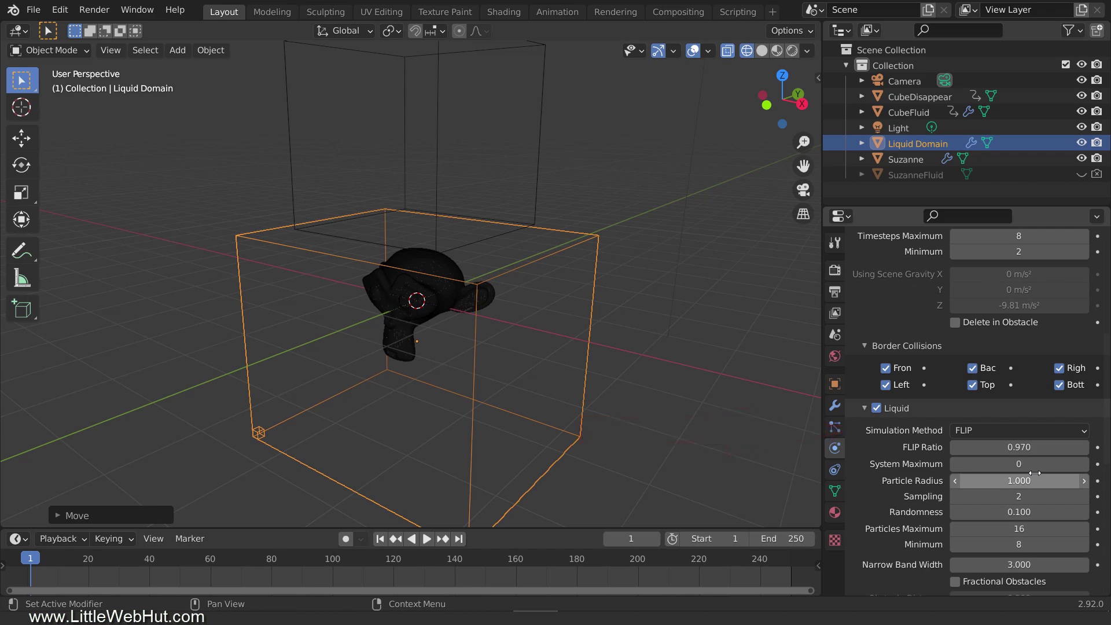
{"action": "scroll", "coordinate": [1035, 473], "scroll_direction": "down", "scroll_amount": 4}
{"action": "scroll", "coordinate": [1035, 477], "scroll_direction": "down", "scroll_amount": 3}
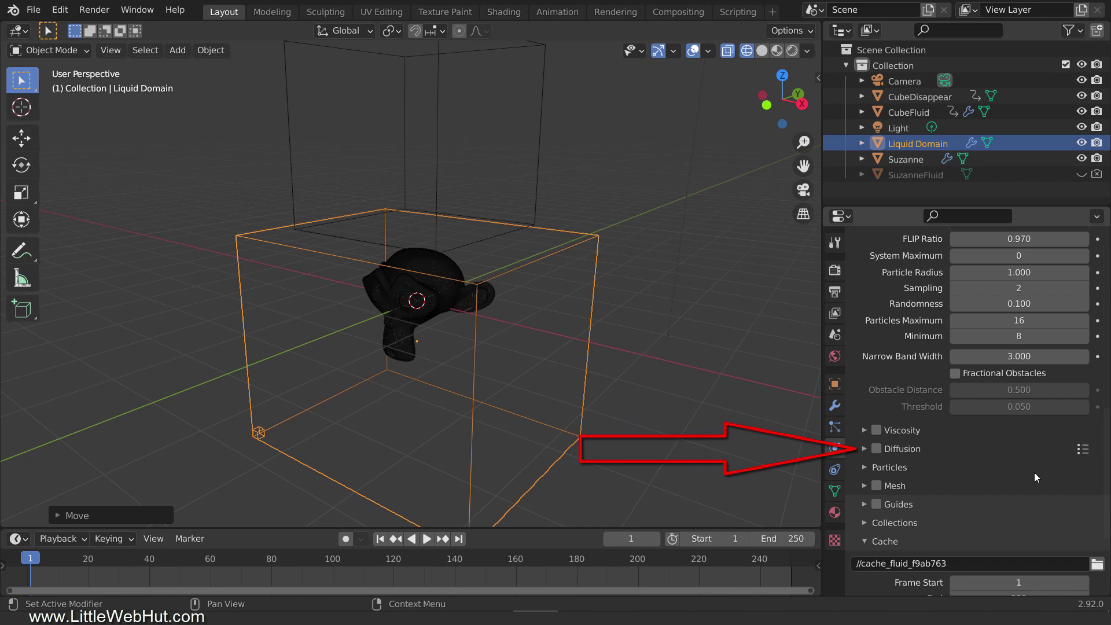
{"action": "left_click", "coordinate": [865, 447]}
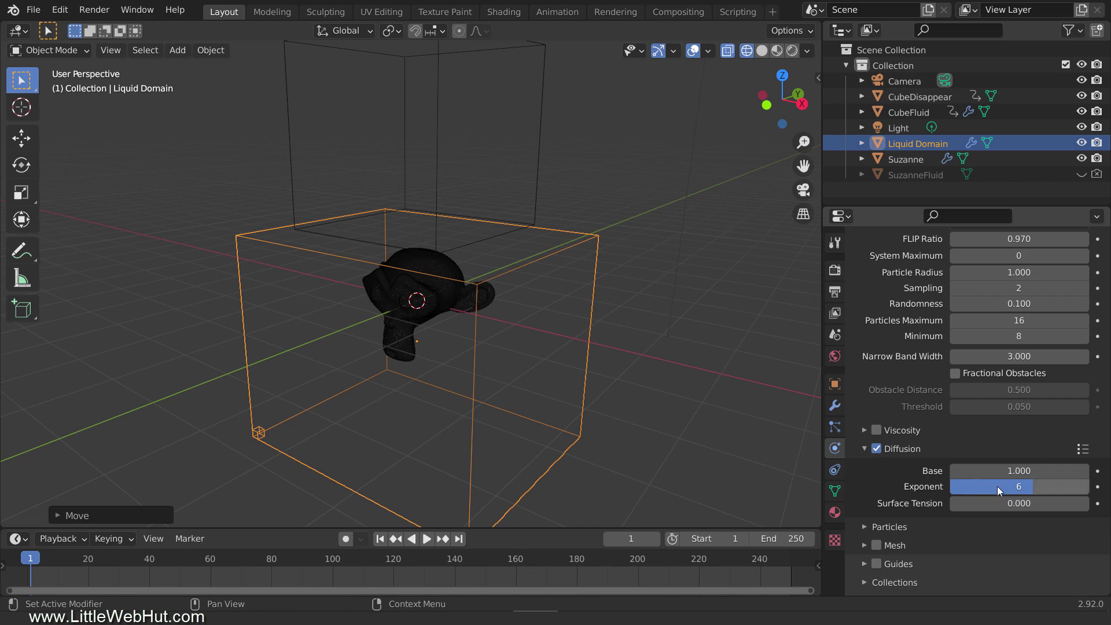
{"action": "left_click", "coordinate": [1018, 488]}
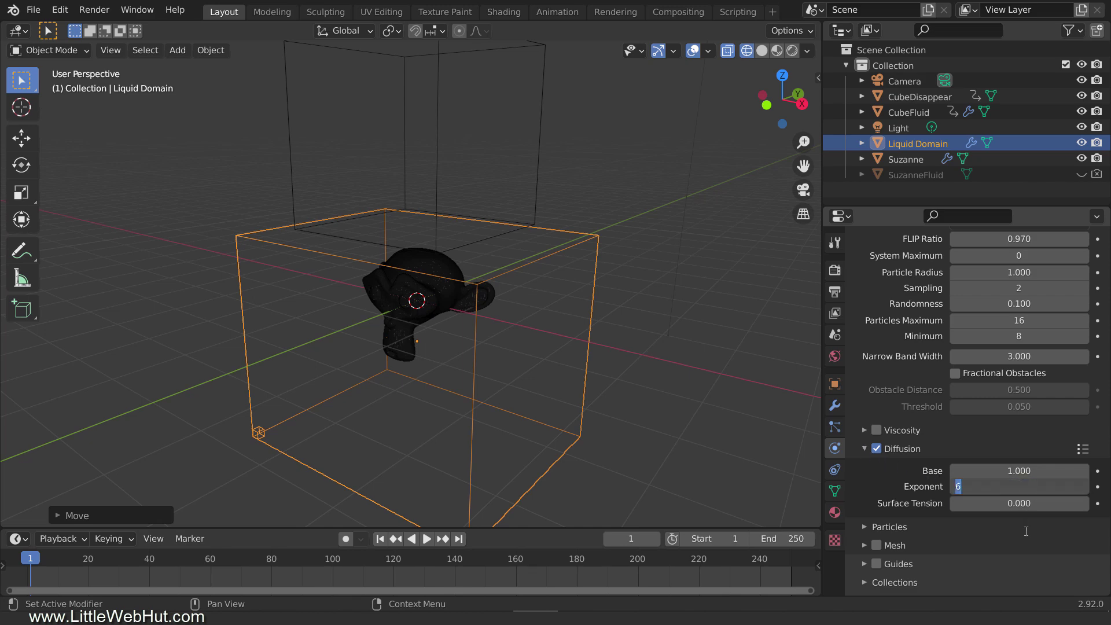
{"action": "type", "text": "1"}
{"action": "key", "text": "Return"}
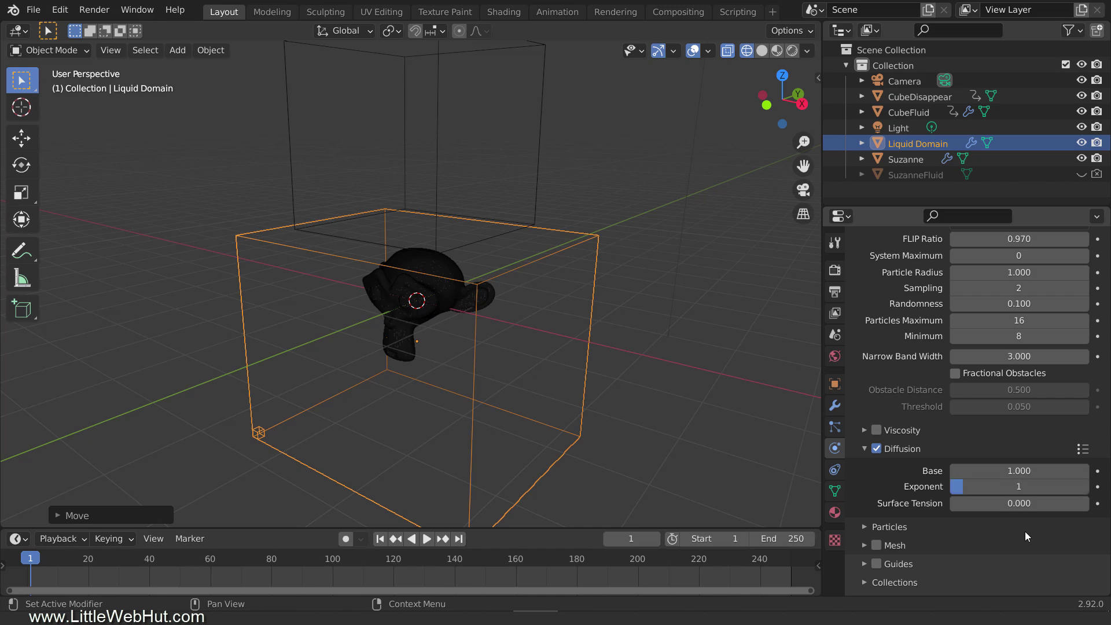
Enable liquid Mesh output and set the fluid cache End frame to 100.
{"action": "left_click", "coordinate": [876, 545]}
{"action": "scroll", "coordinate": [918, 530], "scroll_direction": "down", "scroll_amount": 5}
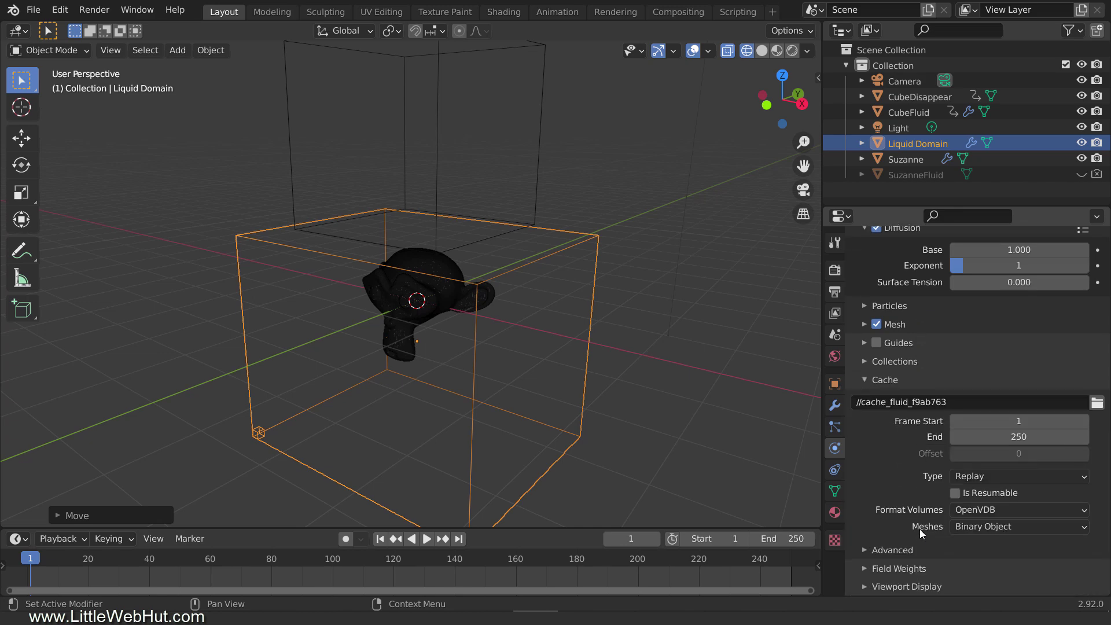
{"action": "left_click", "coordinate": [1029, 437]}
{"action": "type", "text": "100"}
{"action": "key", "text": "Return"}
Set the scene End frame to 100 and the cache Type to All.
{"action": "left_click", "coordinate": [796, 539]}
{"action": "type", "text": "100"}
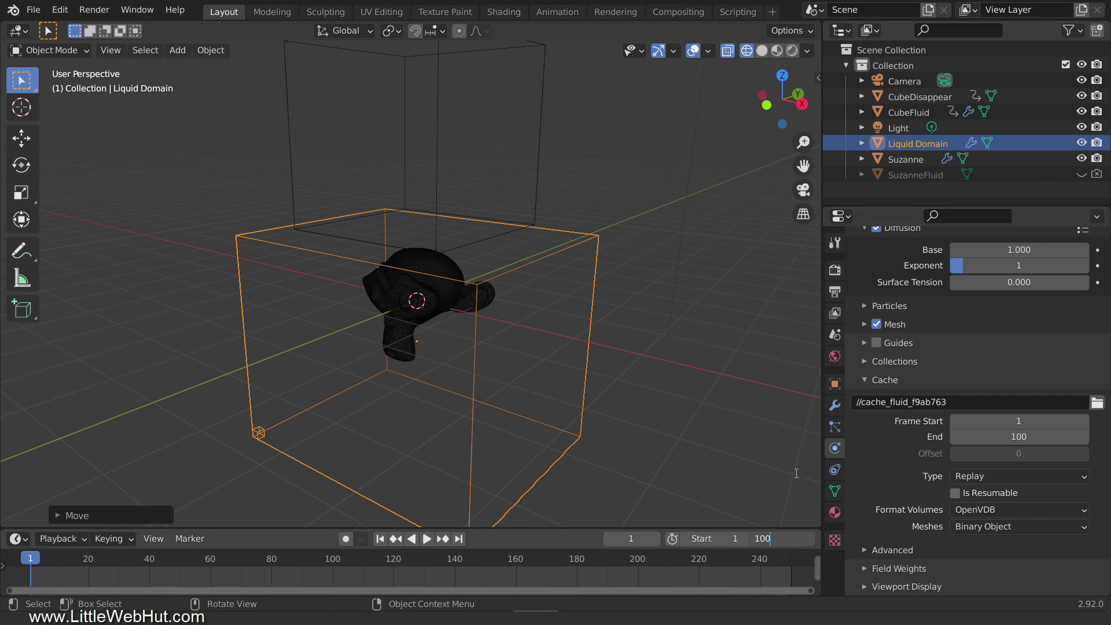
{"action": "key", "text": "Return"}
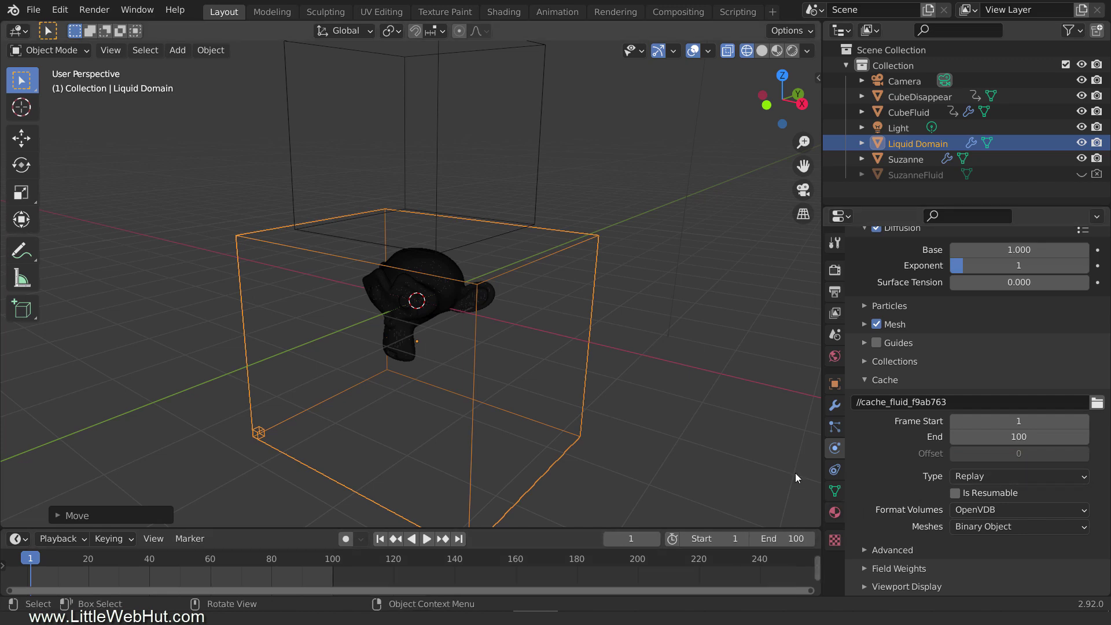
{"action": "left_click", "coordinate": [1035, 477]}
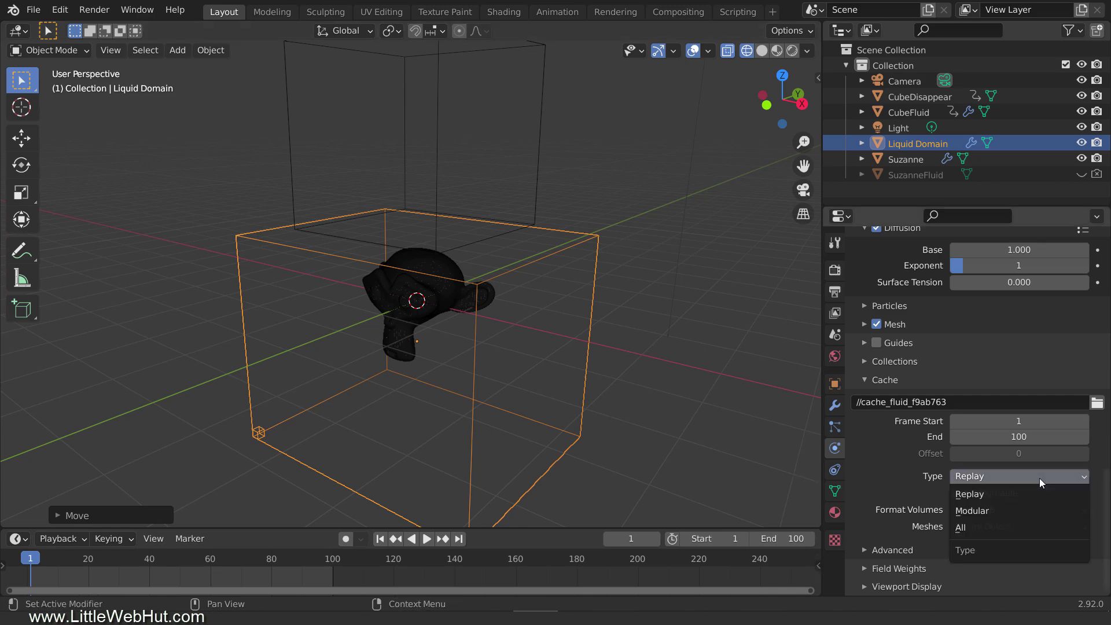
{"action": "left_click", "coordinate": [1017, 526]}
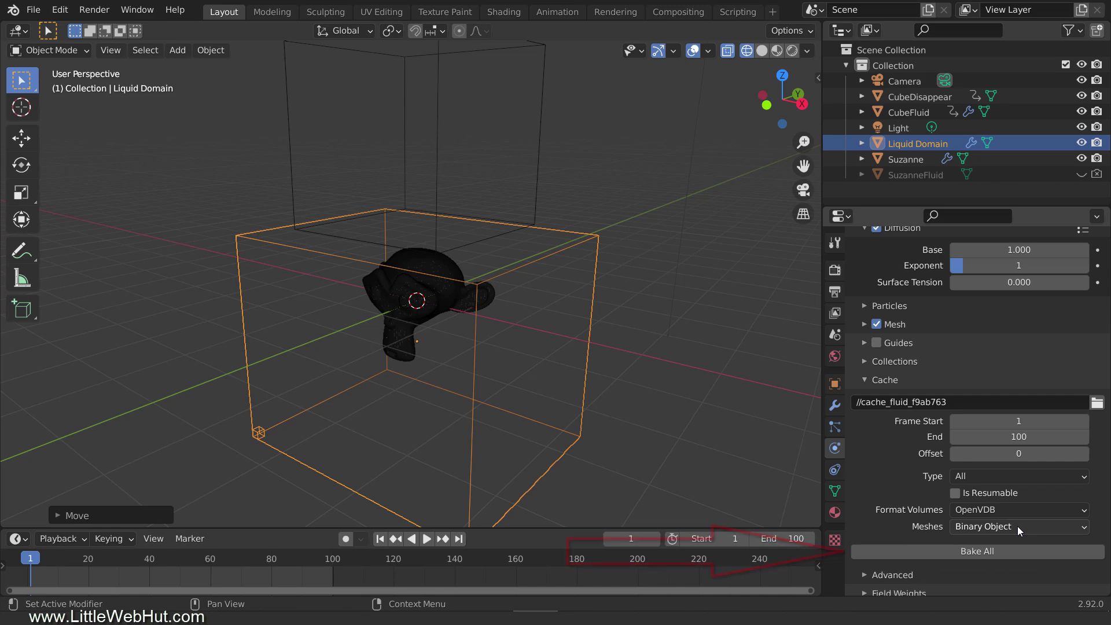
Select CubeFluid and set its Flow Behavior to Inflow.
{"action": "left_click", "coordinate": [928, 112]}
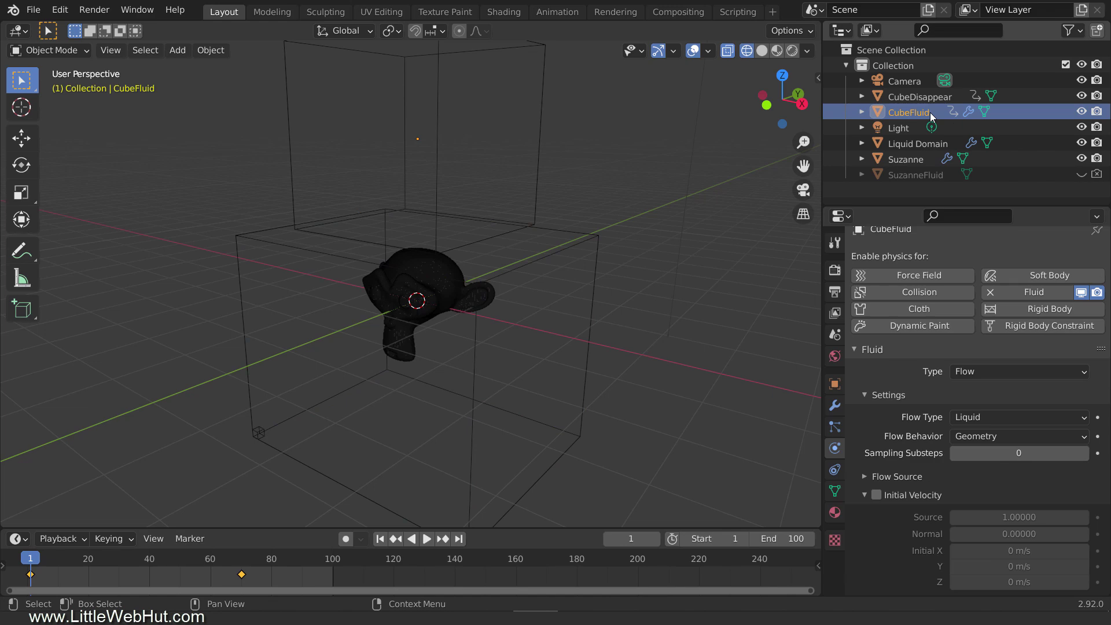
{"action": "left_click", "coordinate": [1053, 438]}
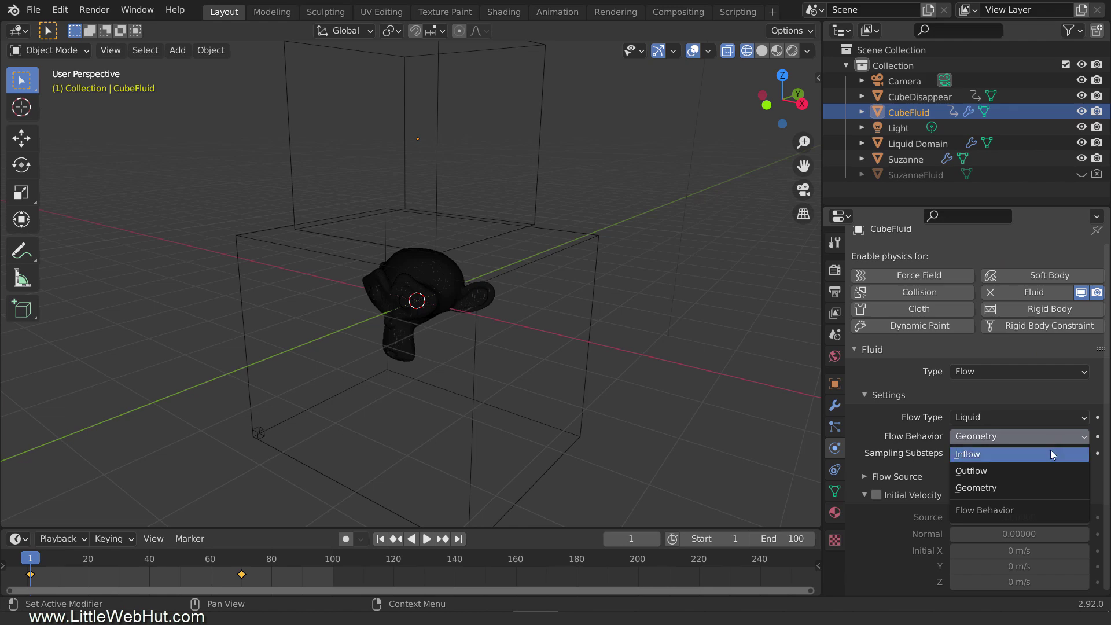
{"action": "left_click", "coordinate": [1049, 451]}
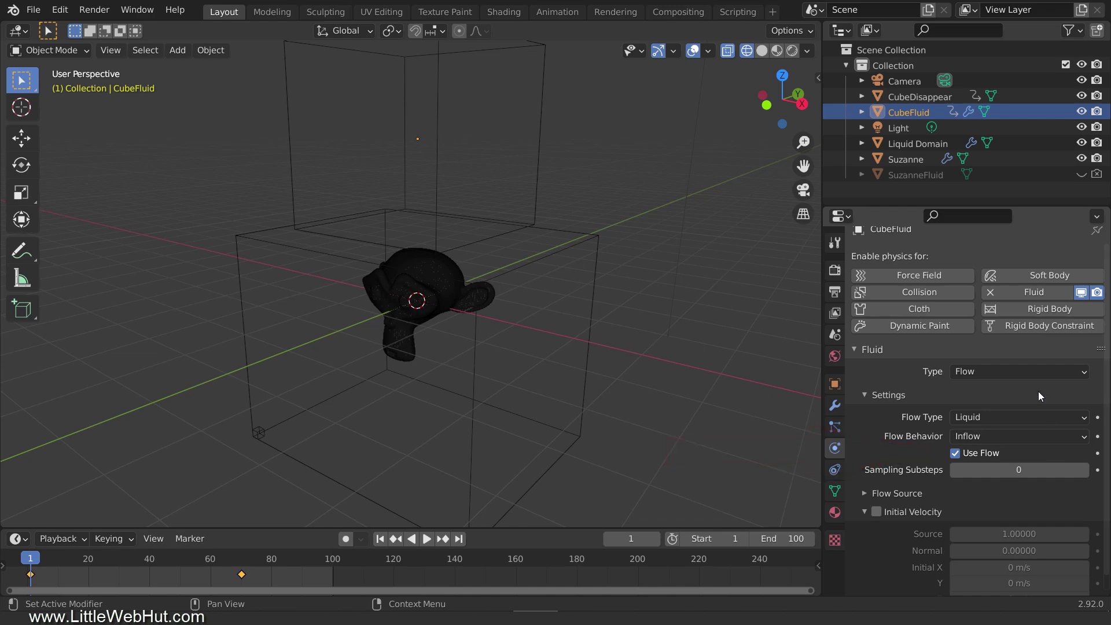
Bake All on the Liquid Domain, then play the animation and stop at frame 88.
{"action": "left_click", "coordinate": [953, 144]}
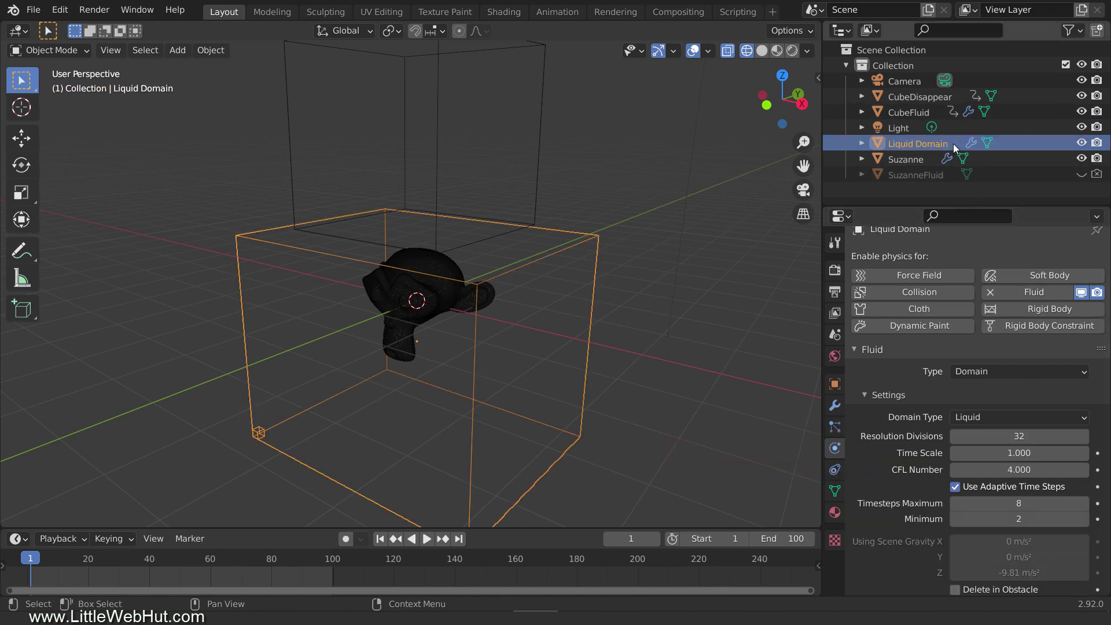
{"action": "scroll", "coordinate": [1003, 408], "scroll_direction": "down", "scroll_amount": 20}
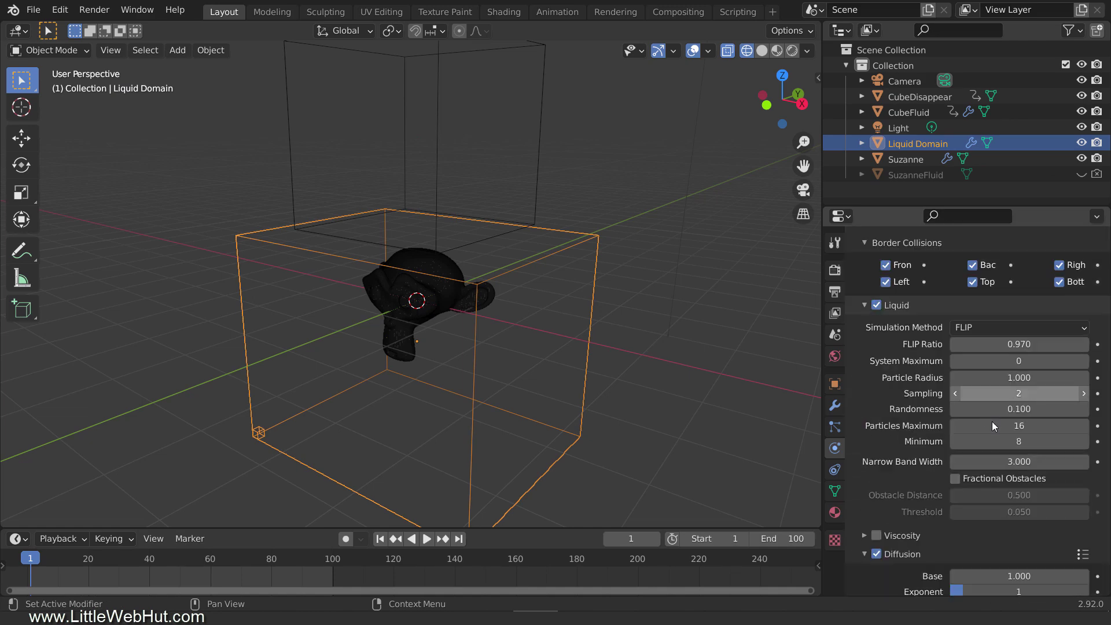
{"action": "scroll", "coordinate": [992, 423], "scroll_direction": "down", "scroll_amount": 4}
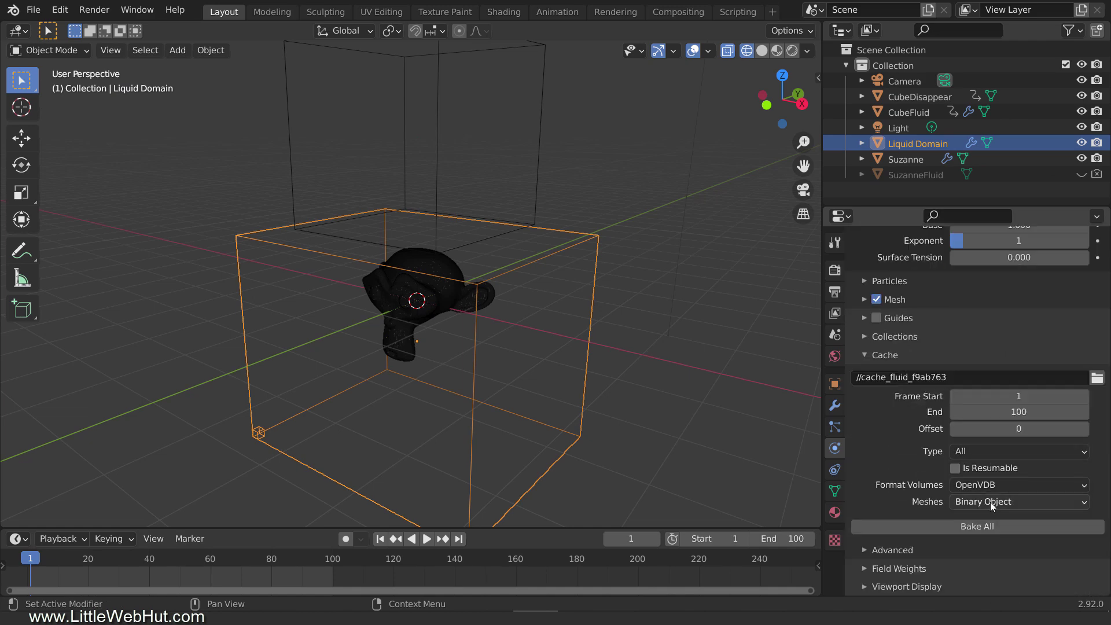
{"action": "left_click", "coordinate": [1008, 526]}
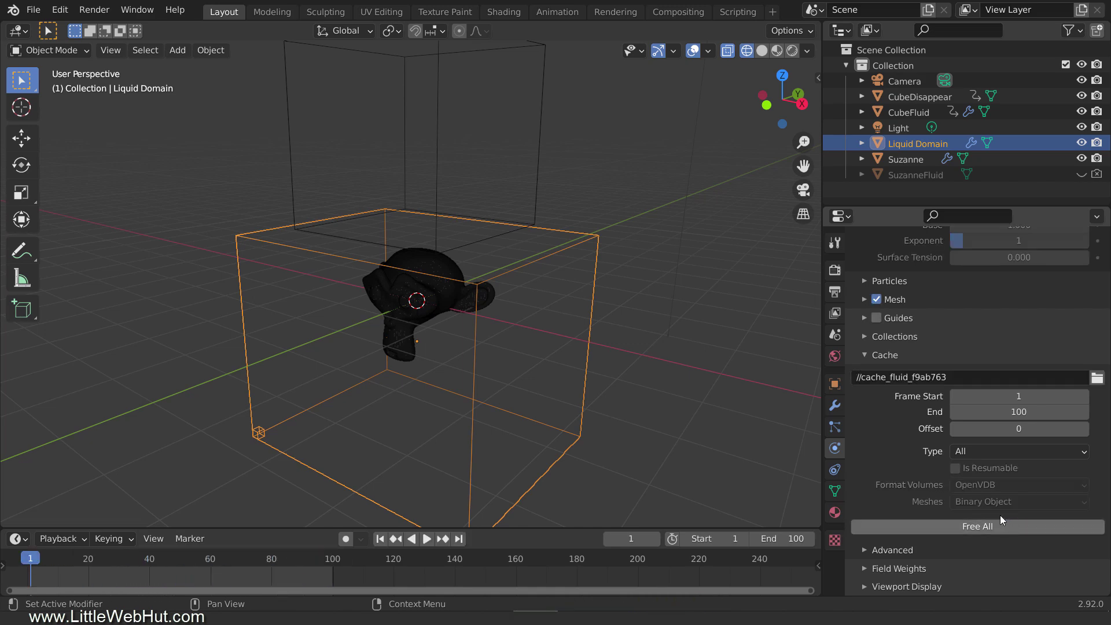
{"action": "left_click", "coordinate": [425, 538]}
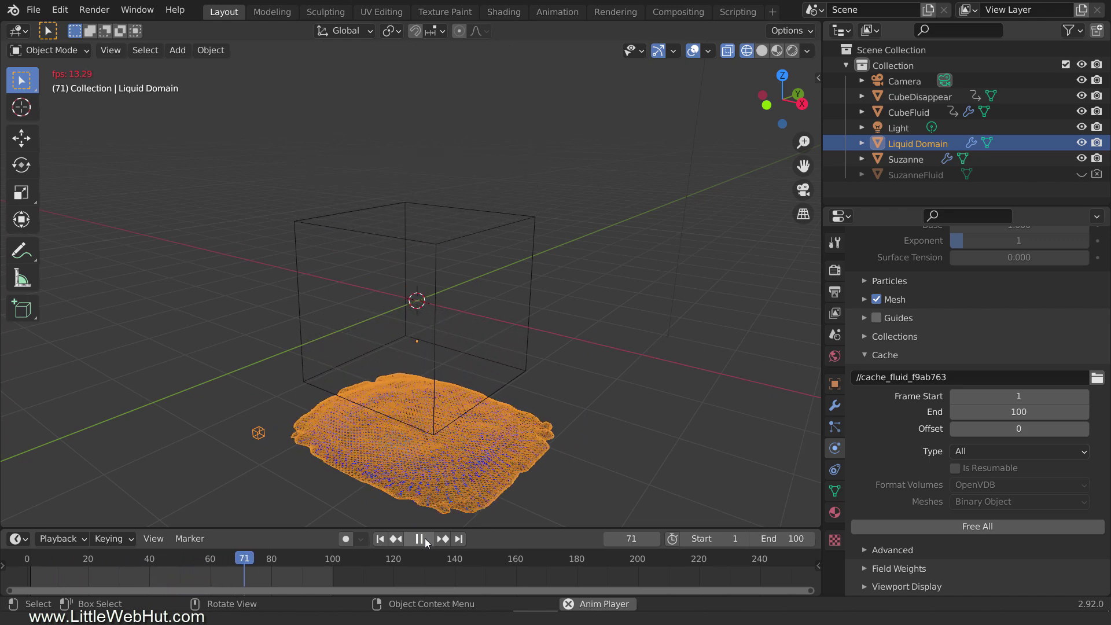
{"action": "left_click", "coordinate": [425, 538]}
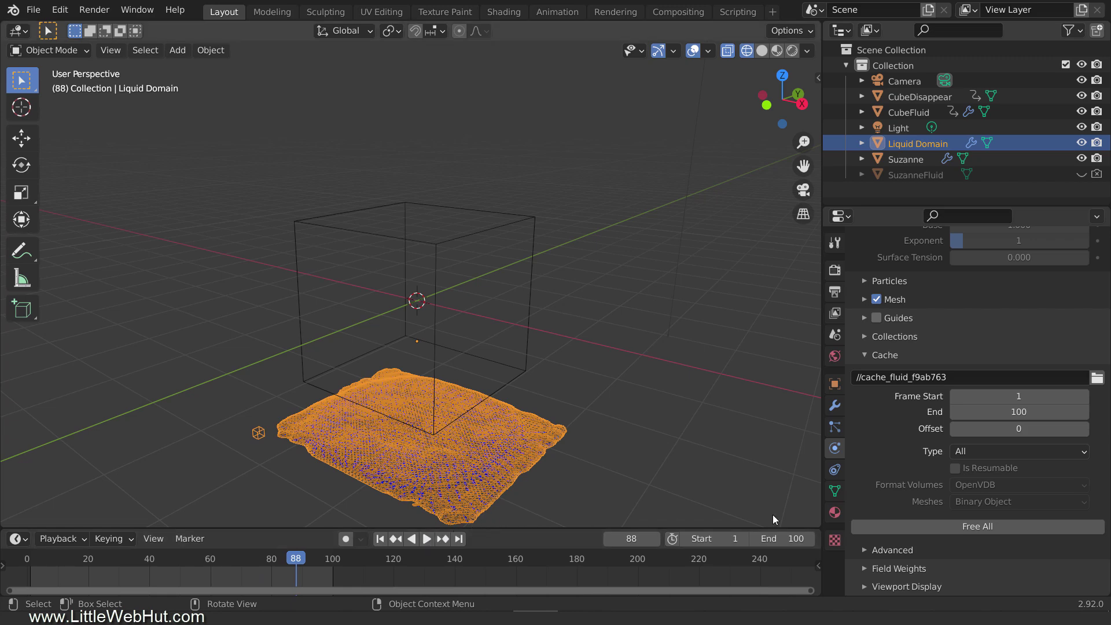
Free the Liquid Domain cache, raise resolution divisions to 128, and rebake the simulation.
{"action": "left_click", "coordinate": [1026, 521]}
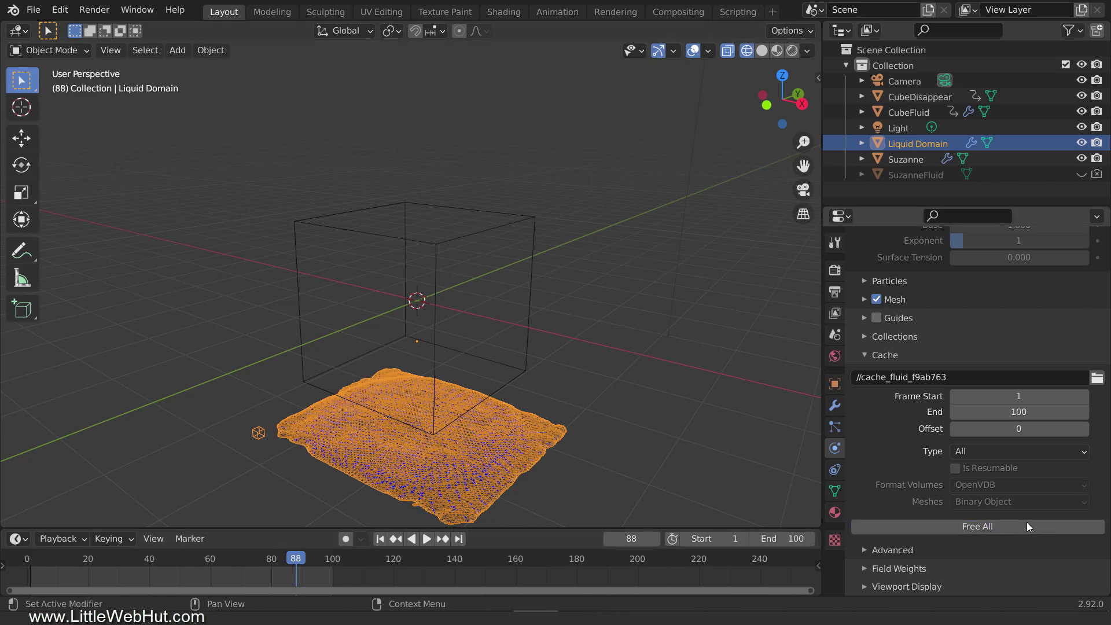
{"action": "scroll", "coordinate": [1026, 522], "scroll_direction": "up", "scroll_amount": 20}
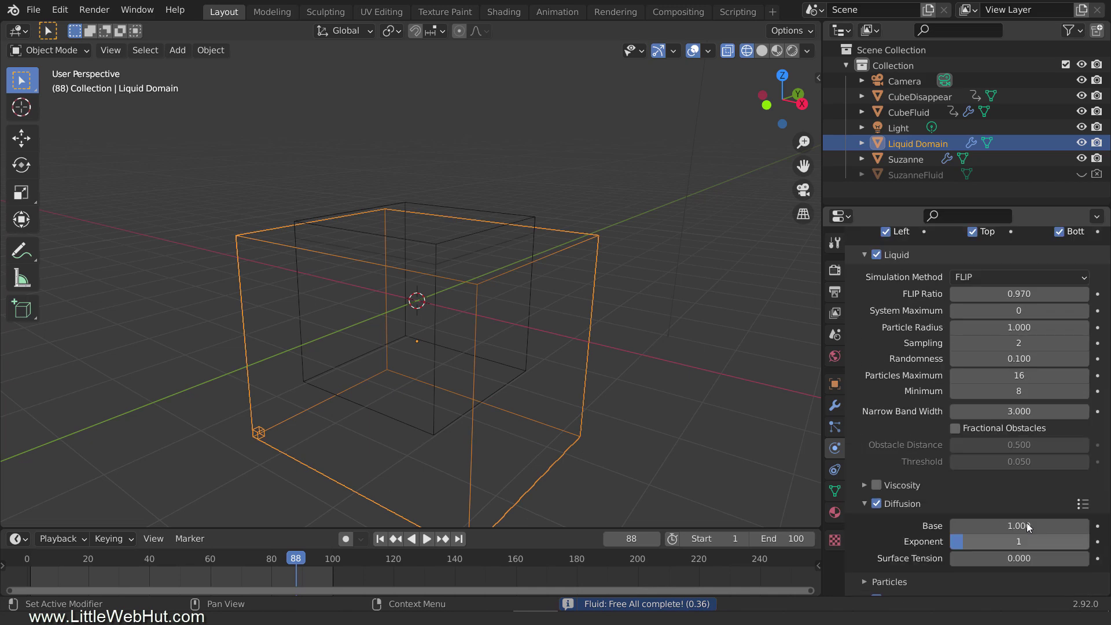
{"action": "scroll", "coordinate": [1026, 522], "scroll_direction": "up", "scroll_amount": 8}
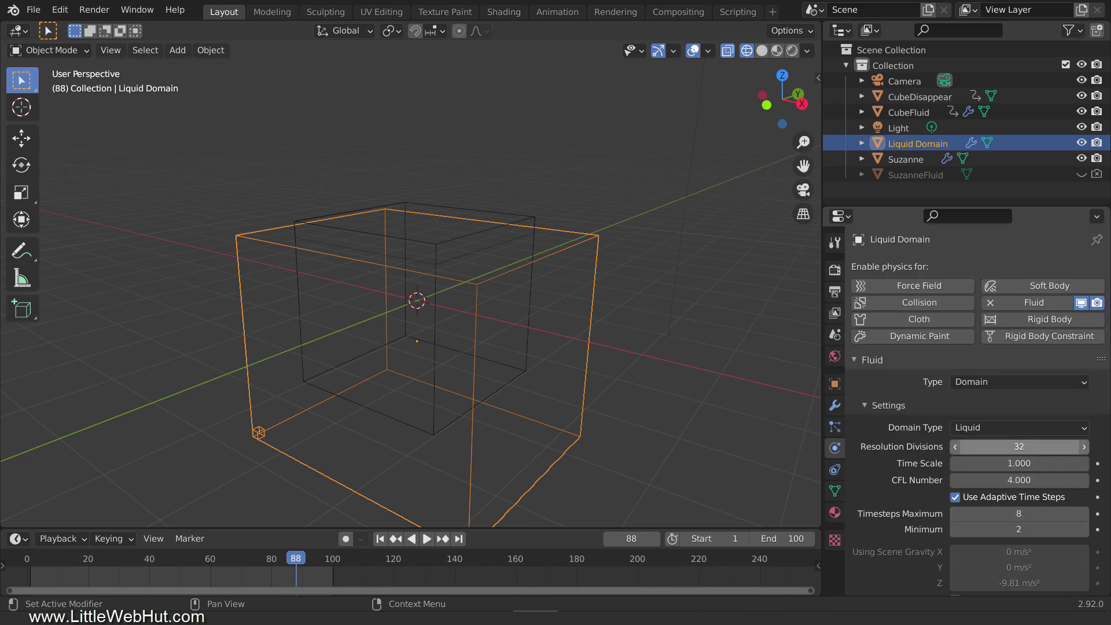
{"action": "left_click", "coordinate": [1029, 448]}
{"action": "type", "text": "128"}
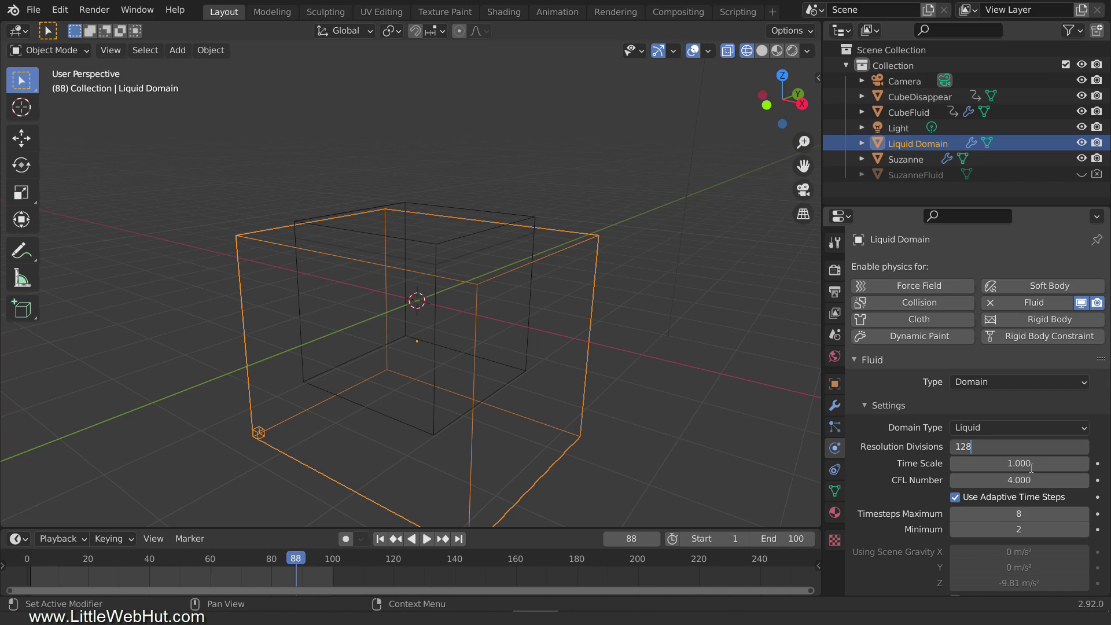
{"action": "key", "text": "Return"}
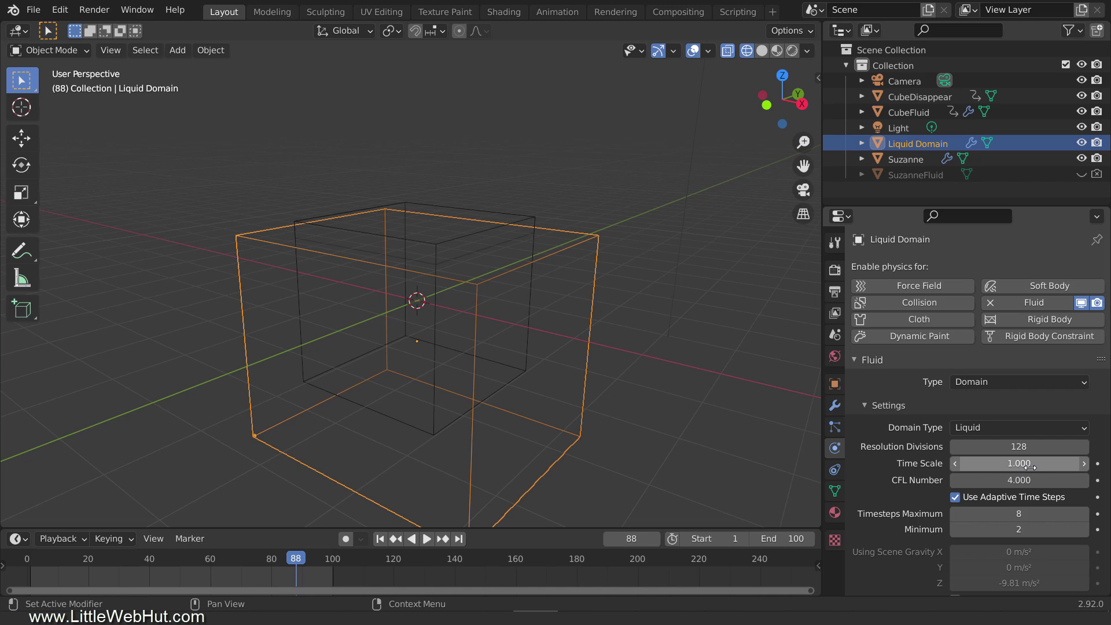
{"action": "scroll", "coordinate": [1030, 466], "scroll_direction": "down", "scroll_amount": 20}
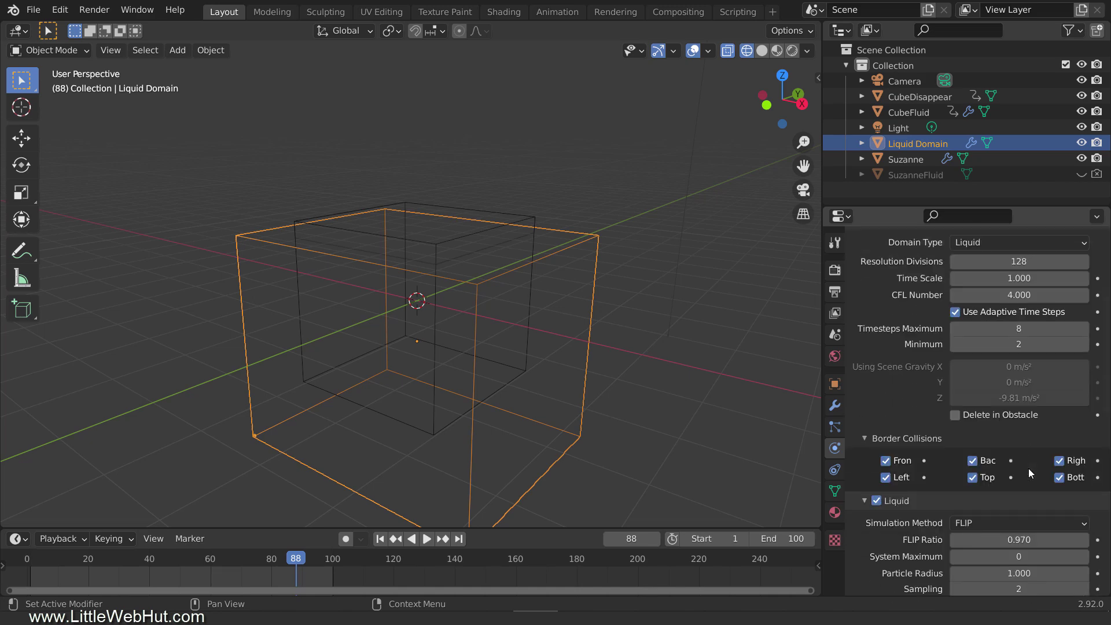
{"action": "scroll", "coordinate": [1028, 469], "scroll_direction": "down", "scroll_amount": 4}
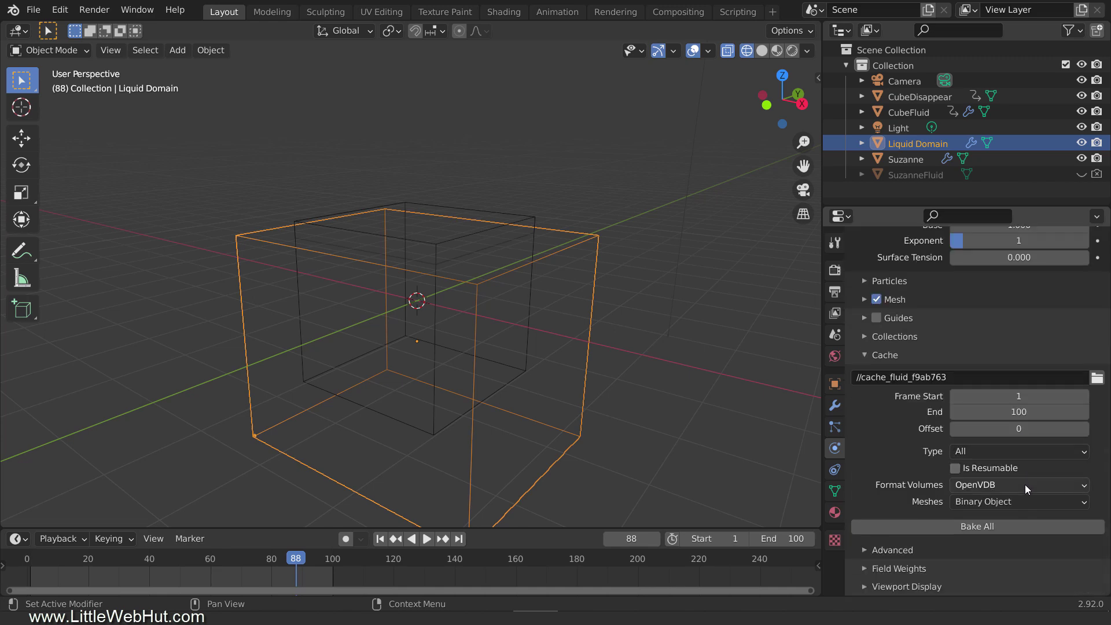
{"action": "left_click", "coordinate": [1019, 526]}
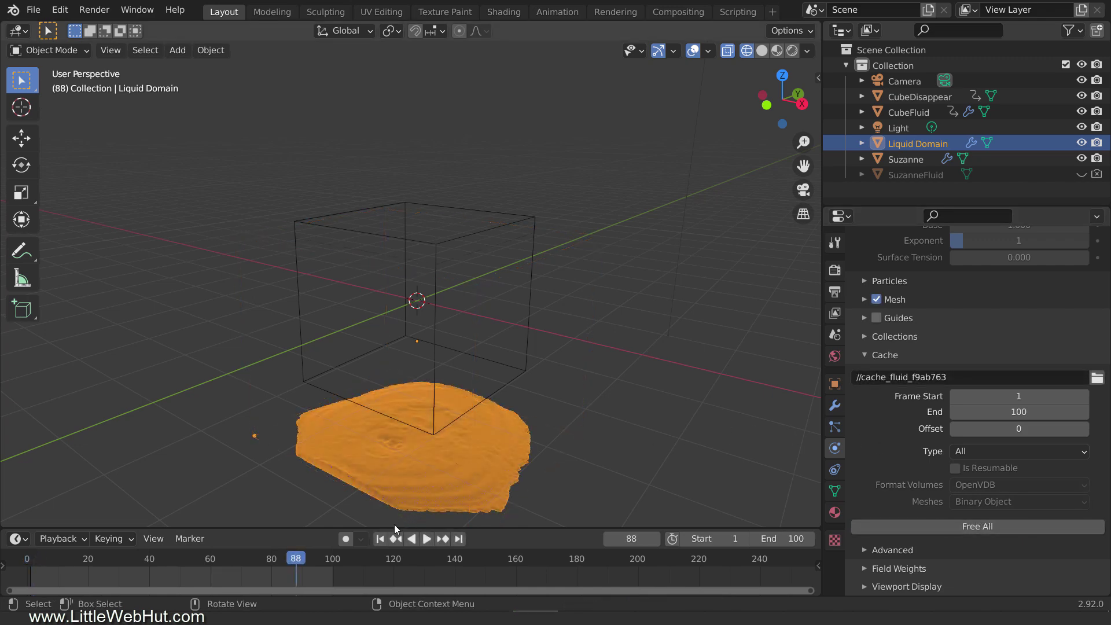
Play the 128-resolution melt from frame 1 and pause around frame 98.
{"action": "left_click", "coordinate": [380, 538]}
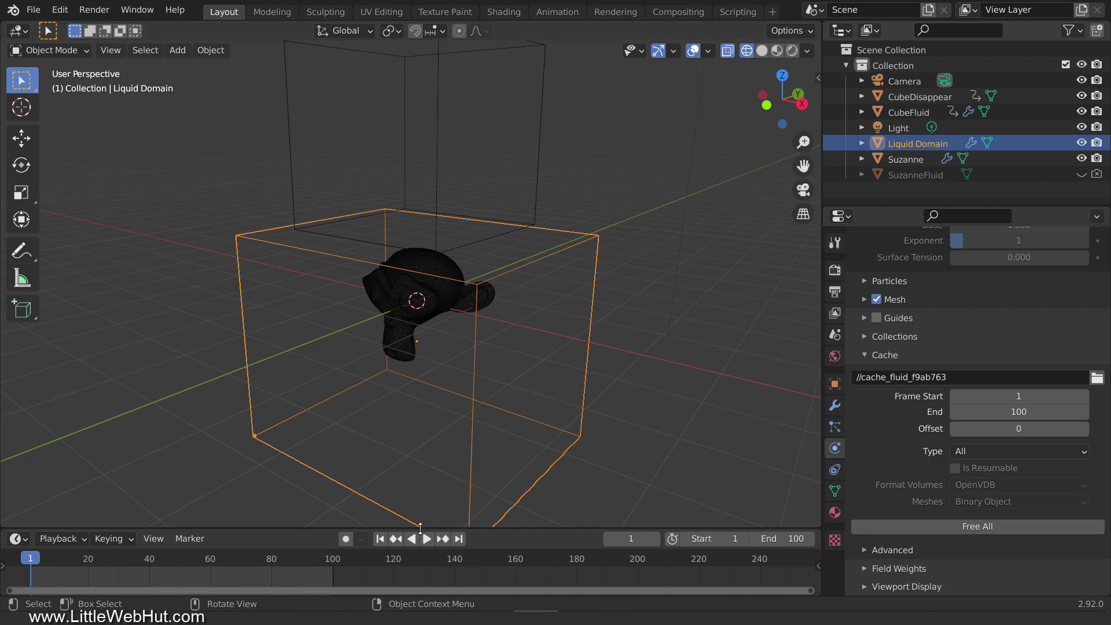
{"action": "left_click", "coordinate": [426, 539]}
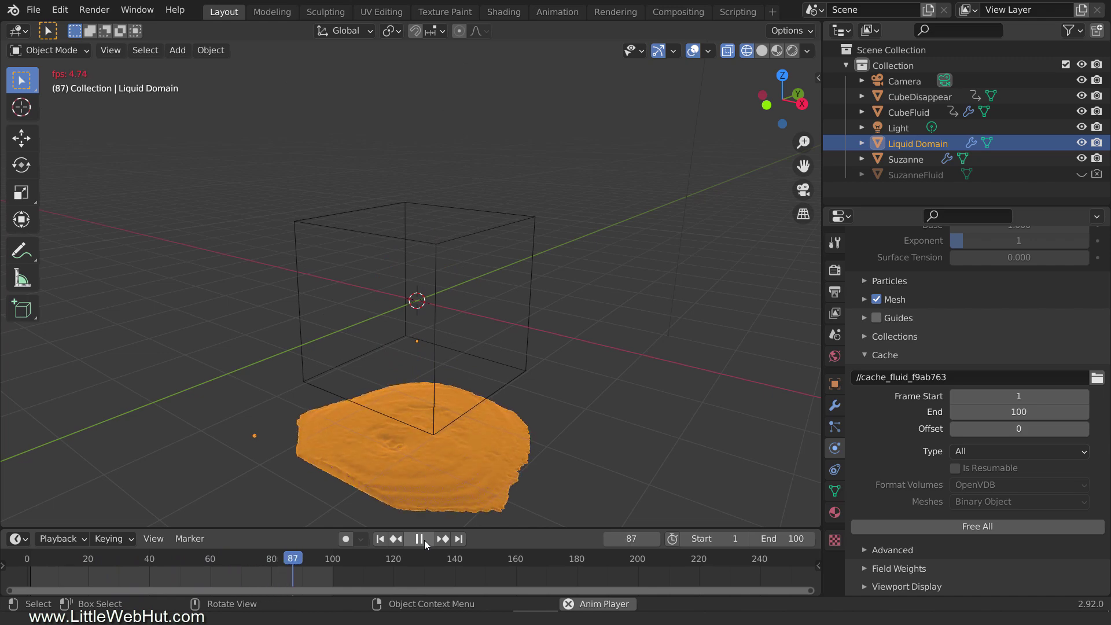
{"action": "left_click", "coordinate": [423, 539]}
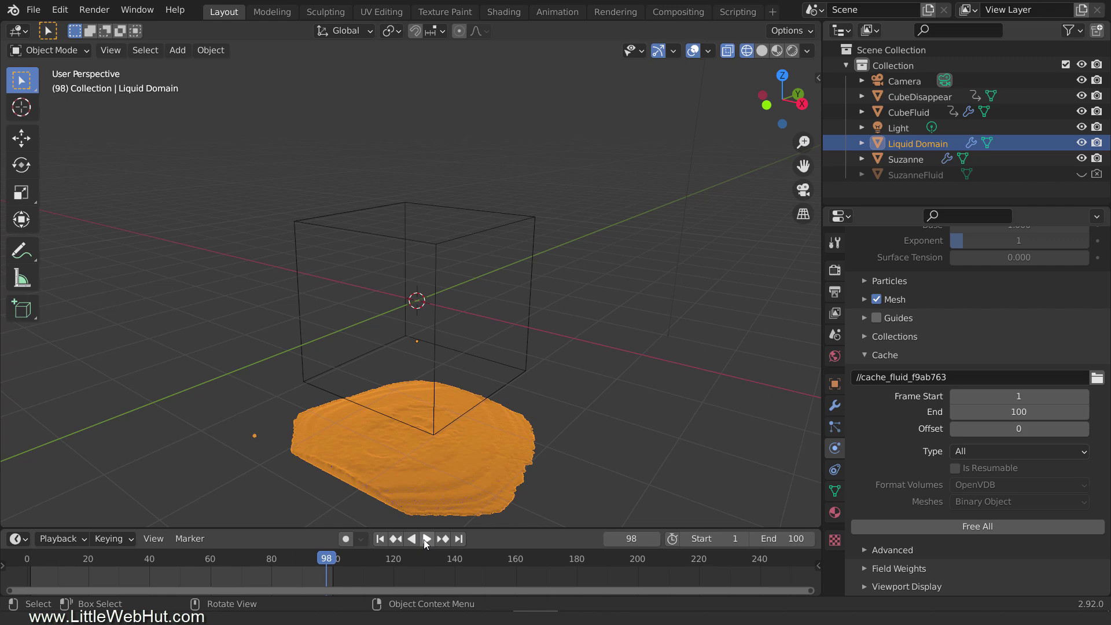
Disable render and viewport visibility for CubeFluid and CubeDisappear.
{"action": "left_click", "coordinate": [1098, 111]}
{"action": "left_click", "coordinate": [1098, 97]}
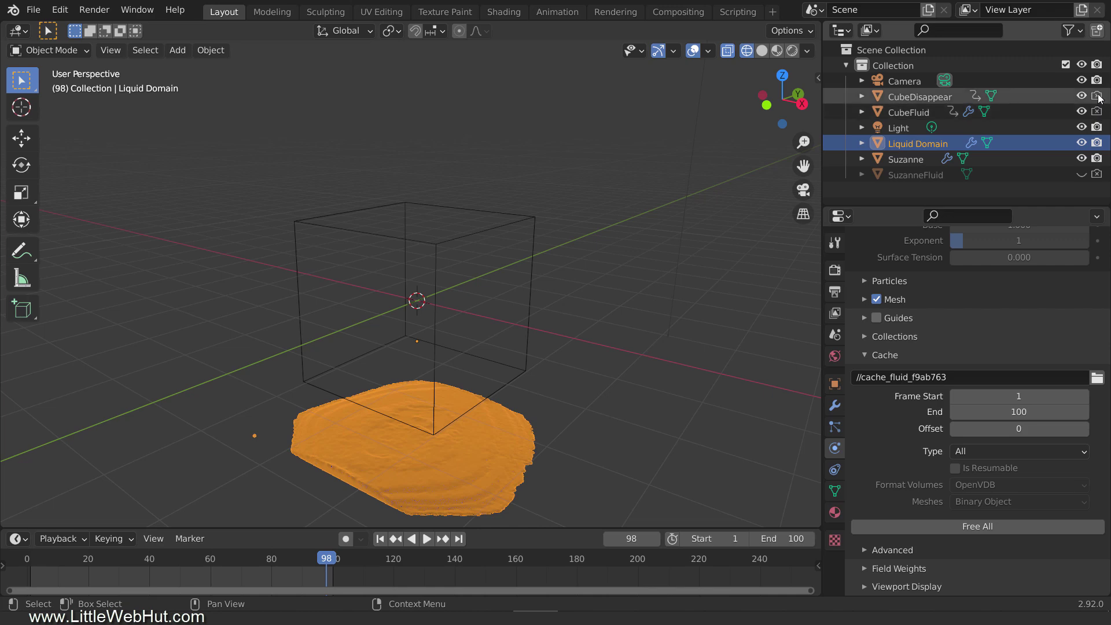
{"action": "left_click", "coordinate": [1082, 112]}
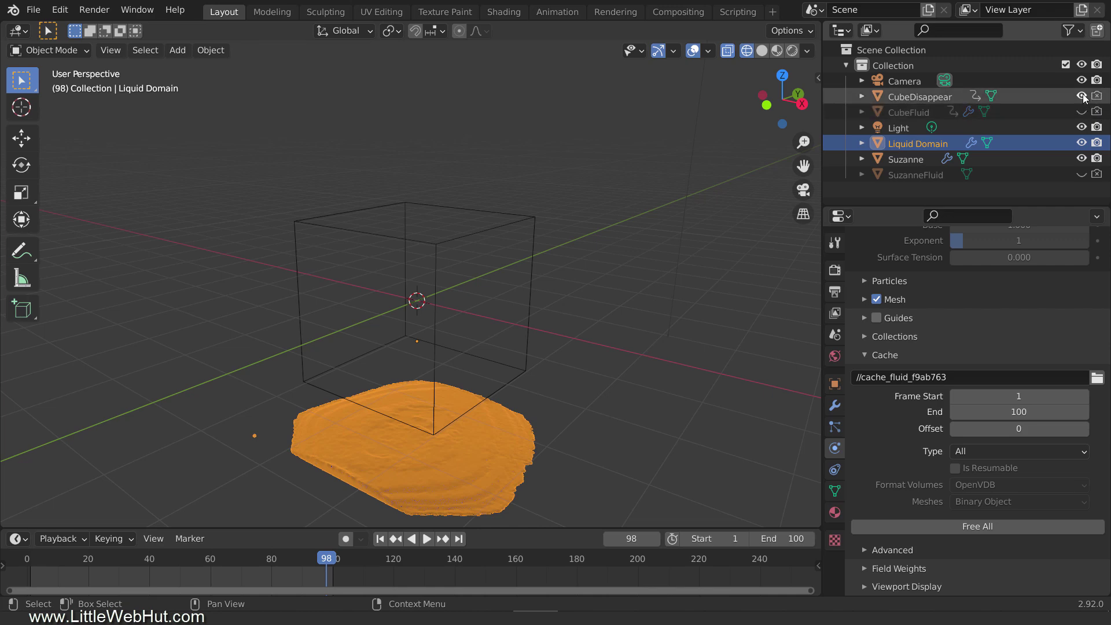
{"action": "left_click", "coordinate": [1082, 96]}
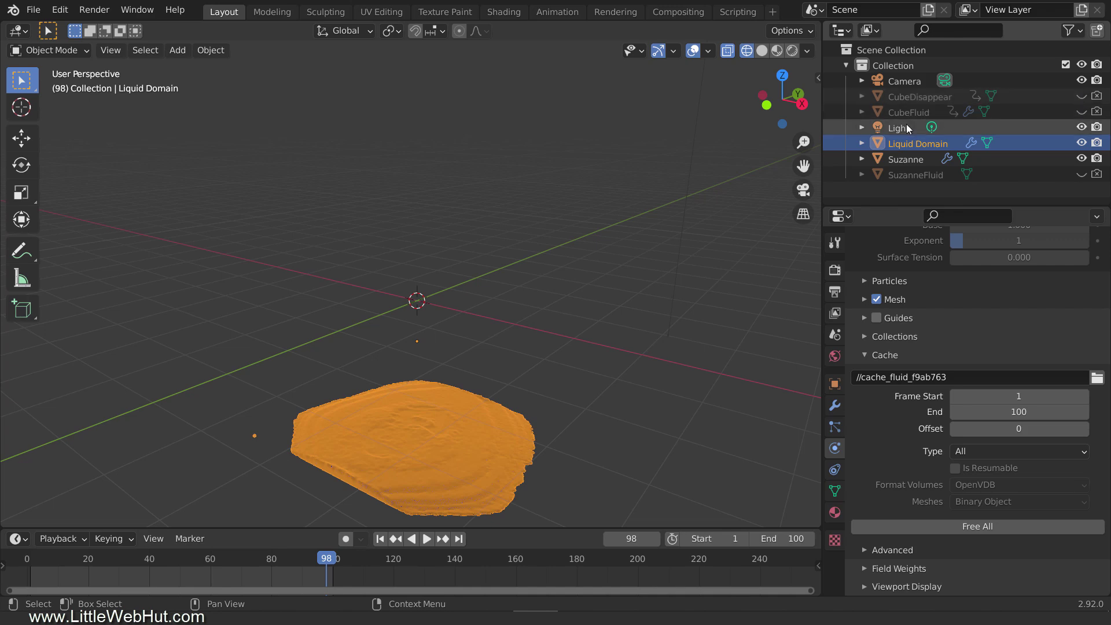
At frame 1, exclude Liquid Domain from renders and keyframe its render visibility.
{"action": "left_click", "coordinate": [380, 540]}
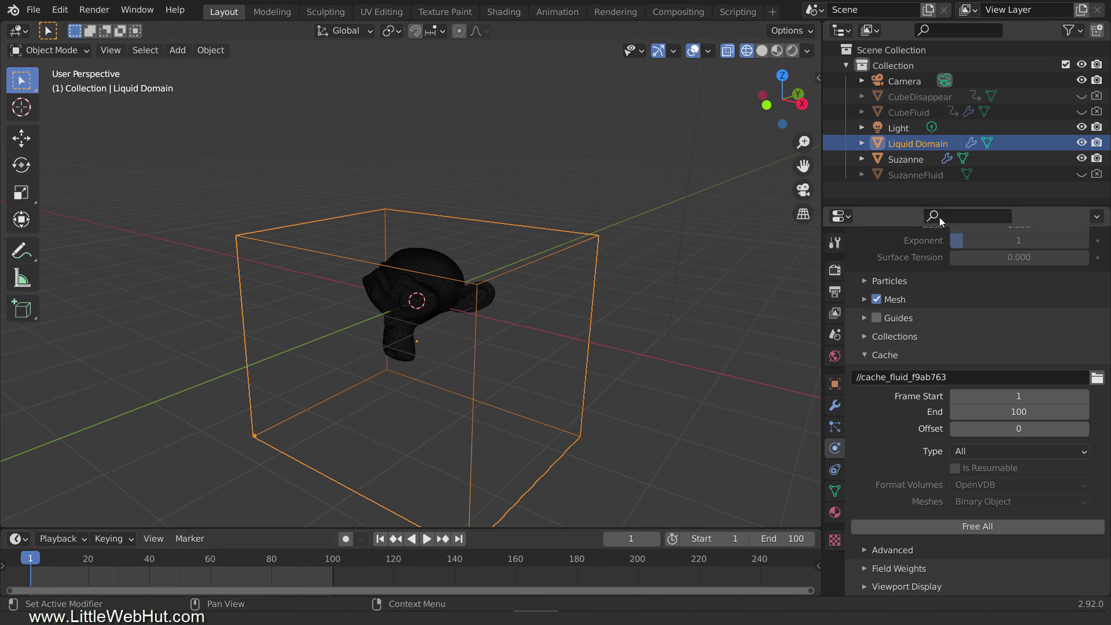
{"action": "left_click", "coordinate": [1097, 143]}
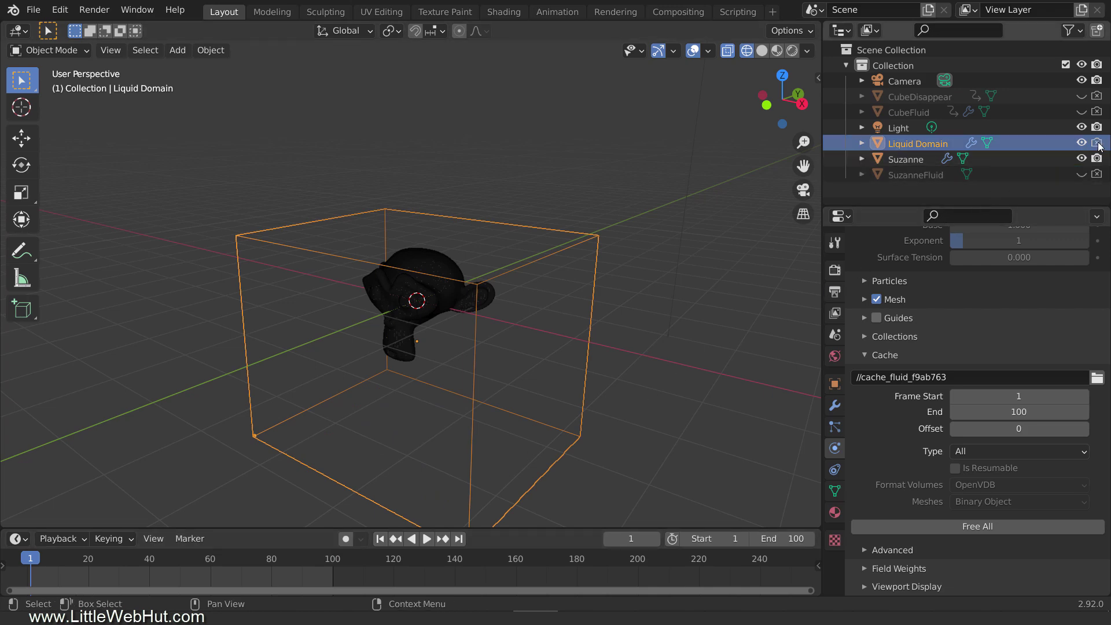
{"action": "right_click", "coordinate": [1098, 145]}
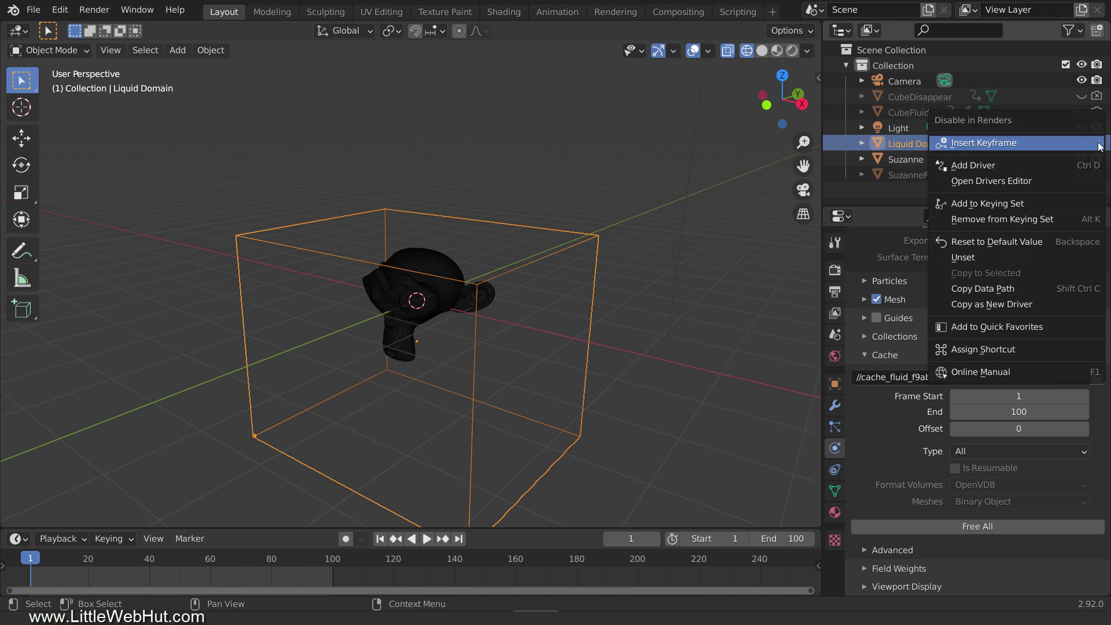
{"action": "left_click", "coordinate": [1099, 143]}
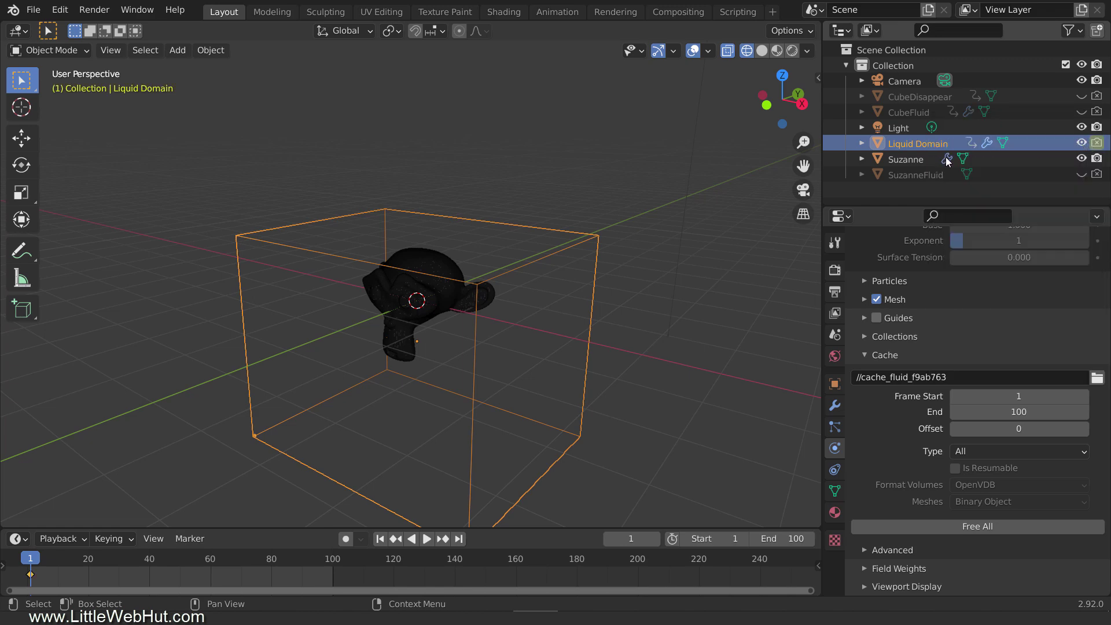
At frame 19, keyframe Liquid Domain's render visibility so it renders from there.
{"action": "key", "text": "space"}
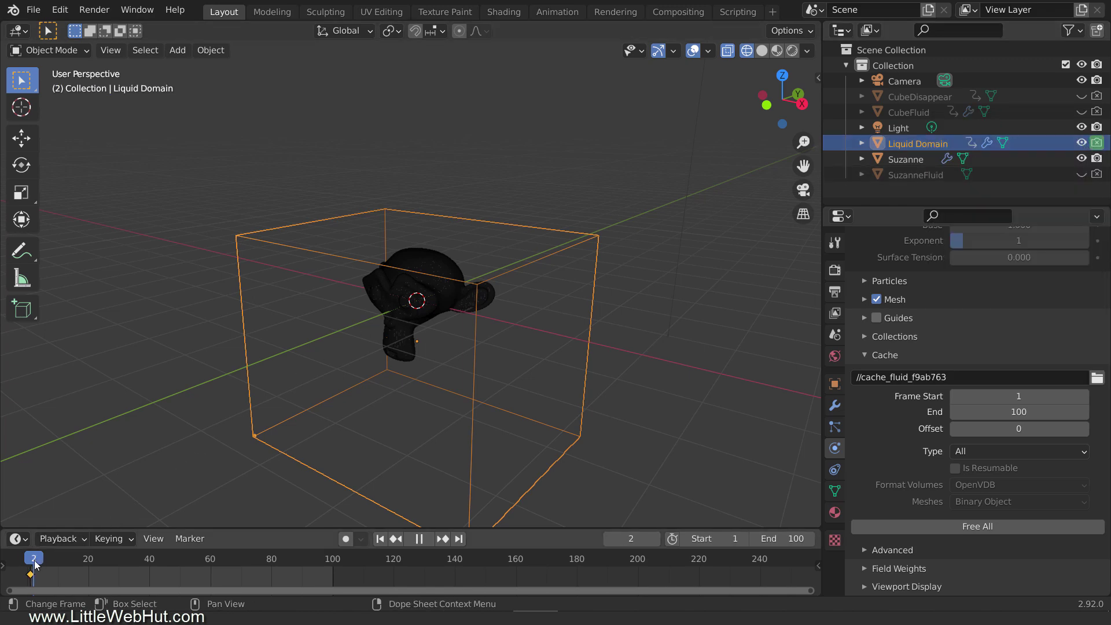
{"action": "left_click", "coordinate": [87, 574]}
{"action": "left_click_drag", "start_coordinate": [86, 574], "coordinate": [85, 575]}
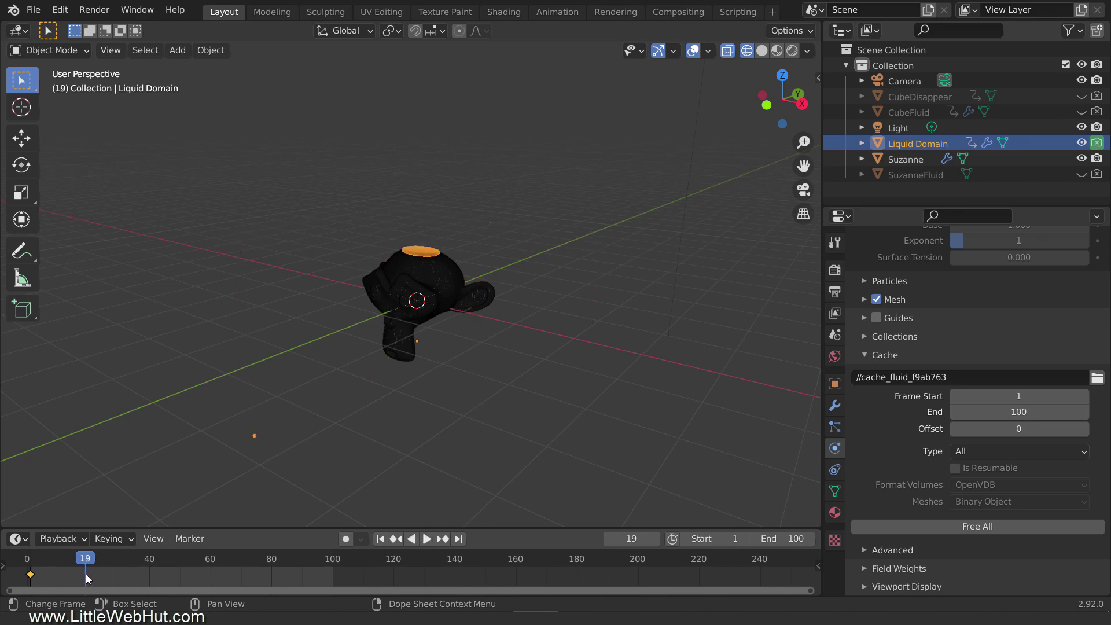
{"action": "key", "text": "space"}
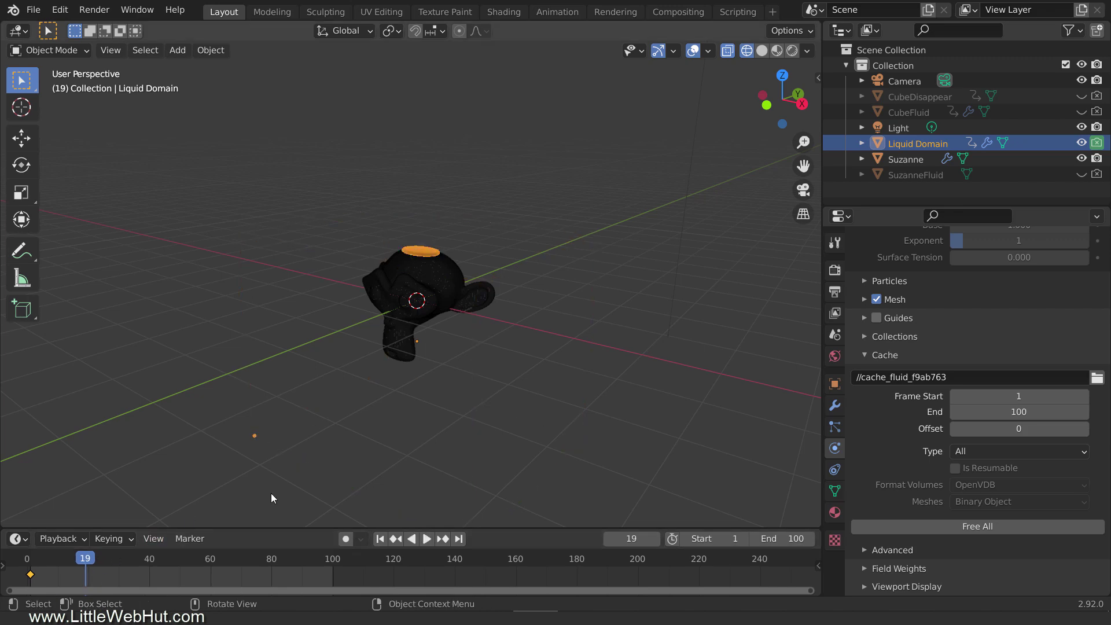
{"action": "right_click", "coordinate": [1098, 144]}
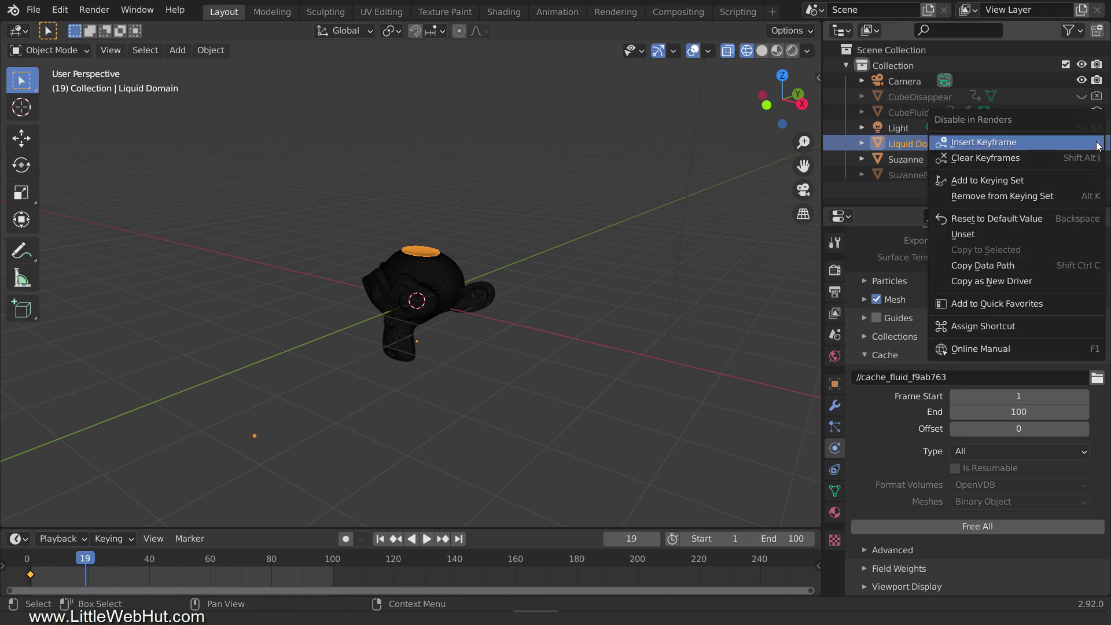
{"action": "left_click", "coordinate": [1060, 145]}
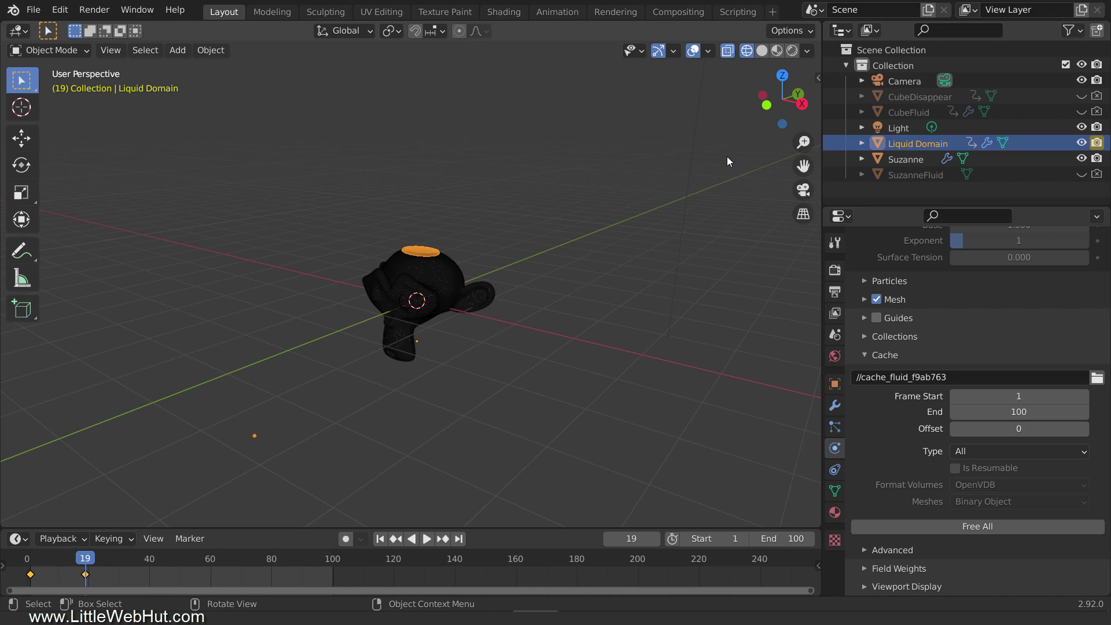
Give Suzanne a new material with Base Color hex FF8509.
{"action": "left_click", "coordinate": [442, 287]}
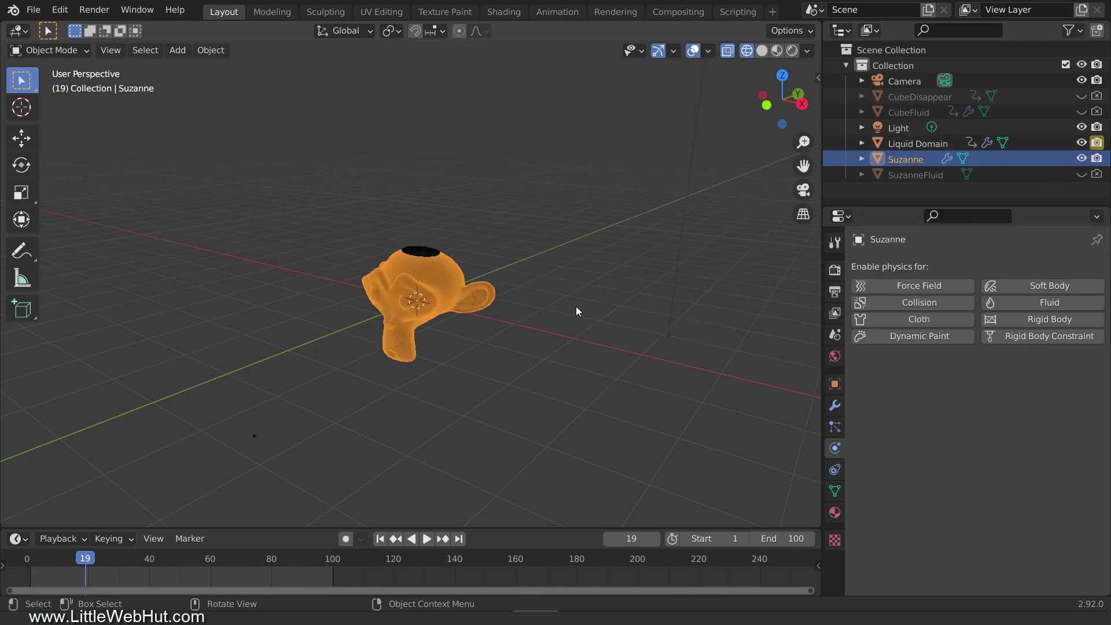
{"action": "left_click", "coordinate": [834, 512]}
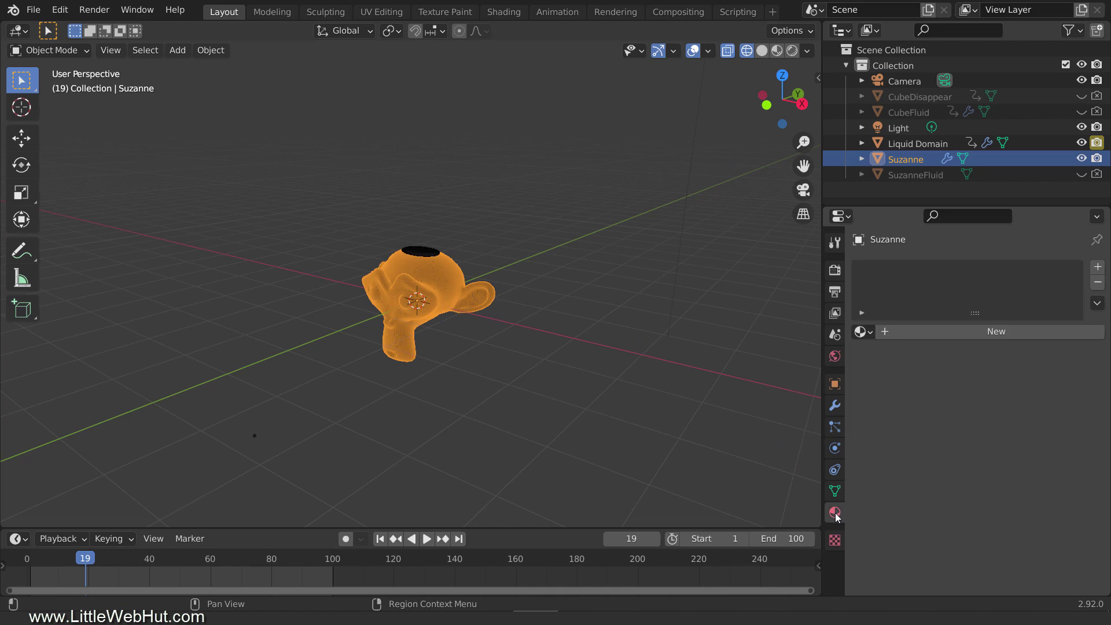
{"action": "left_click", "coordinate": [932, 333]}
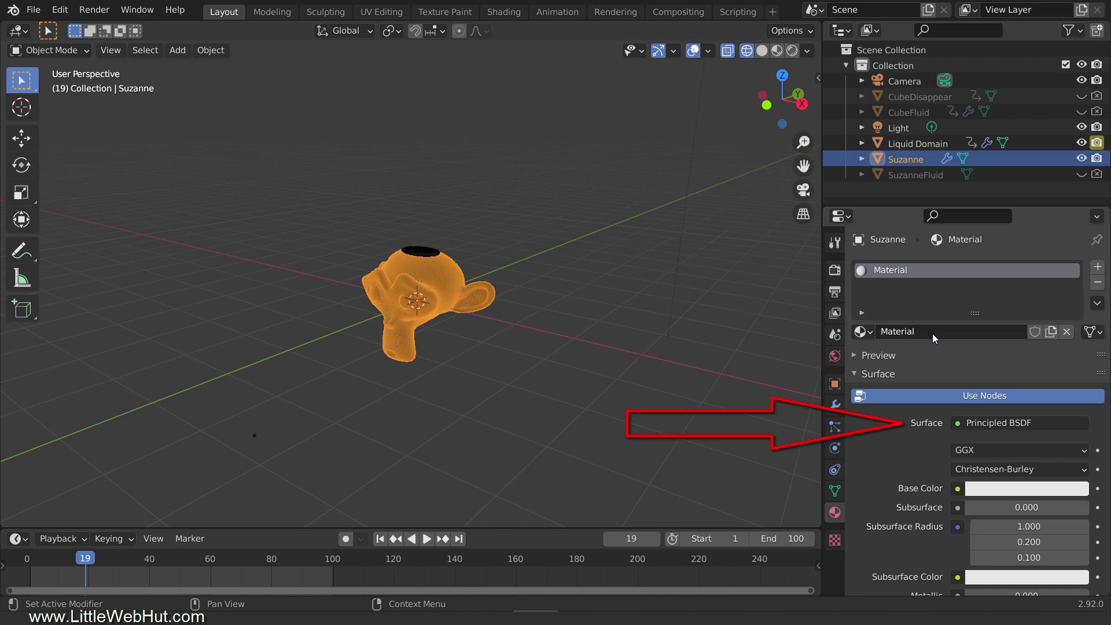
{"action": "left_click", "coordinate": [1024, 488]}
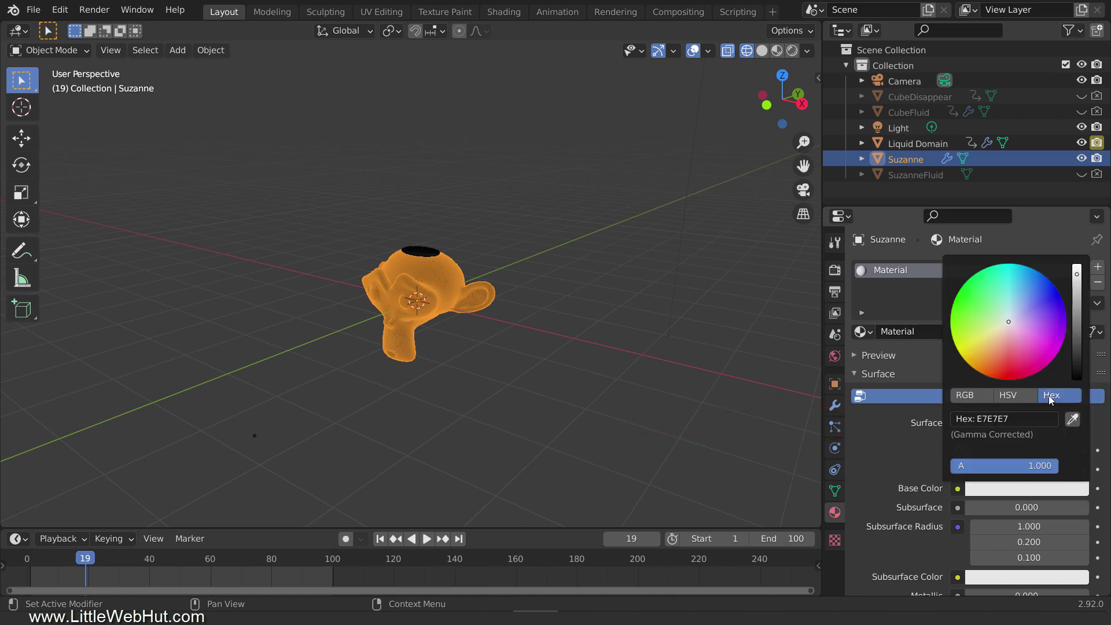
{"action": "left_click", "coordinate": [1012, 419]}
{"action": "type", "text": "ff8509"}
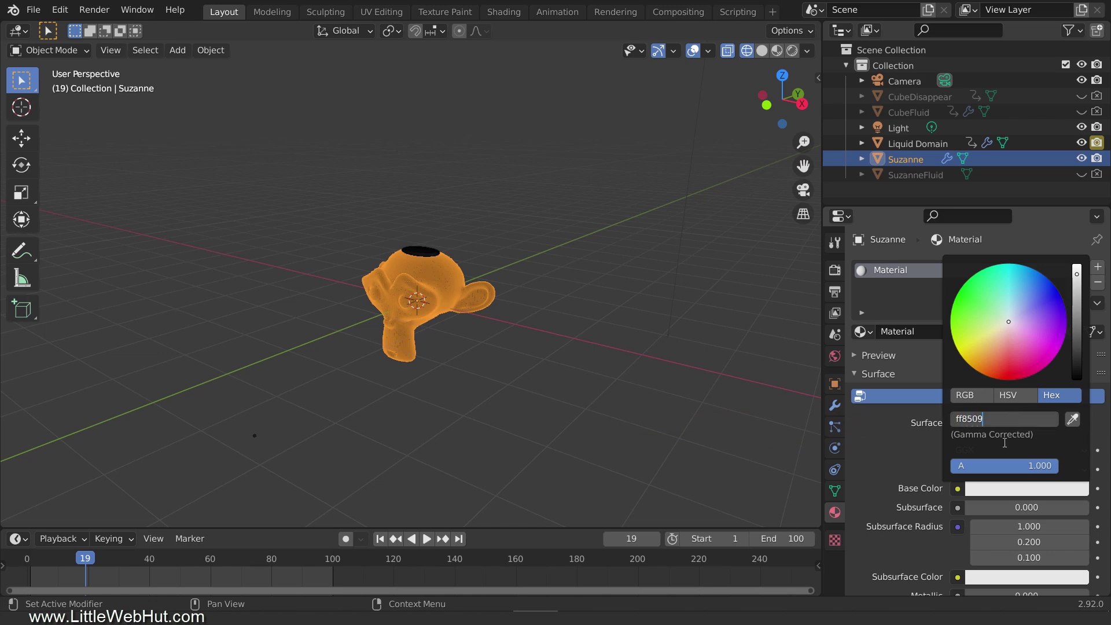
{"action": "key", "text": "Return"}
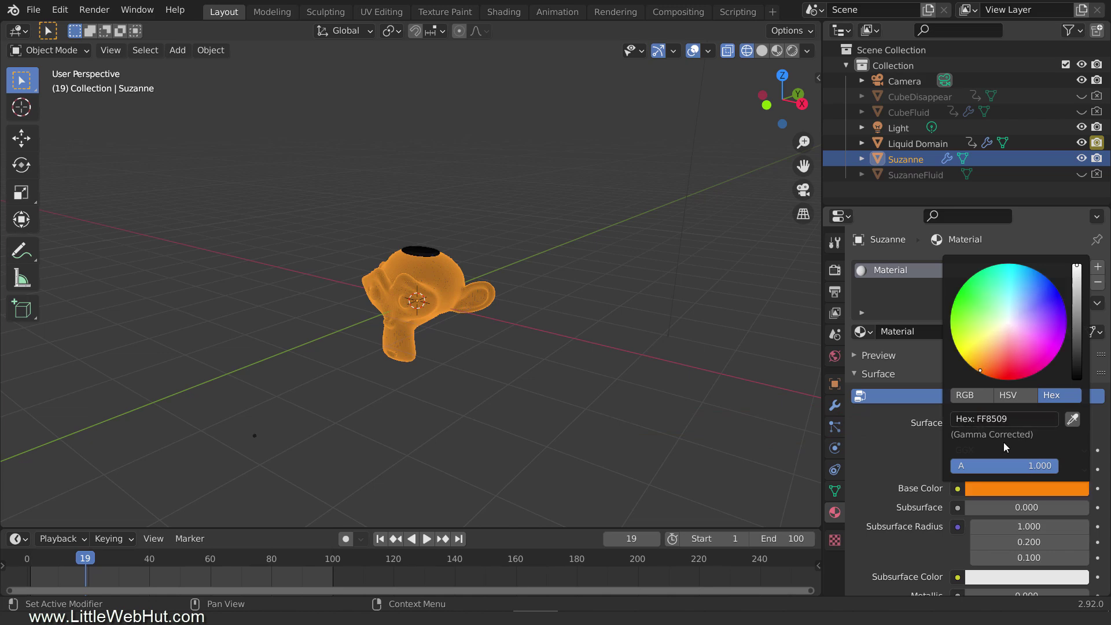
Lower the material's Roughness to 0.3.
{"action": "scroll", "coordinate": [880, 446], "scroll_direction": "down", "scroll_amount": 4}
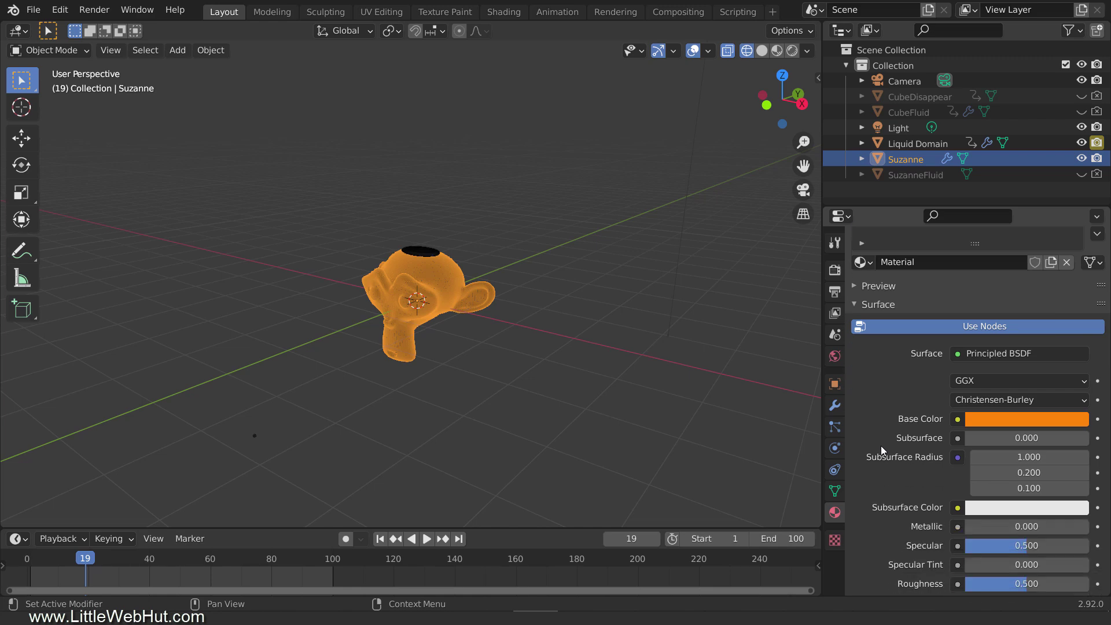
{"action": "scroll", "coordinate": [879, 445], "scroll_direction": "down", "scroll_amount": 1}
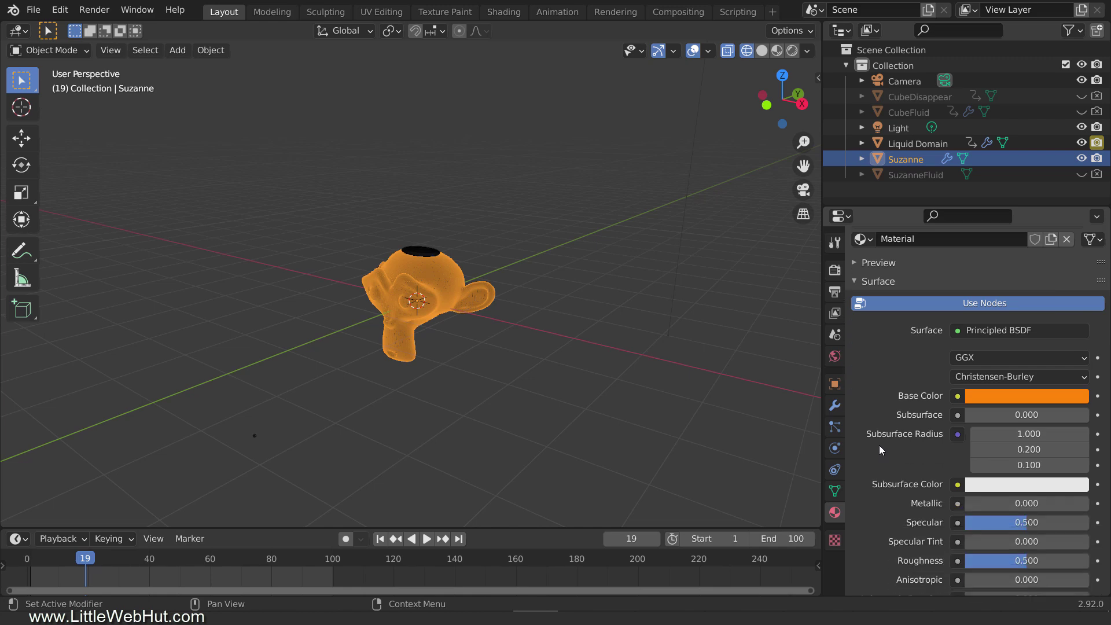
{"action": "left_click", "coordinate": [1003, 565]}
{"action": "type", "text": "0.3"}
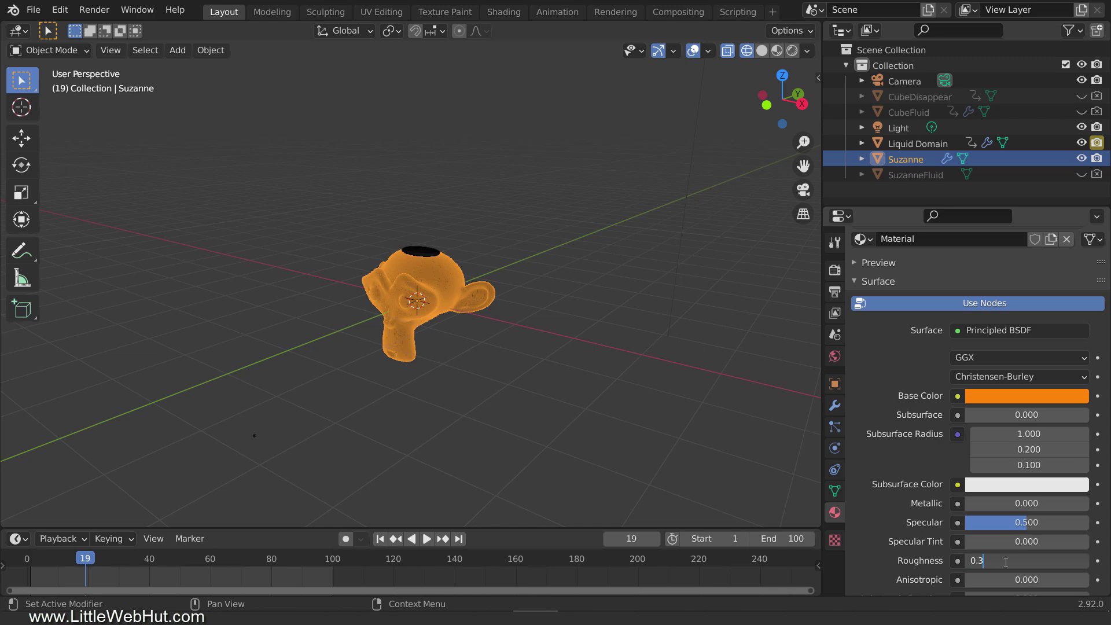
{"action": "key", "text": "Return"}
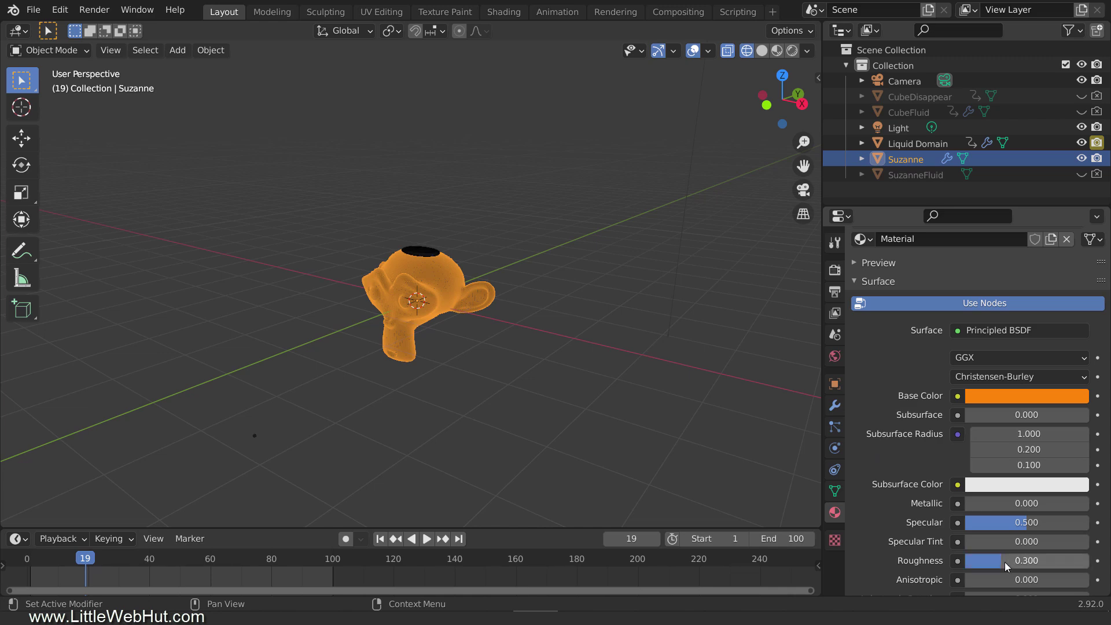
Assign Suzanne's orange Material to the Liquid Domain, replacing its glass material.
{"action": "left_click", "coordinate": [947, 147]}
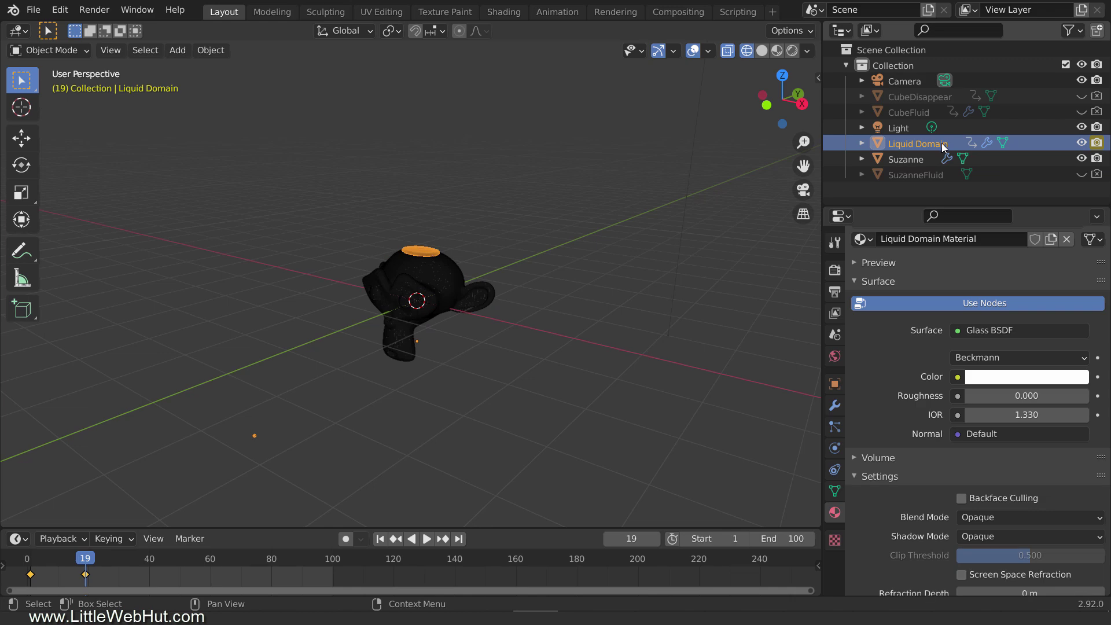
{"action": "left_click", "coordinate": [868, 238]}
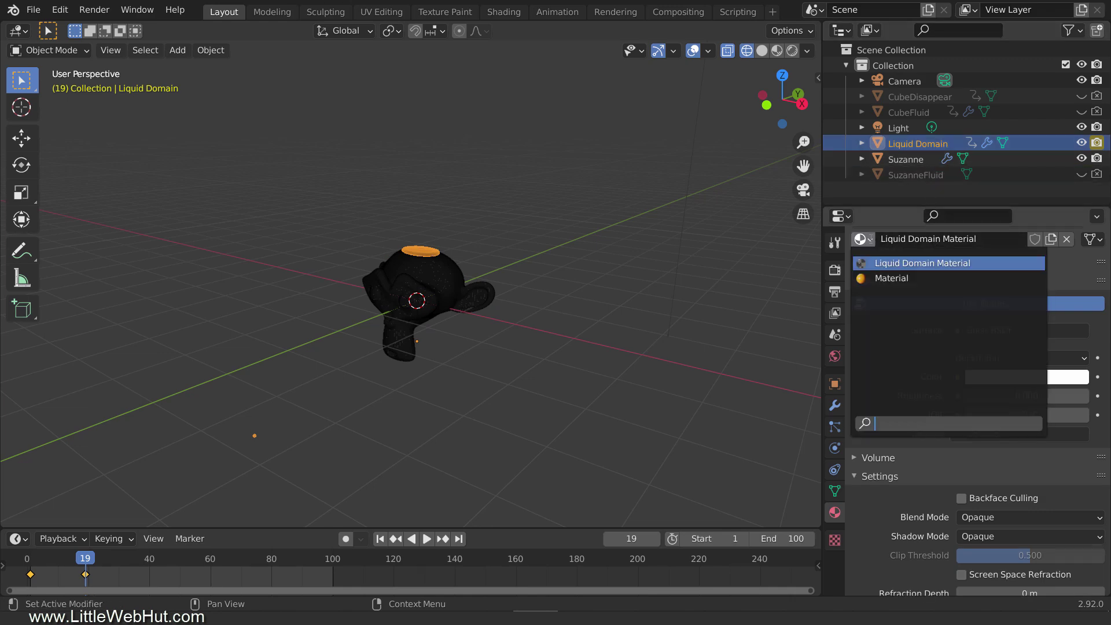
{"action": "left_click", "coordinate": [915, 279]}
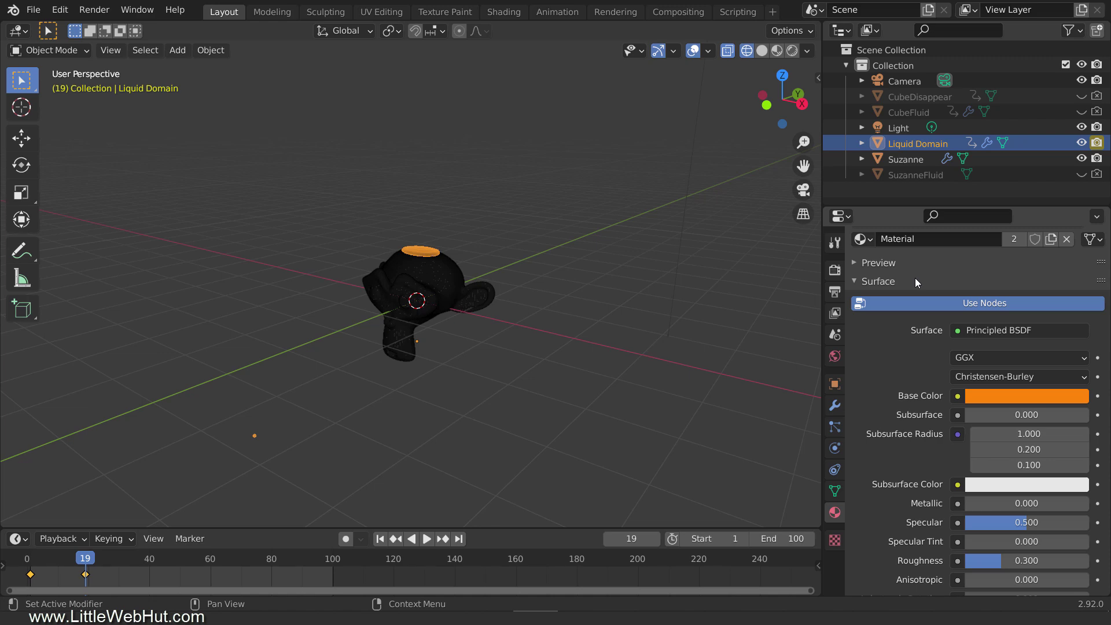
Drive the World Color with an Environment Texture loaded from veranda_8k.hdr.
{"action": "left_click", "coordinate": [834, 356]}
{"action": "left_click", "coordinate": [957, 368]}
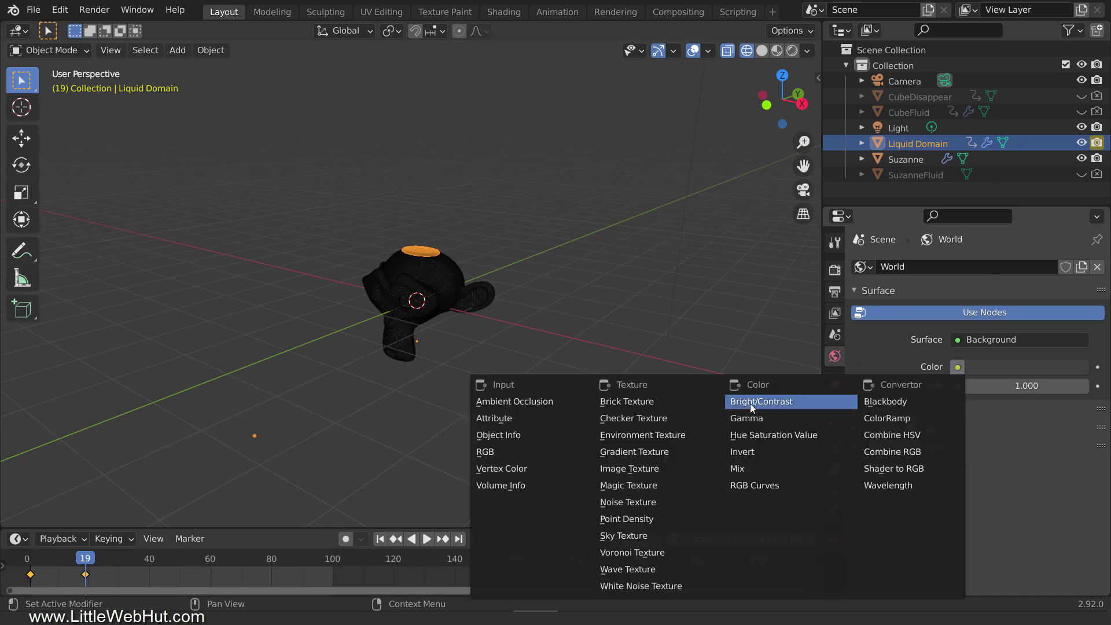
{"action": "left_click", "coordinate": [695, 435]}
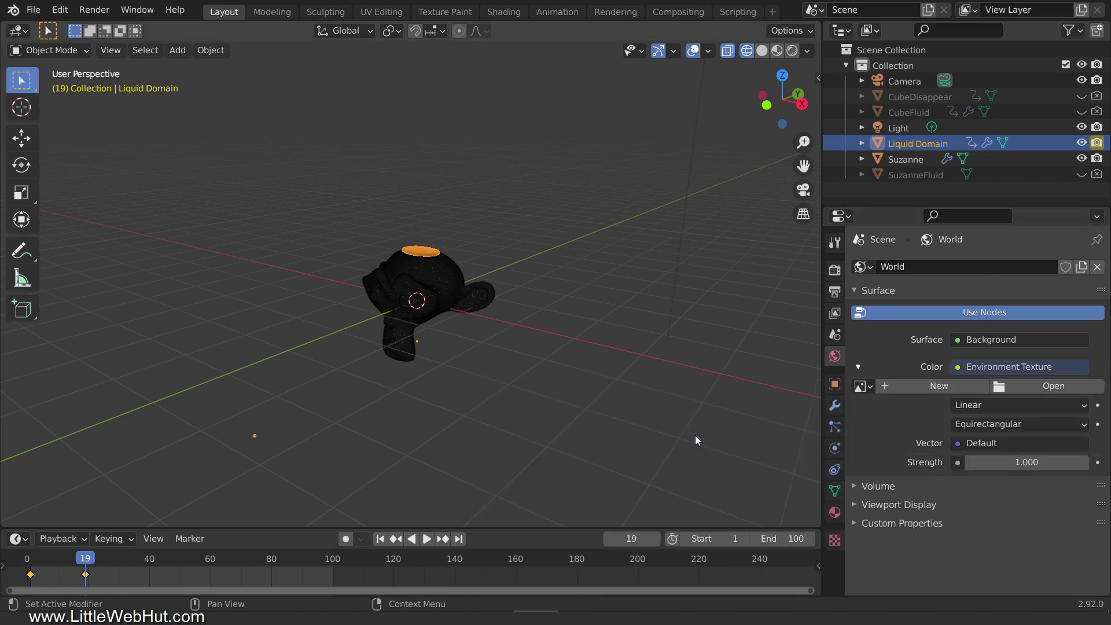
{"action": "left_click", "coordinate": [1036, 383]}
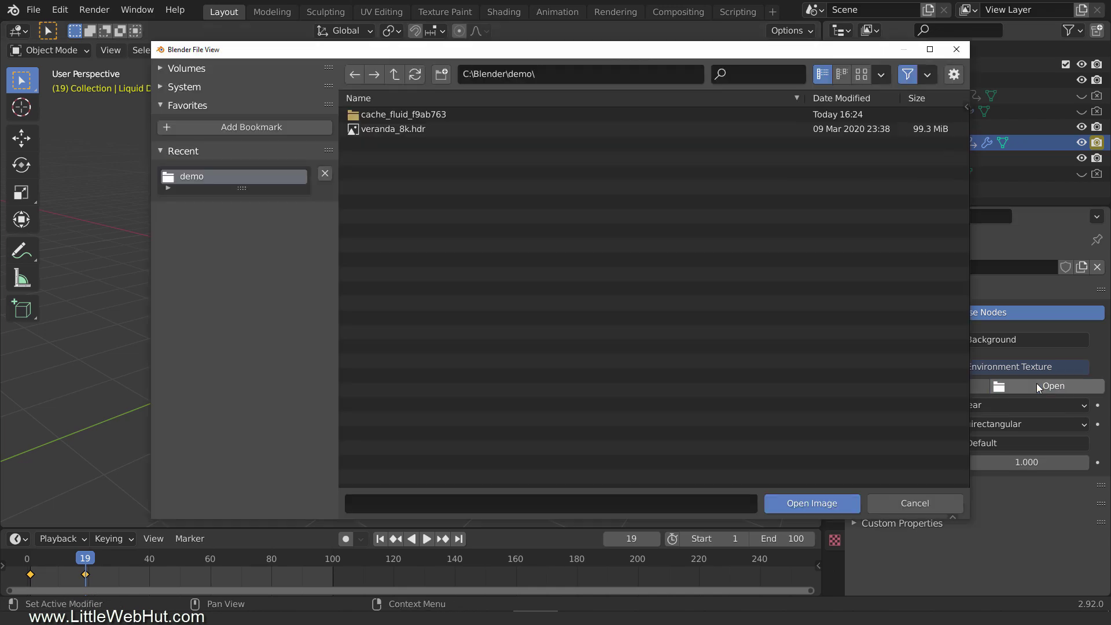
{"action": "left_click", "coordinate": [379, 131]}
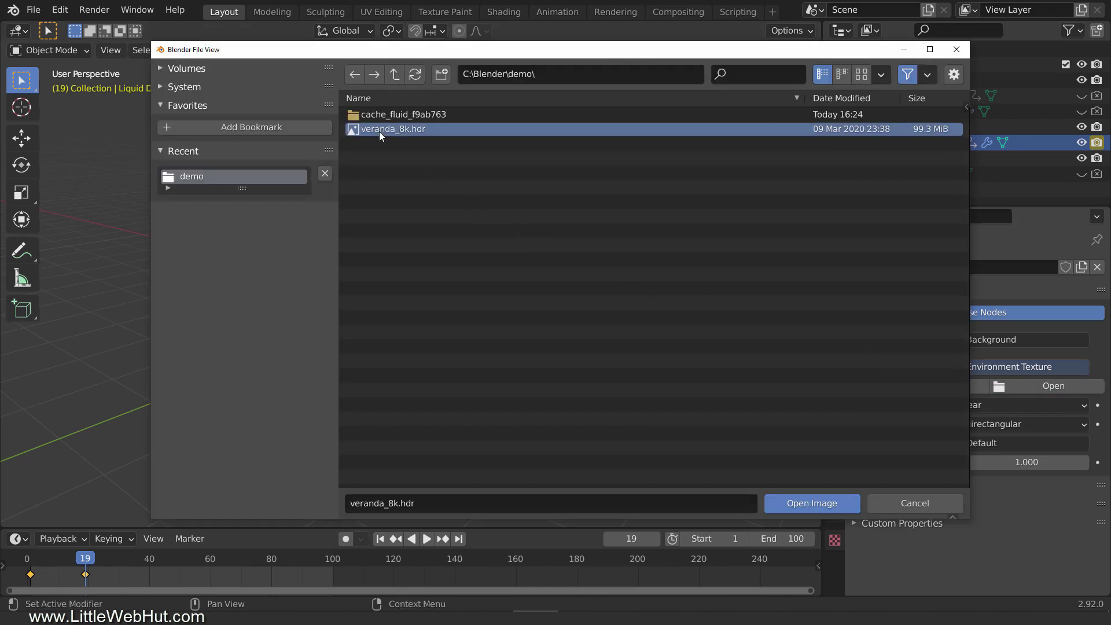
{"action": "left_click", "coordinate": [842, 504]}
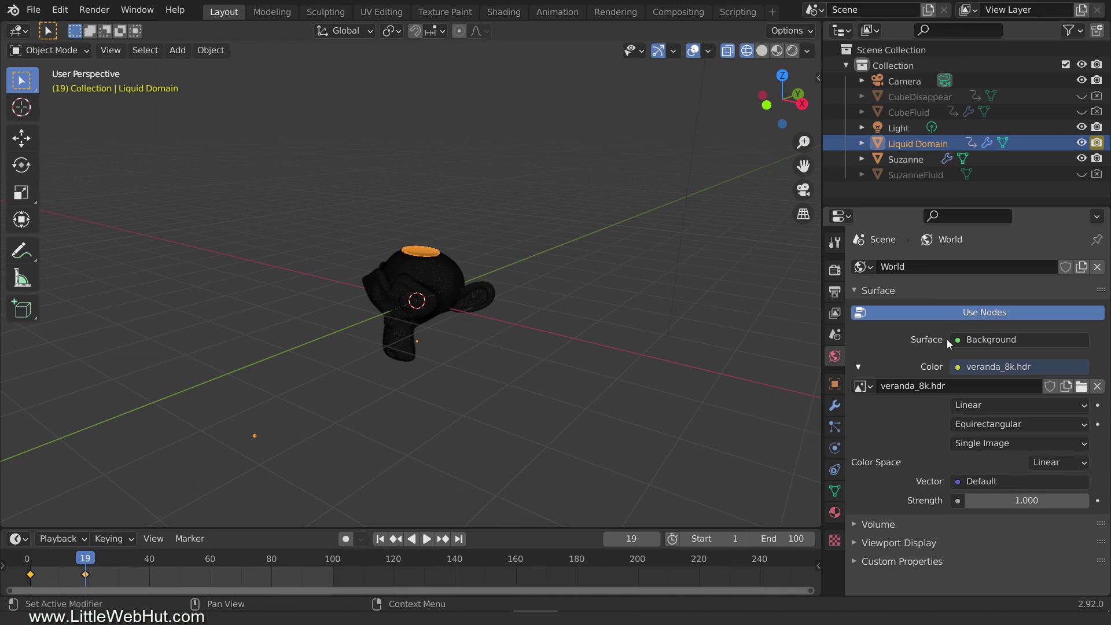
Hide the light and switch the viewport to Rendered shading, orbiting toward the table.
{"action": "left_click", "coordinate": [1083, 127]}
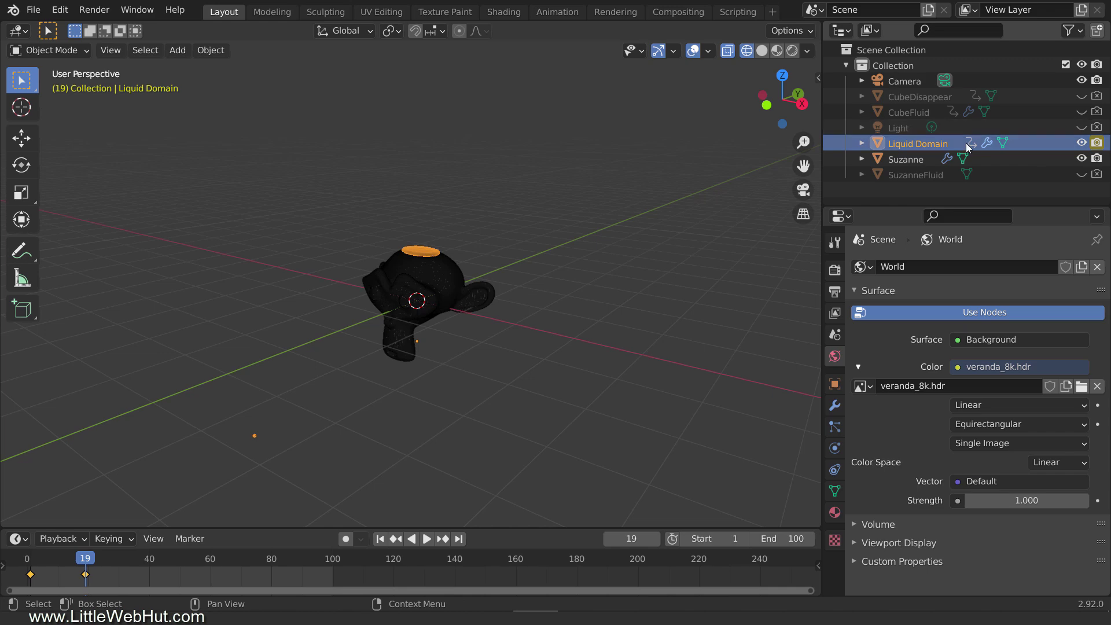
{"action": "key", "text": "z"}
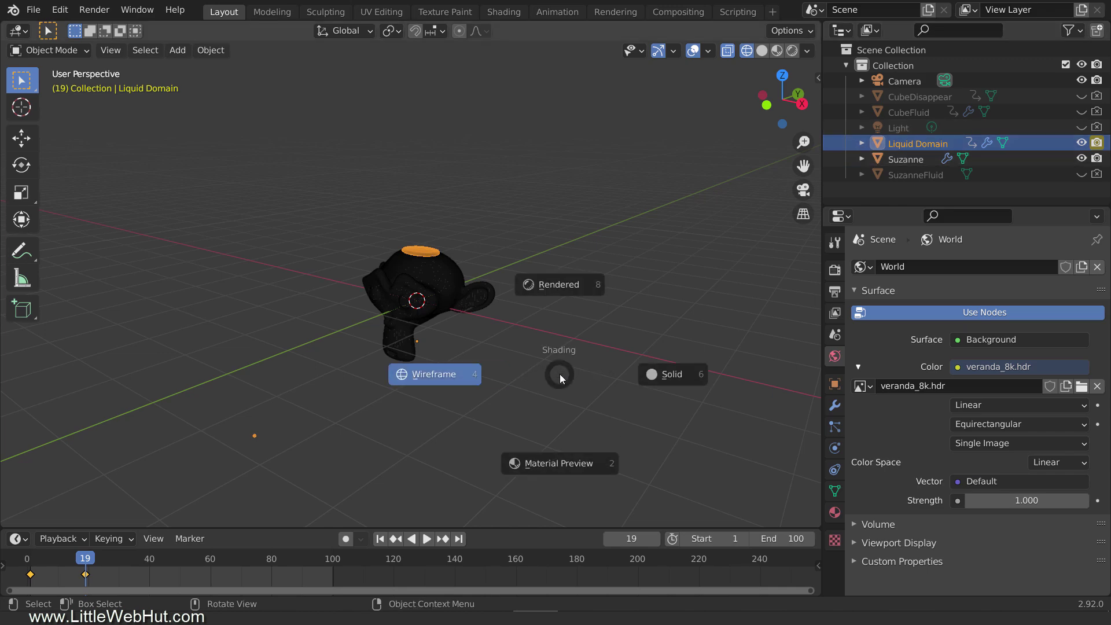
{"action": "left_click", "coordinate": [582, 283]}
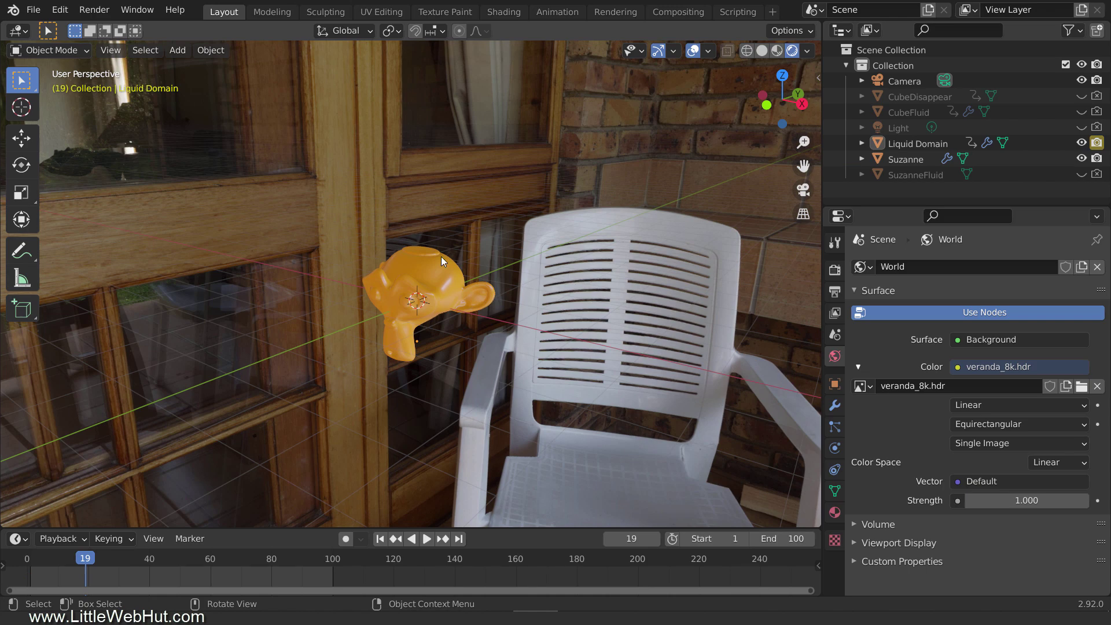
{"action": "middle_click_drag", "start_coordinate": [331, 320], "coordinate": [487, 331]}
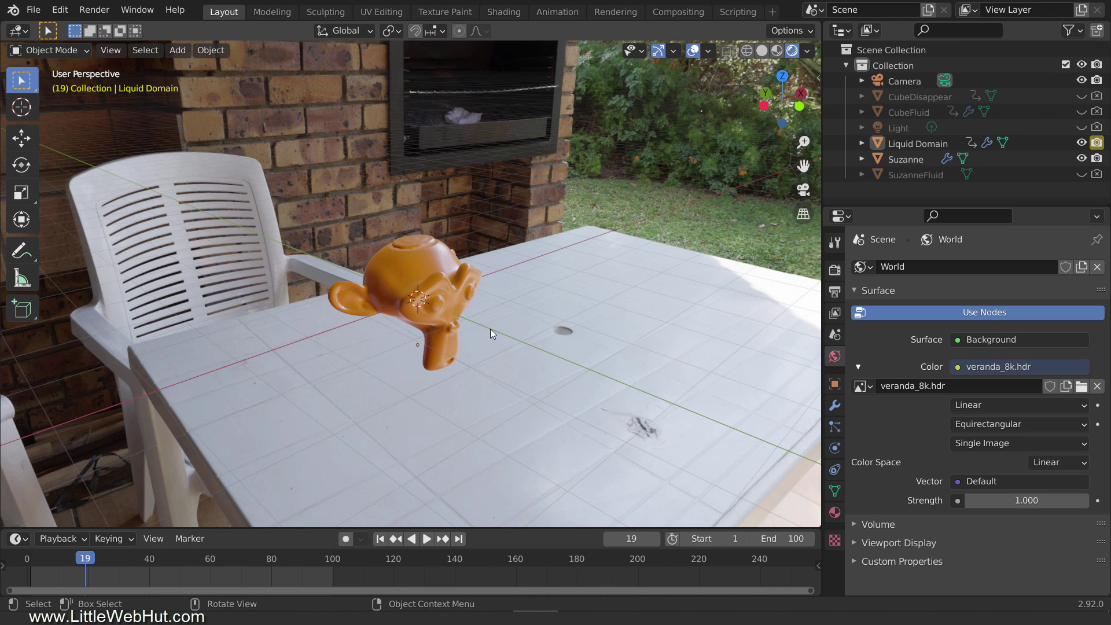
Set World Strength to 2 and play the melt up to frame 49.
{"action": "left_click", "coordinate": [1021, 501]}
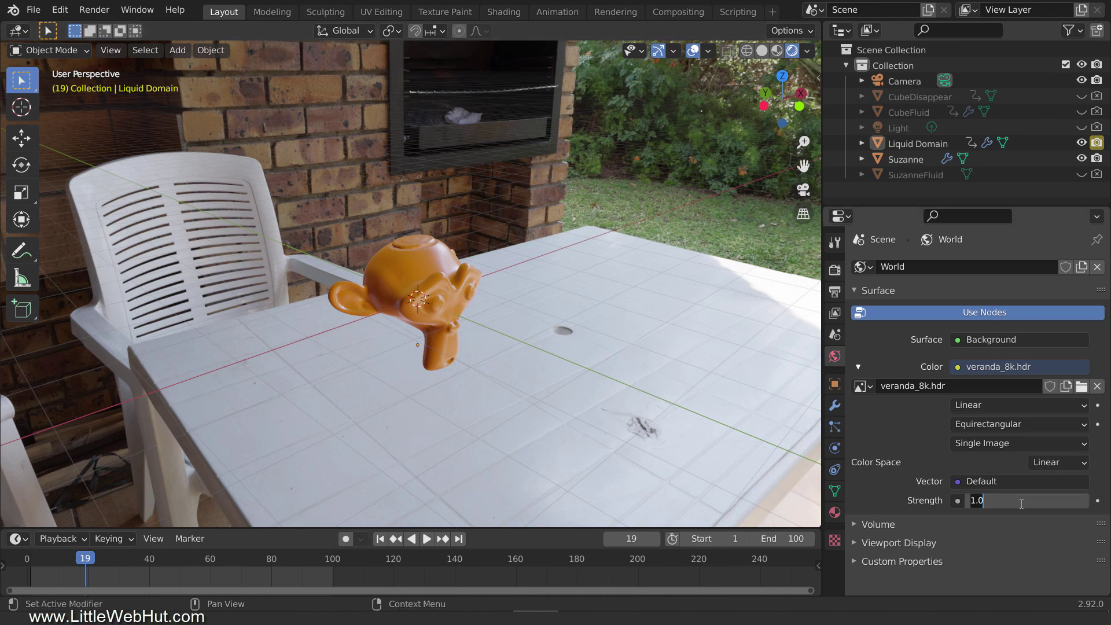
{"action": "type", "text": "2"}
{"action": "key", "text": "Return"}
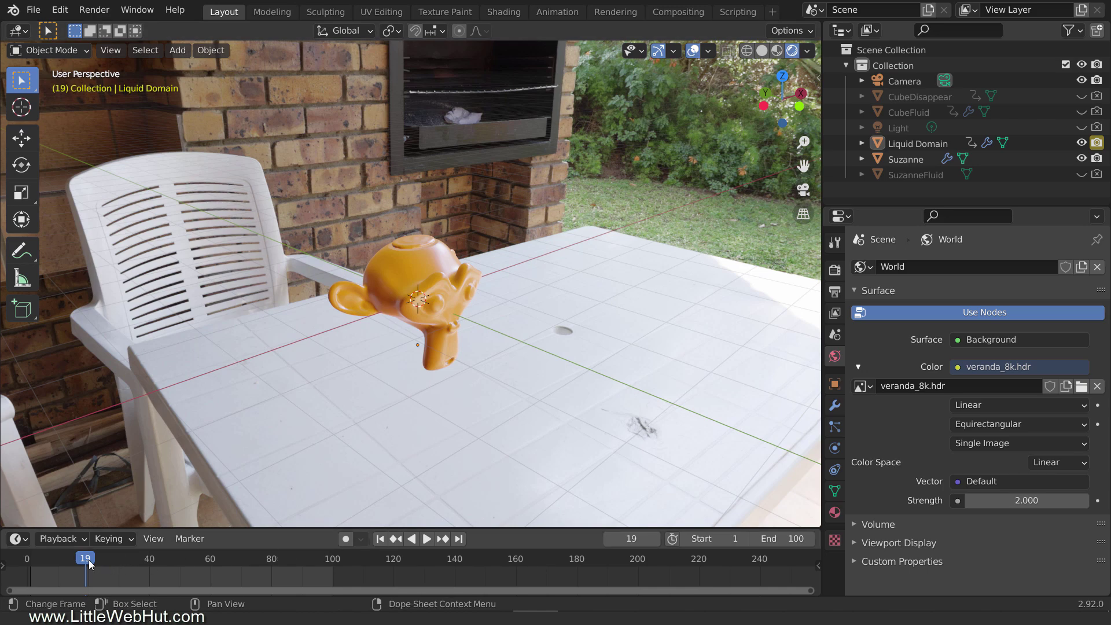
{"action": "key", "text": "space"}
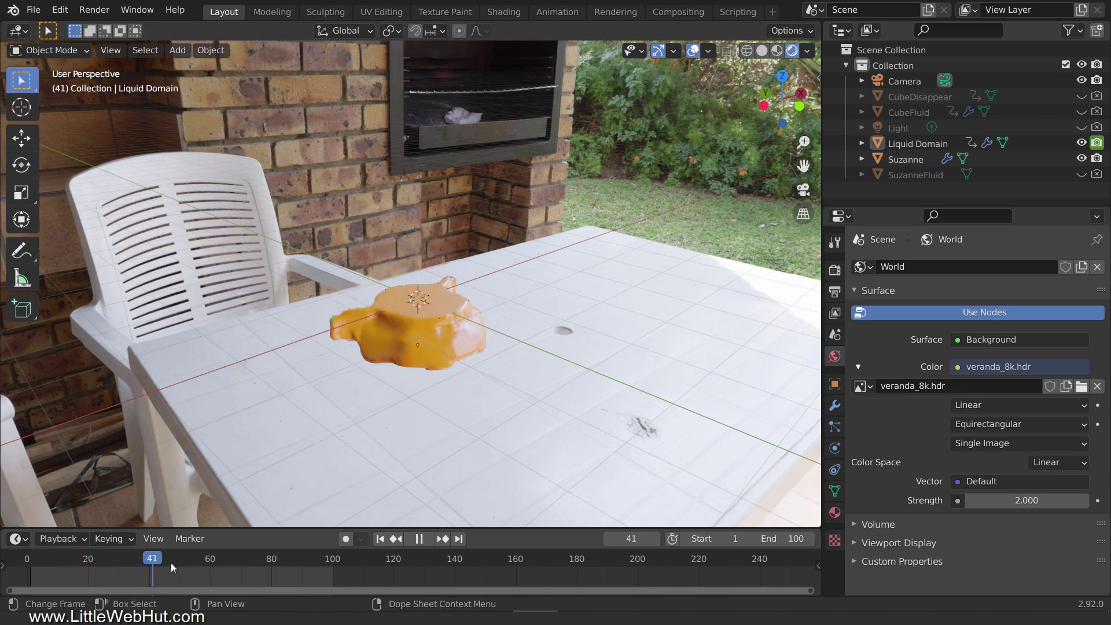
{"action": "key", "text": "space"}
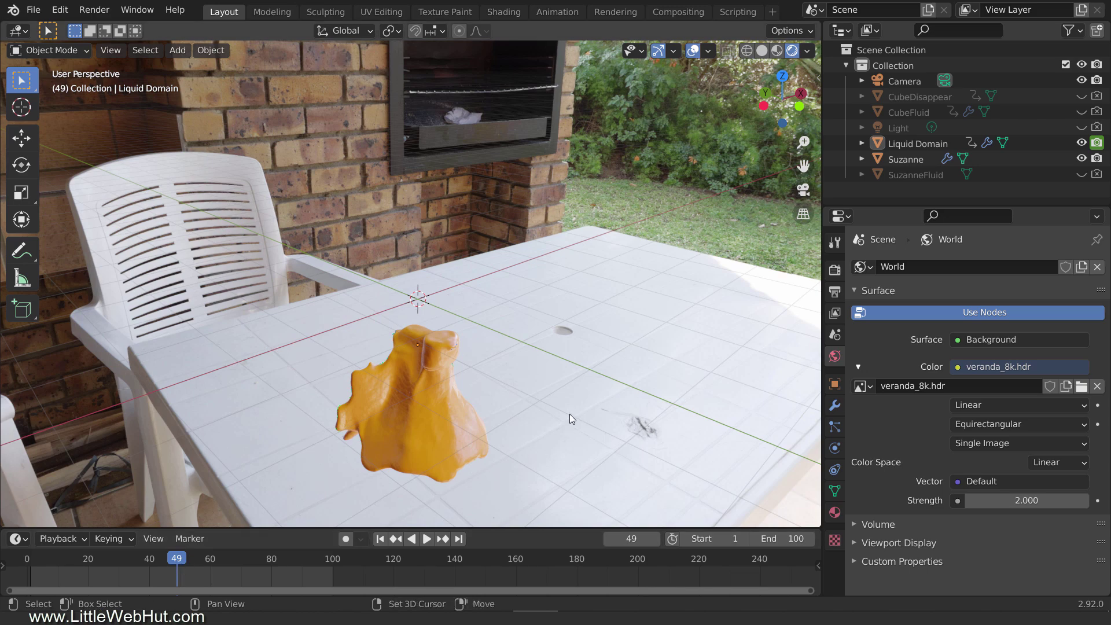
Add a Plane mesh and scale it up.
{"action": "key", "text": "shift+a"}
{"action": "mouse_move", "coordinate": [554, 293]}
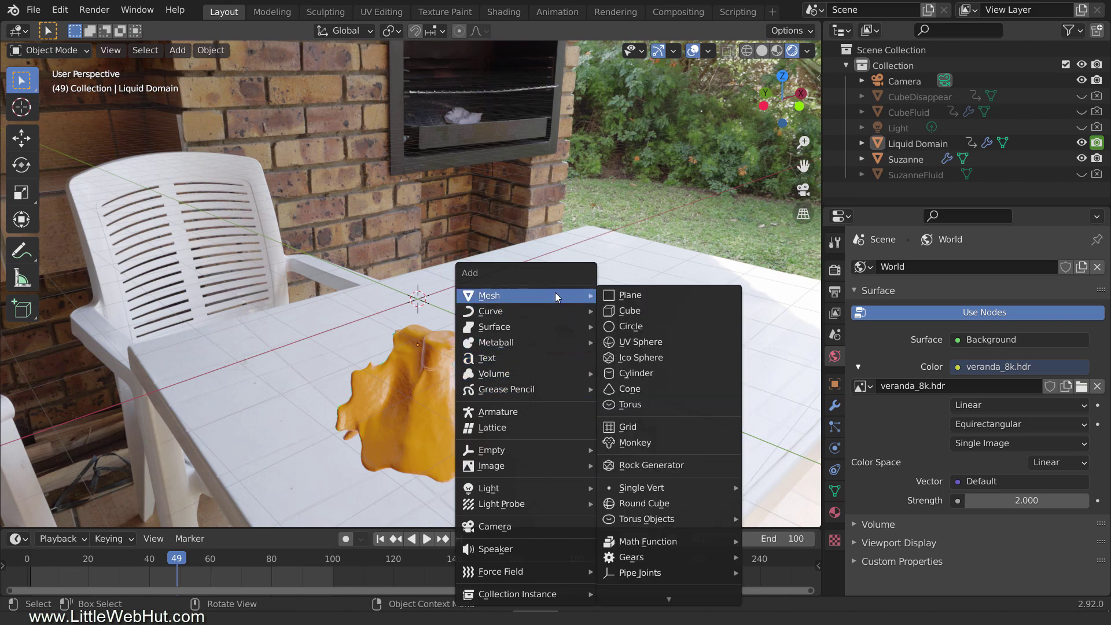
{"action": "left_click", "coordinate": [658, 293]}
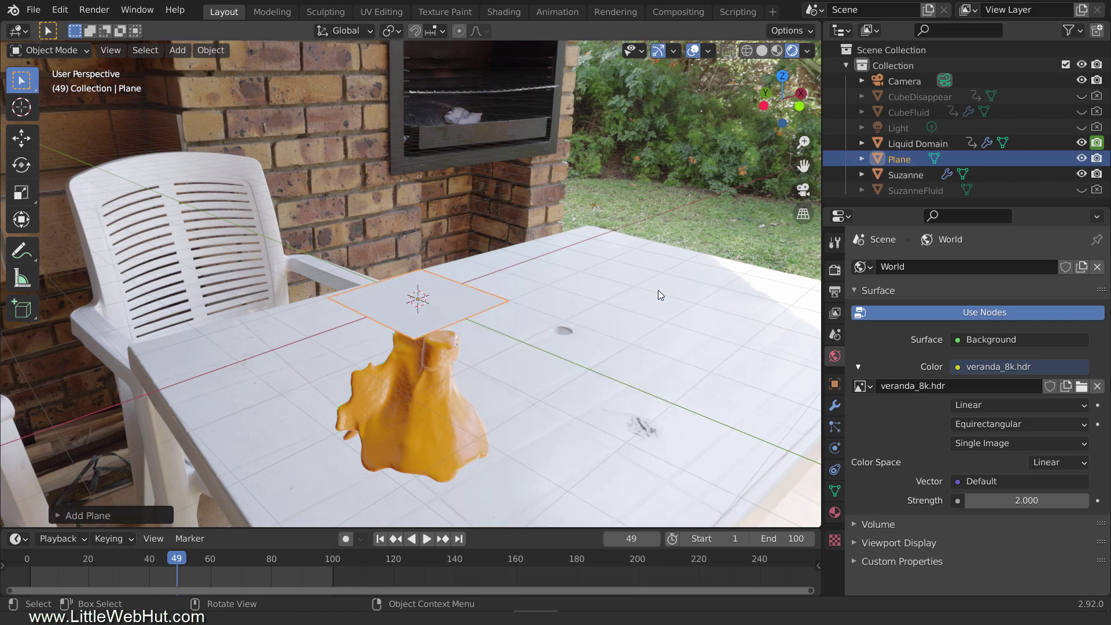
{"action": "key", "text": "s"}
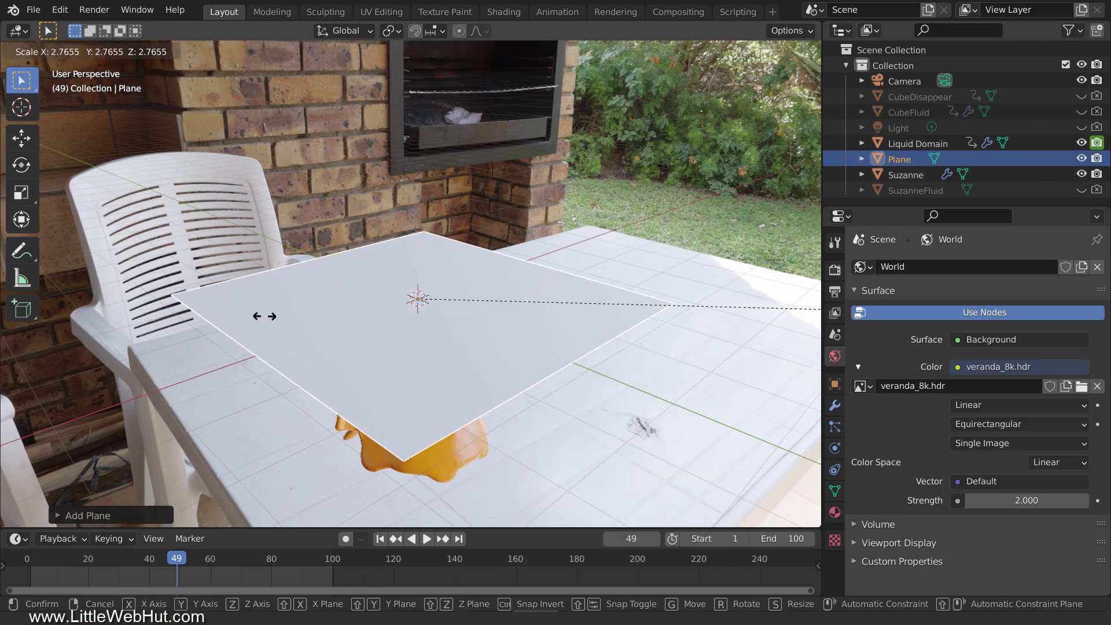
{"action": "left_click", "coordinate": [306, 313]}
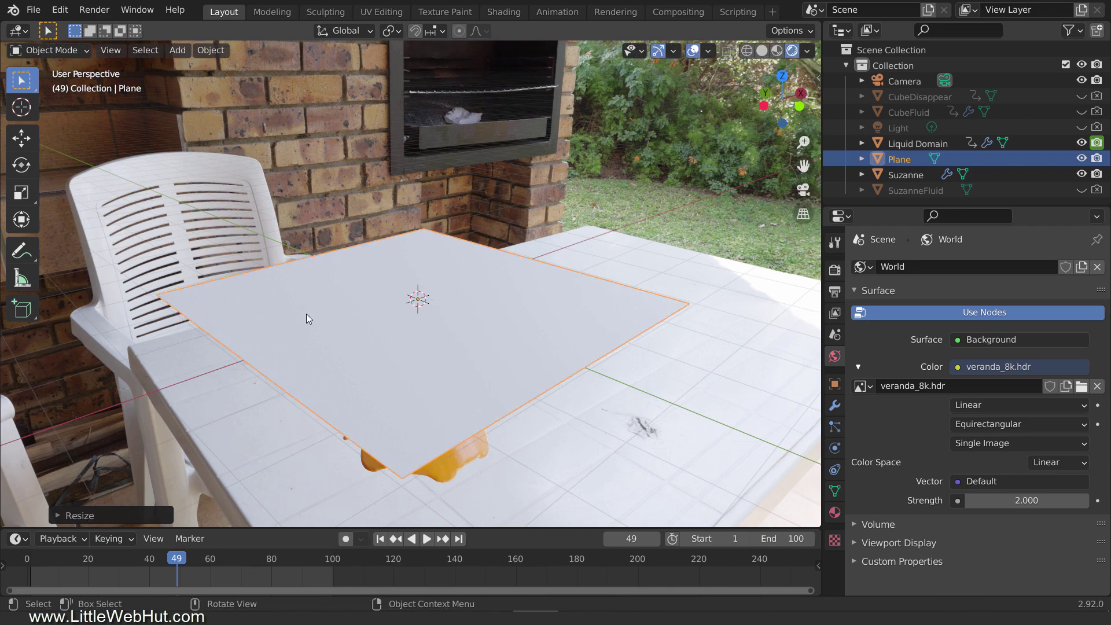
Lower the plane about 2.771 m along Z beneath the melted fluid.
{"action": "key", "text": "KP_1"}
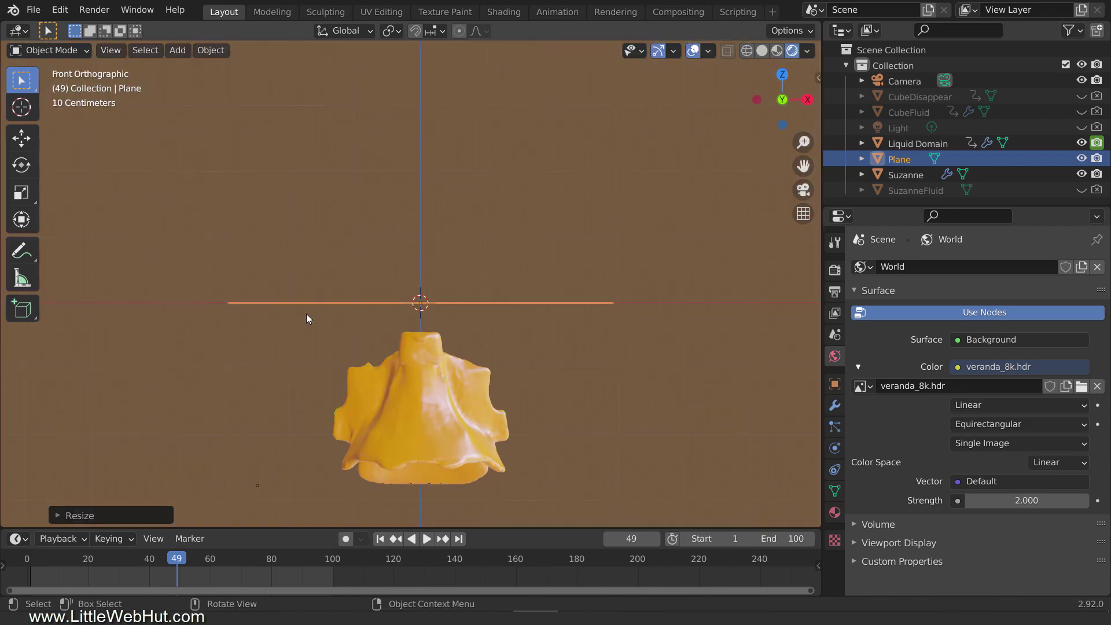
{"action": "key", "text": "g"}
{"action": "key", "text": "z"}
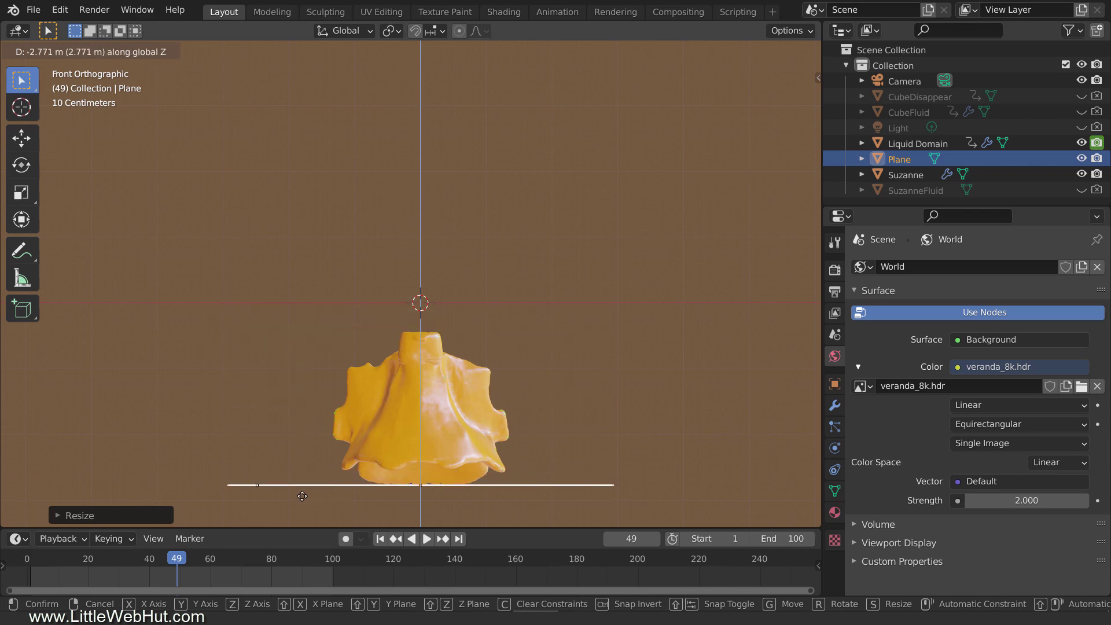
{"action": "left_click", "coordinate": [302, 501]}
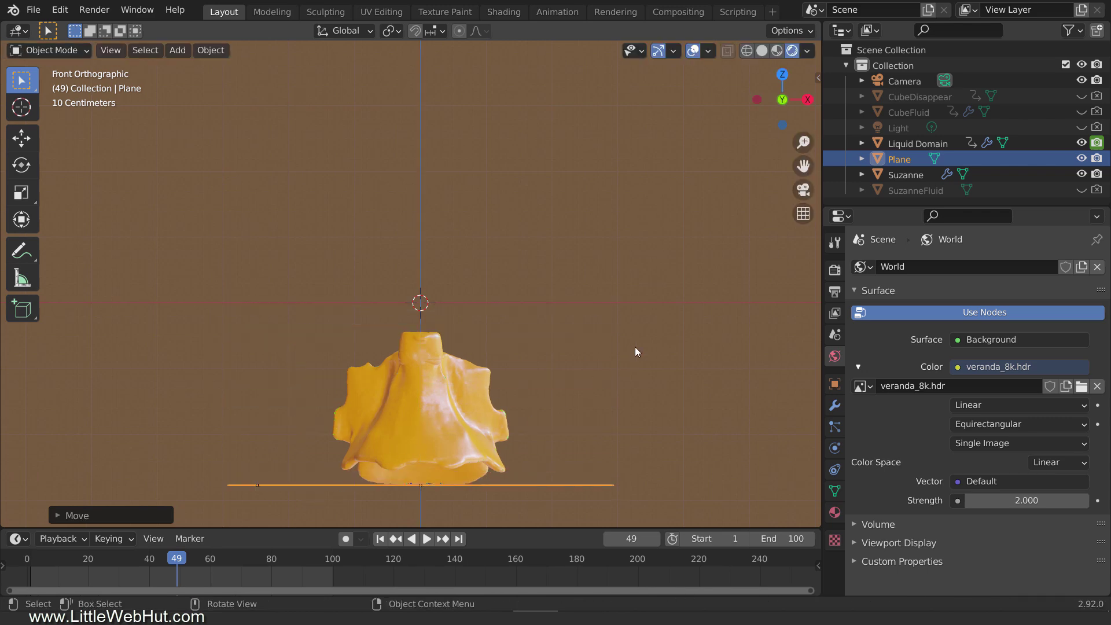
{"action": "middle_click_drag", "start_coordinate": [634, 348], "coordinate": [740, 360]}
Change the Render Engine from Eevee to Cycles in Render Properties.
{"action": "left_click", "coordinate": [834, 270]}
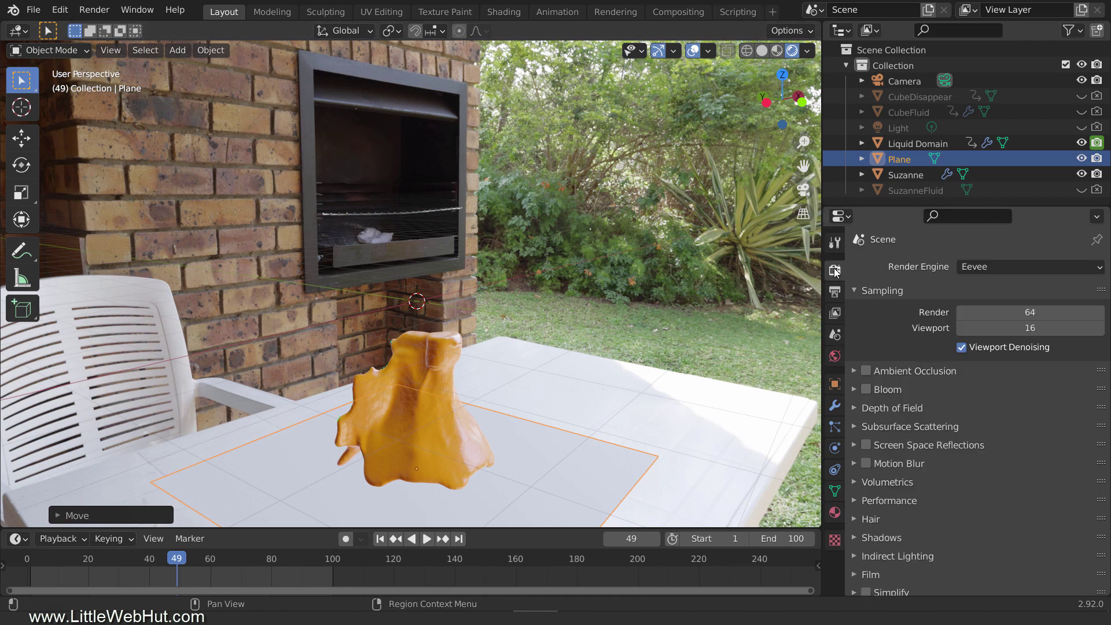
{"action": "left_click", "coordinate": [1002, 265]}
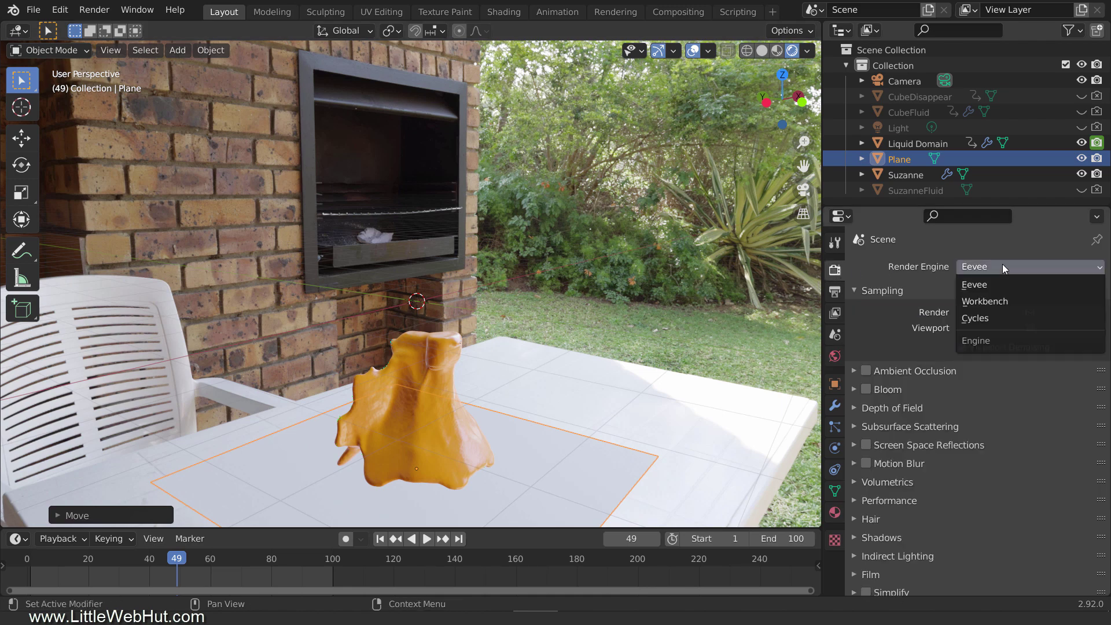
{"action": "left_click", "coordinate": [1012, 317]}
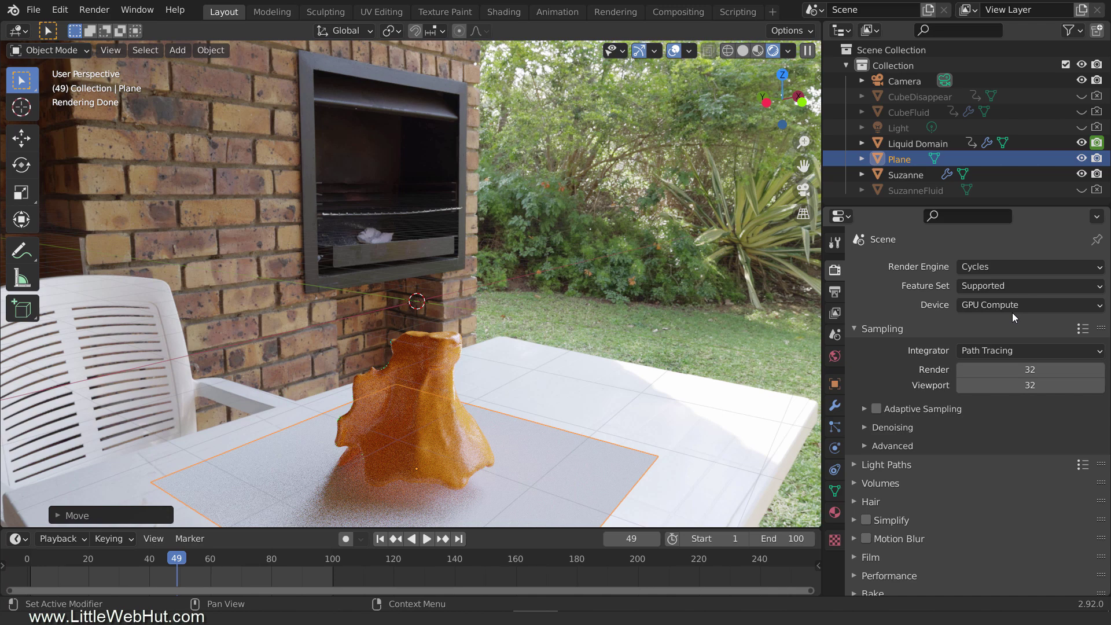
Enable Shadow Catcher in the Plane's Object Properties Visibility settings.
{"action": "left_click", "coordinate": [835, 384]}
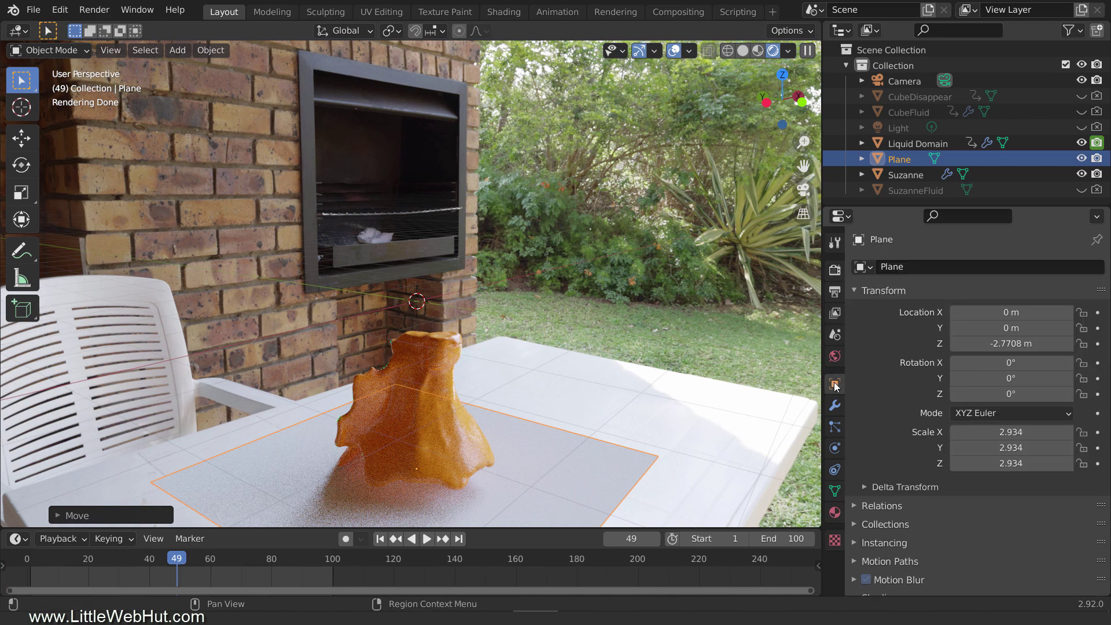
{"action": "scroll", "coordinate": [929, 409], "scroll_direction": "down", "scroll_amount": 3}
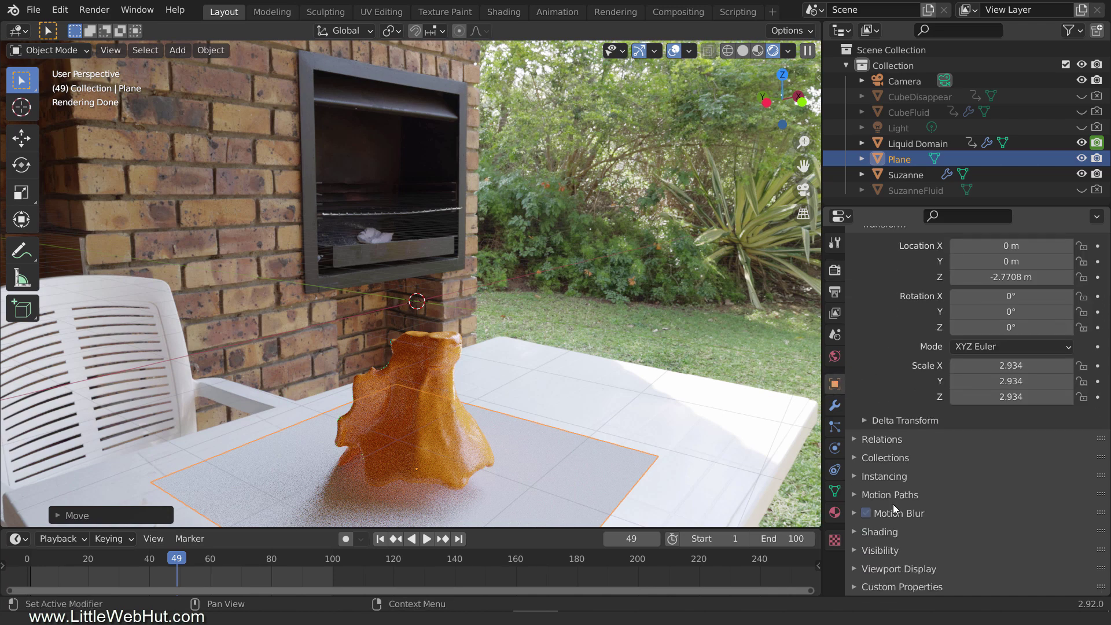
{"action": "left_click", "coordinate": [854, 550]}
{"action": "scroll", "coordinate": [904, 464], "scroll_direction": "down", "scroll_amount": 8}
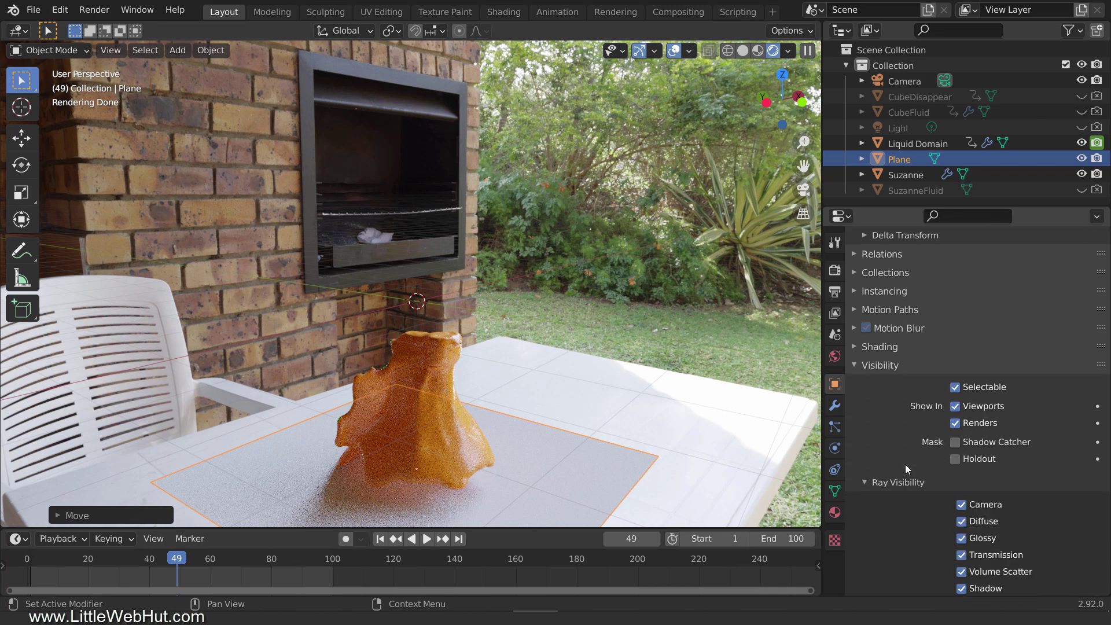
{"action": "left_click", "coordinate": [955, 443]}
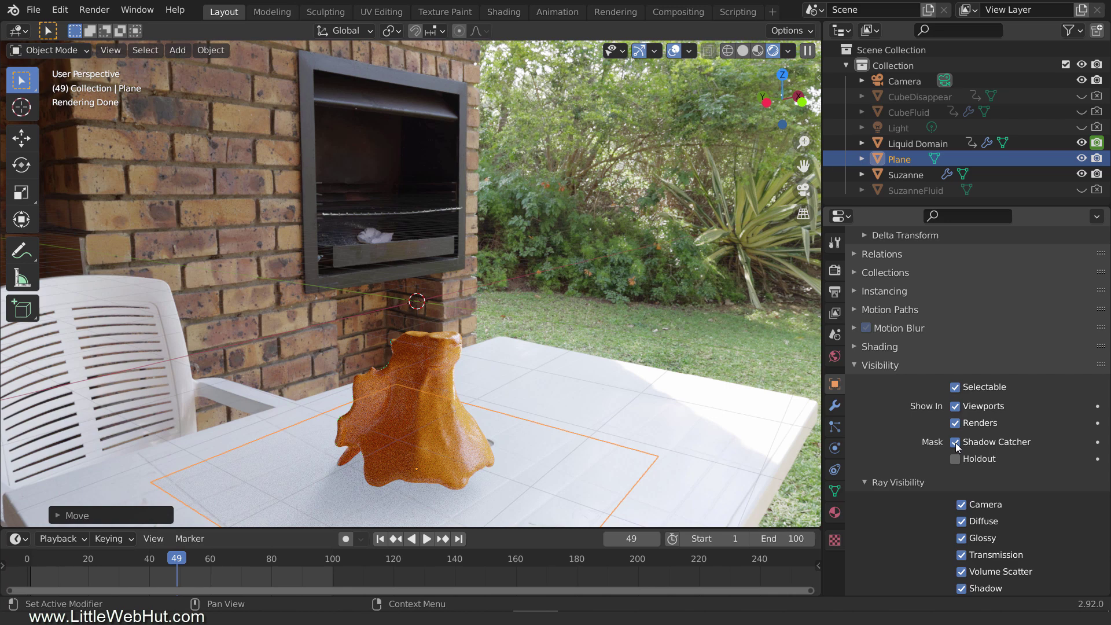